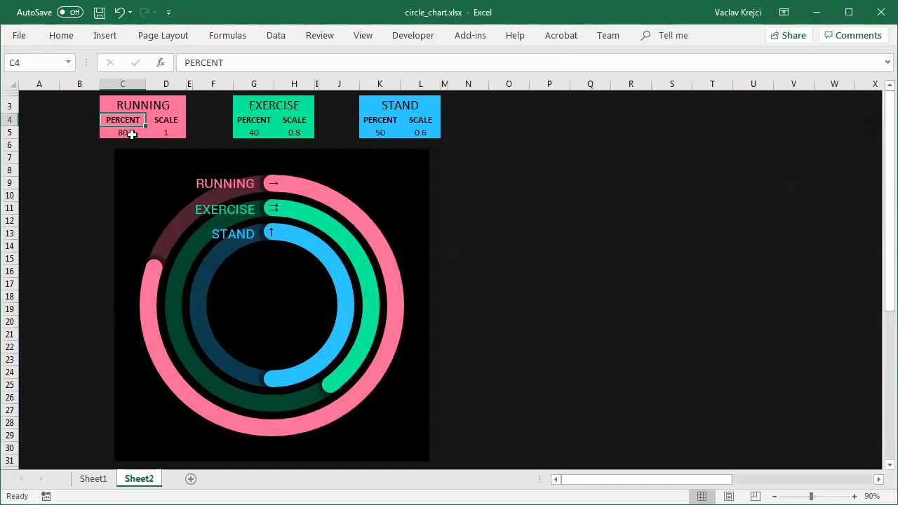
# - Set the Running percent in C5 to 60 and the Exercise percent in G5 to 80
pyautogui.click(106, 134)
pyautogui.write('60')
pyautogui.press('Right')
pyautogui.press('Right')
pyautogui.press('Right')
pyautogui.press('Right')
pyautogui.write('80')
pyautogui.press('Right')
pyautogui.press('Right')
pyautogui.press('Right')
pyautogui.press('Right')
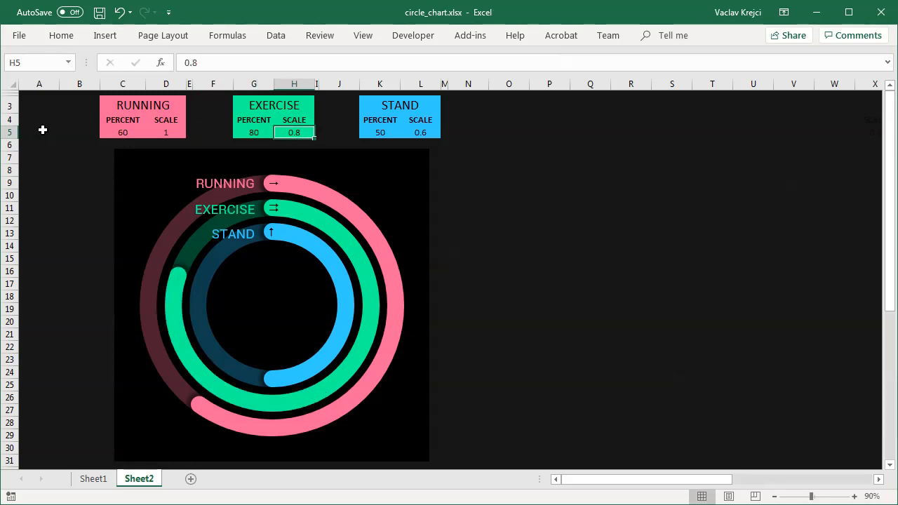
# - Try a Stand percent of 45 in K5, then set it to 75
pyautogui.write('45')
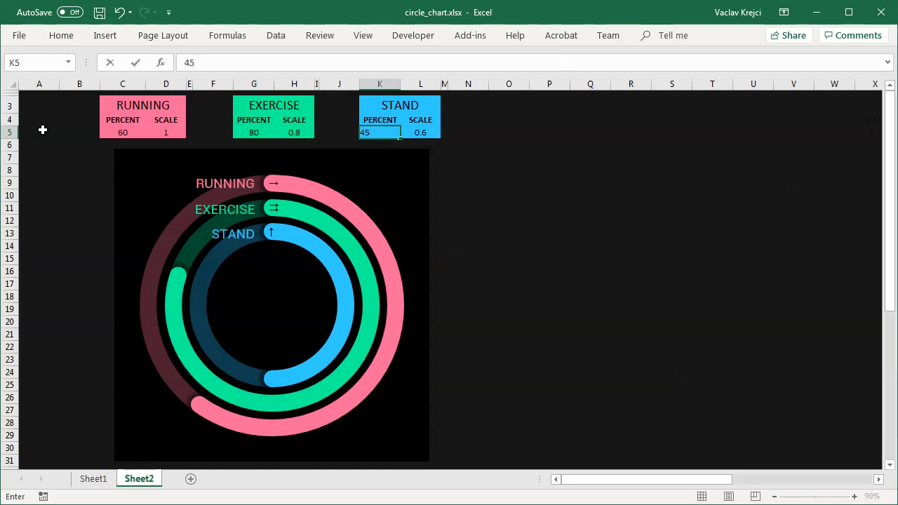
pyautogui.hotkey('ctrl', 'Return')
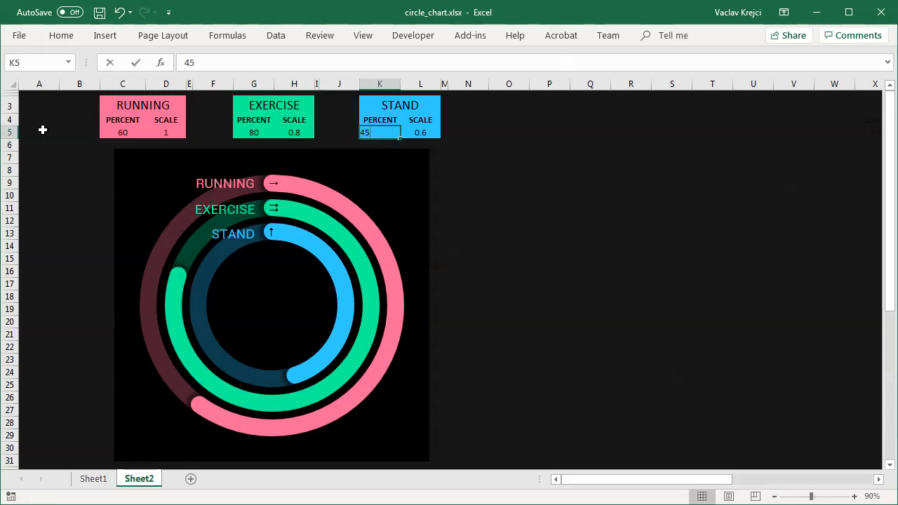
pyautogui.write('75')
pyautogui.press('Return')
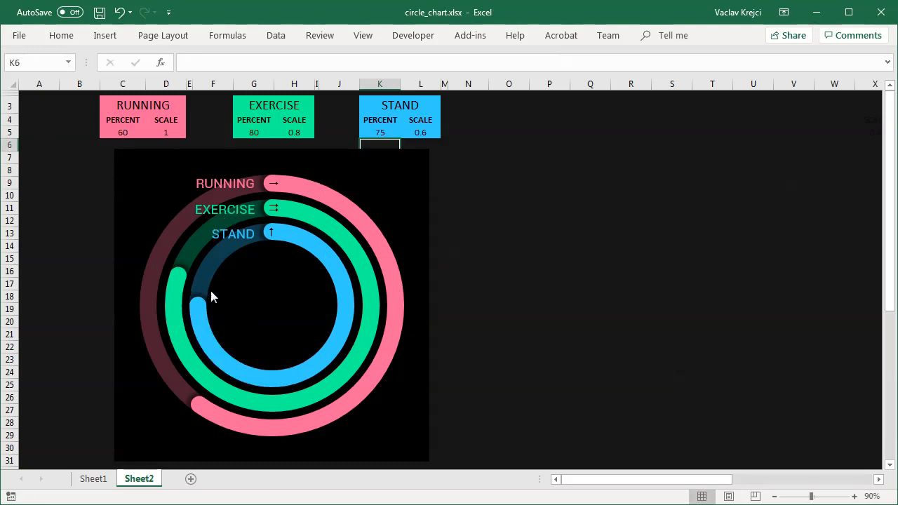
# - Try an Exercise scale of 0.85 in H5 and a Stand scale of 0.7 in L5
pyautogui.click(293, 132)
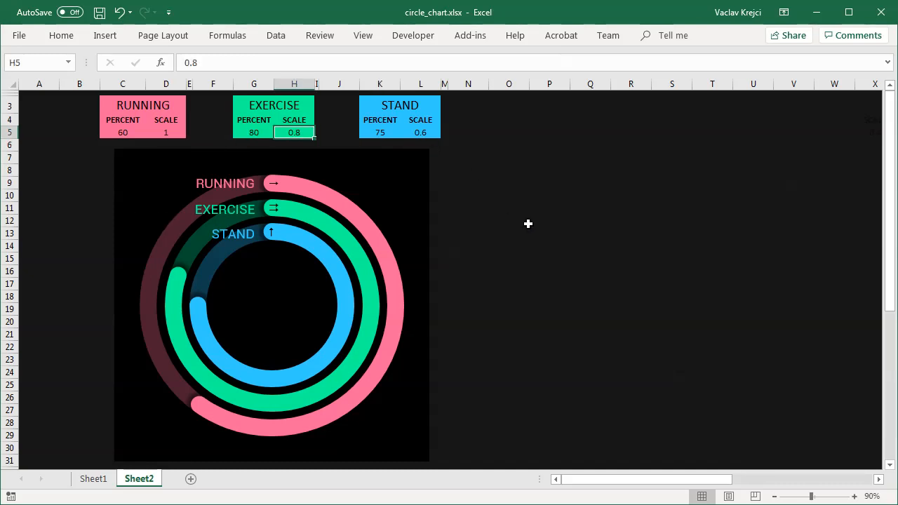
pyautogui.write('0')
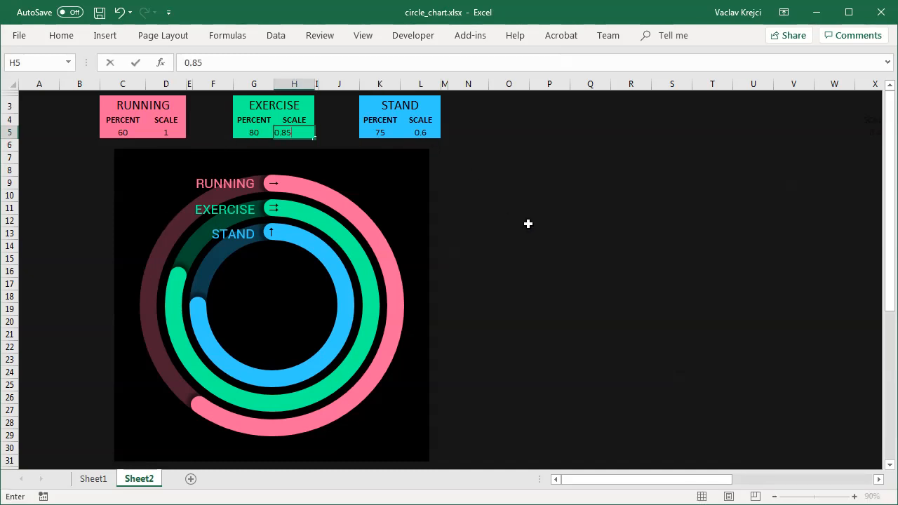
pyautogui.press('Return')
pyautogui.click(433, 131)
pyautogui.write('0.7')
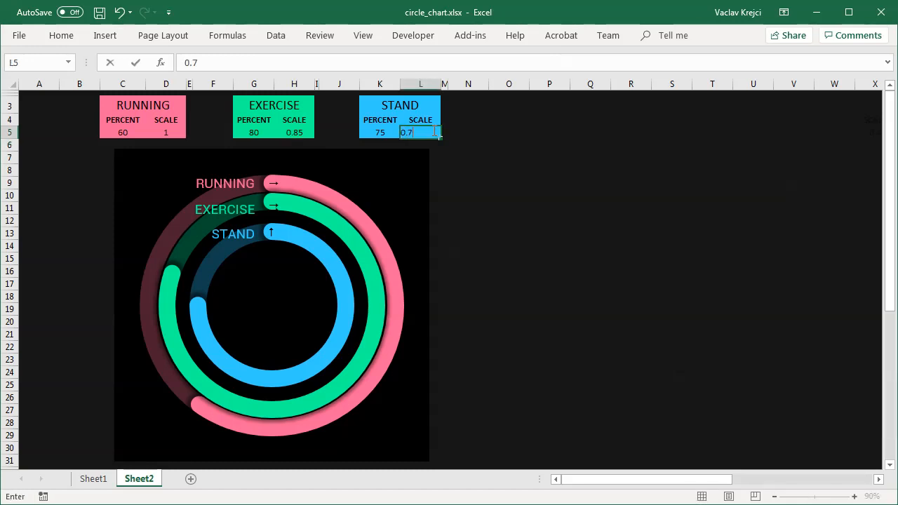
pyautogui.press('Return')
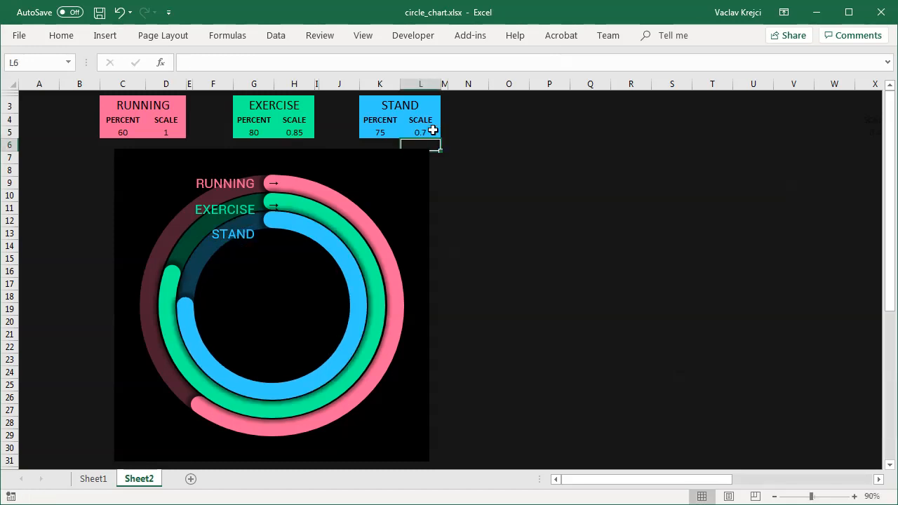
# - Try an Exercise scale of 0.7 in H5 and a Stand scale of 0.4 in L5
pyautogui.click(296, 134)
pyautogui.write('0.7')
pyautogui.press('Return')
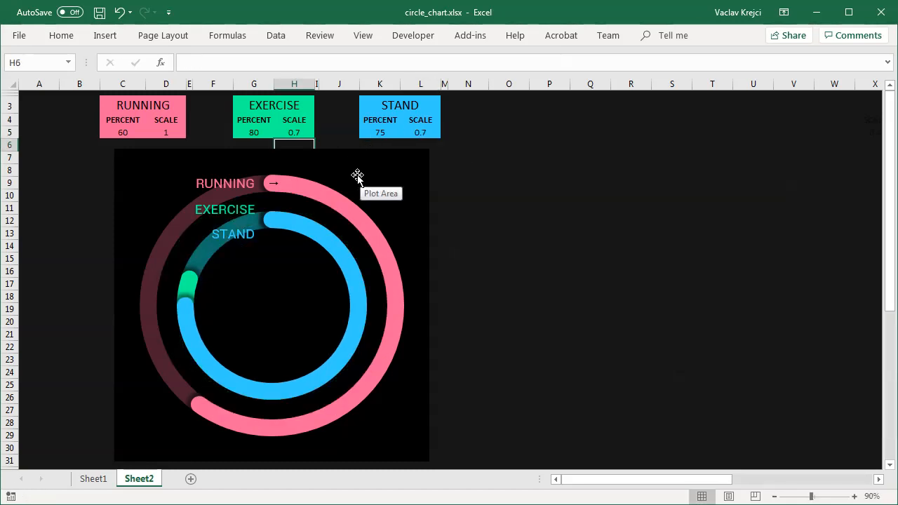
pyautogui.click(414, 132)
pyautogui.write('0.4')
pyautogui.press('Return')
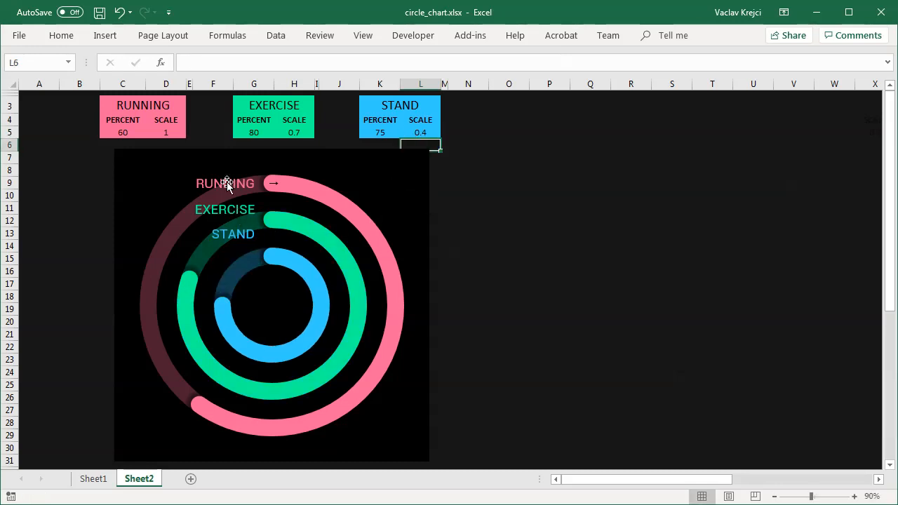
# - Set the Exercise scale in H5 to 0.8 and the Stand scale in L5 to 0.6
pyautogui.click(286, 130)
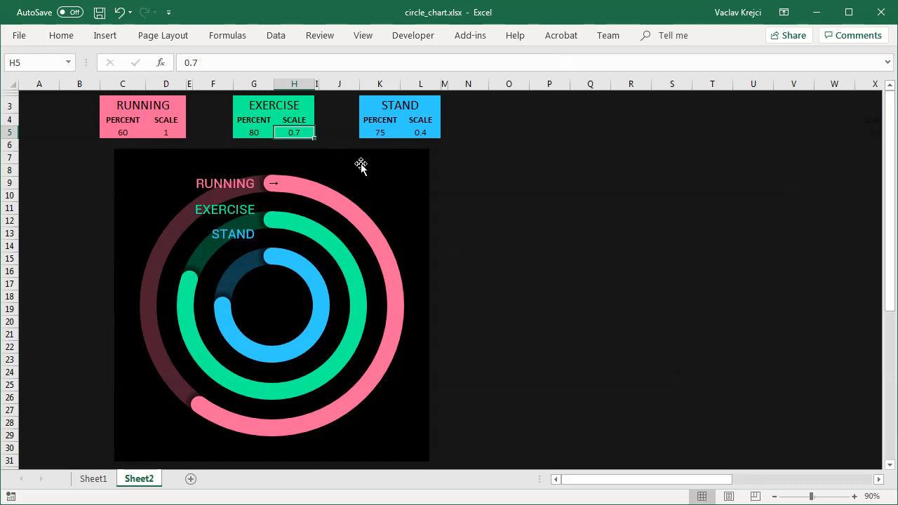
pyautogui.write('0.8')
pyautogui.press('Return')
pyautogui.click(419, 132)
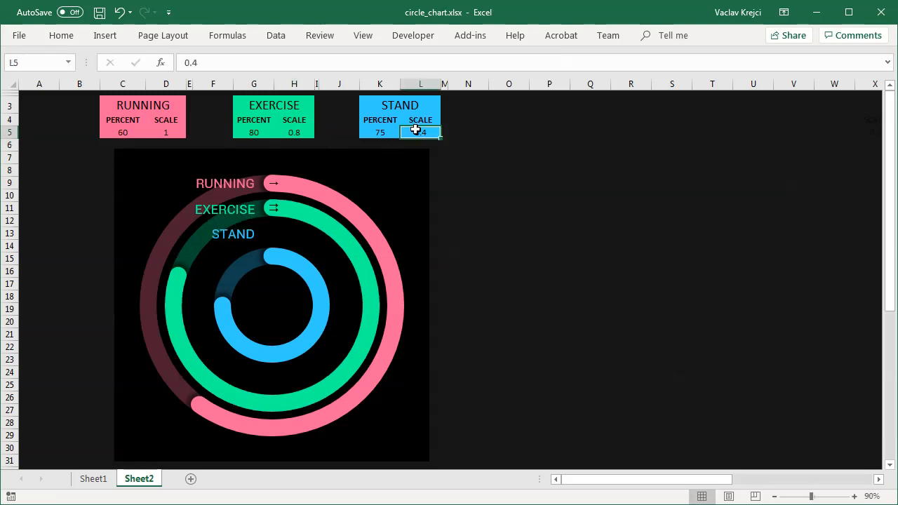
pyautogui.write('0.6')
pyautogui.press('Return')
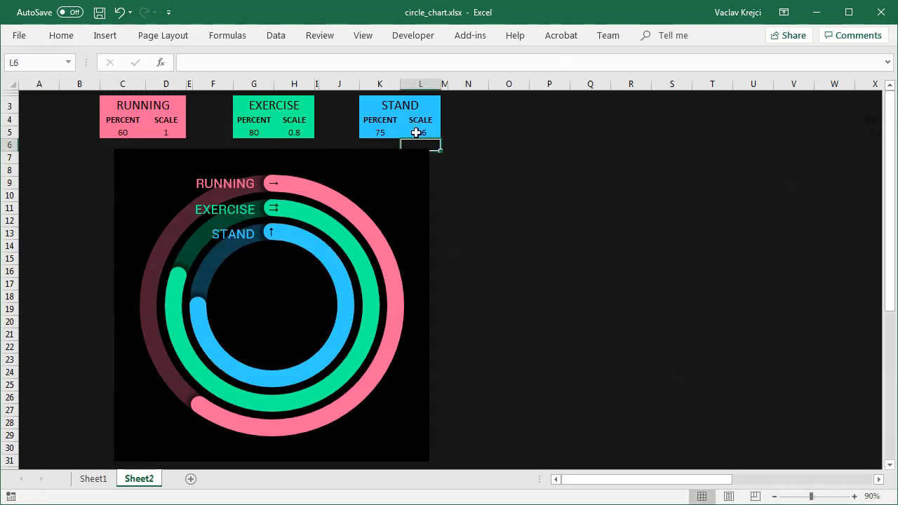
# - Change the Running heading in C3 to SWIMMING
pyautogui.click(163, 106)
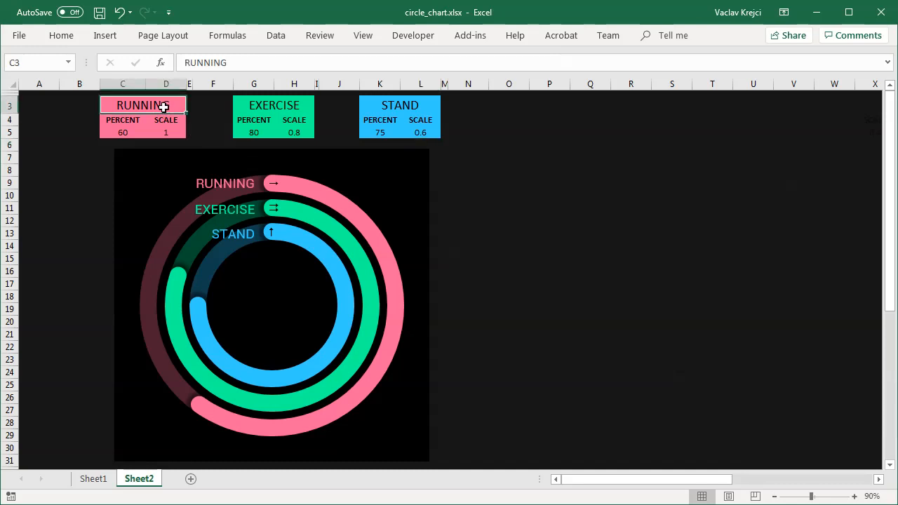
pyautogui.write('SWIMMING')
pyautogui.press('Return')
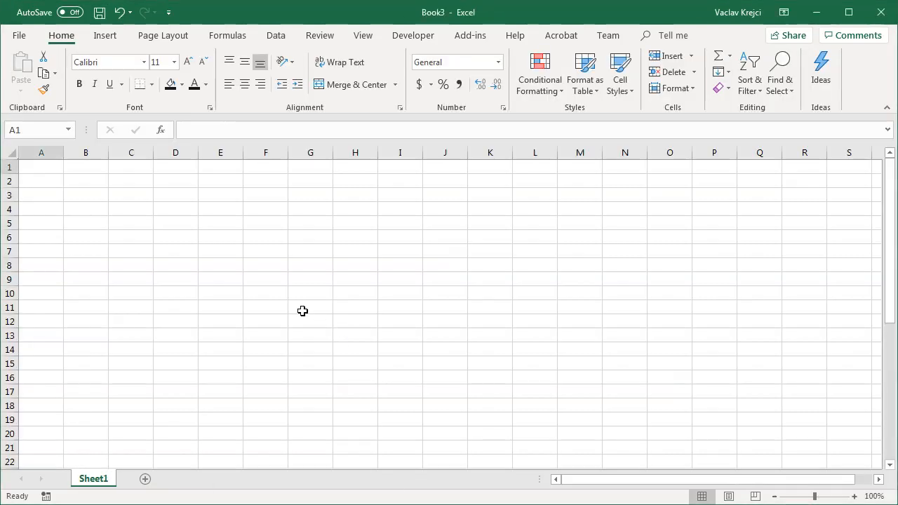
# - Enter the sample values 1 in B4 and 2 in C4
pyautogui.click(88, 207)
pyautogui.write('1')
pyautogui.press('Tab')
pyautogui.write('2')
pyautogui.click(86, 206)
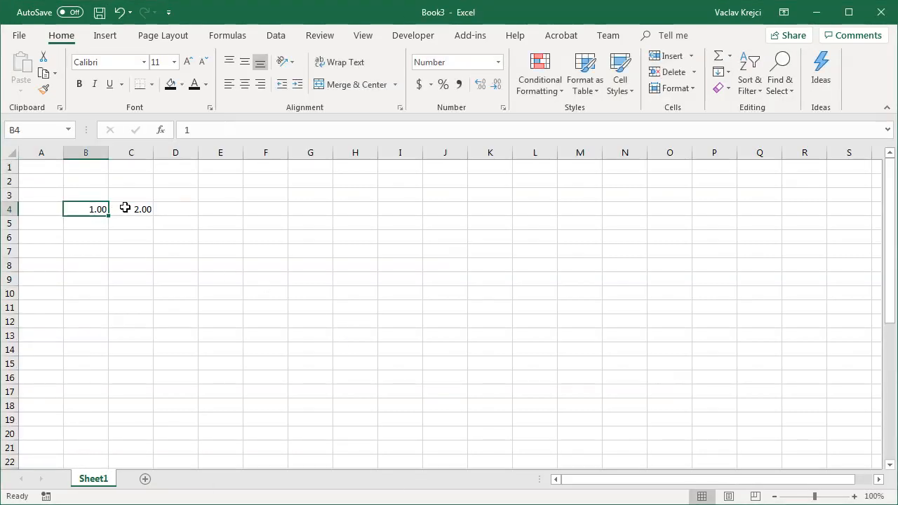
# - Insert a doughnut chart based on the two sample values in B4:C4
pyautogui.moveTo(125, 208); pyautogui.dragTo(101, 207)
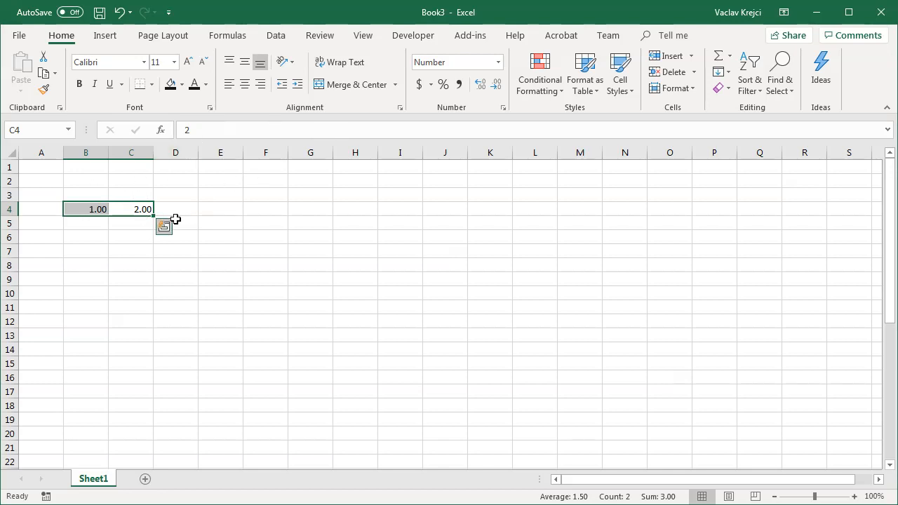
pyautogui.click(105, 37)
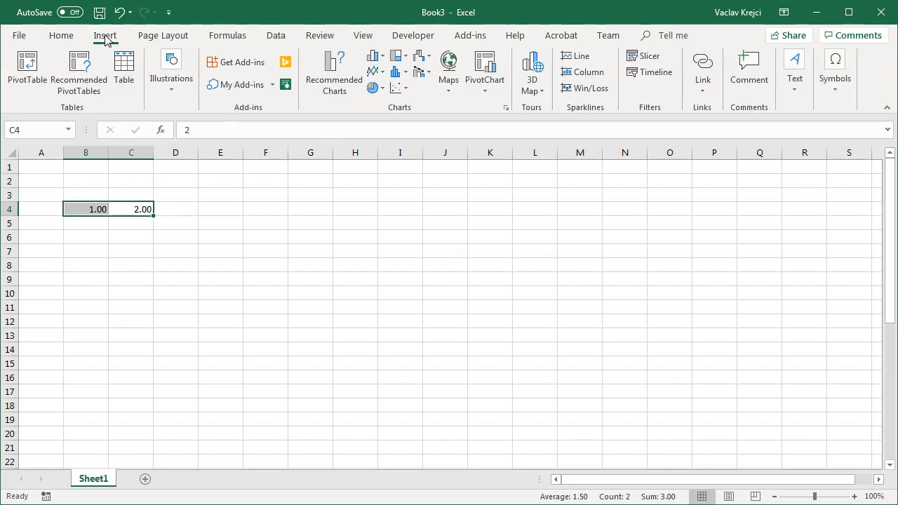
pyautogui.click(372, 88)
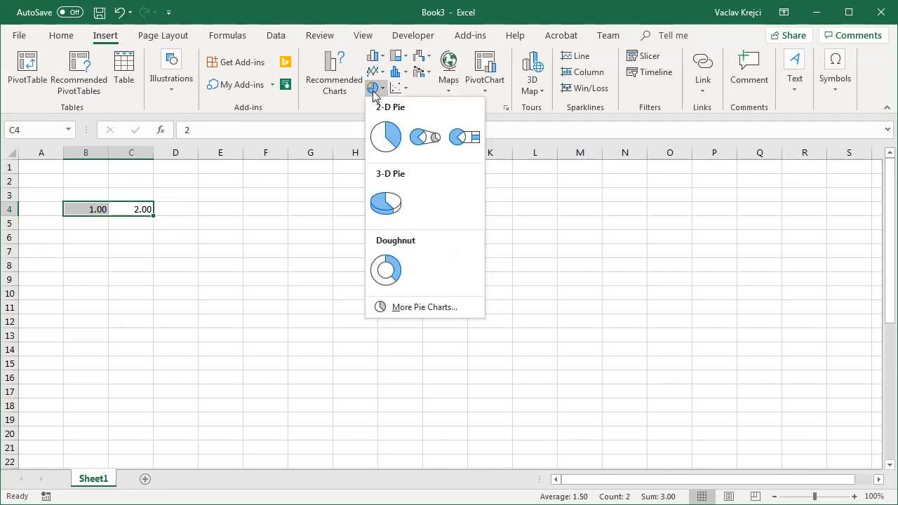
pyautogui.click(386, 272)
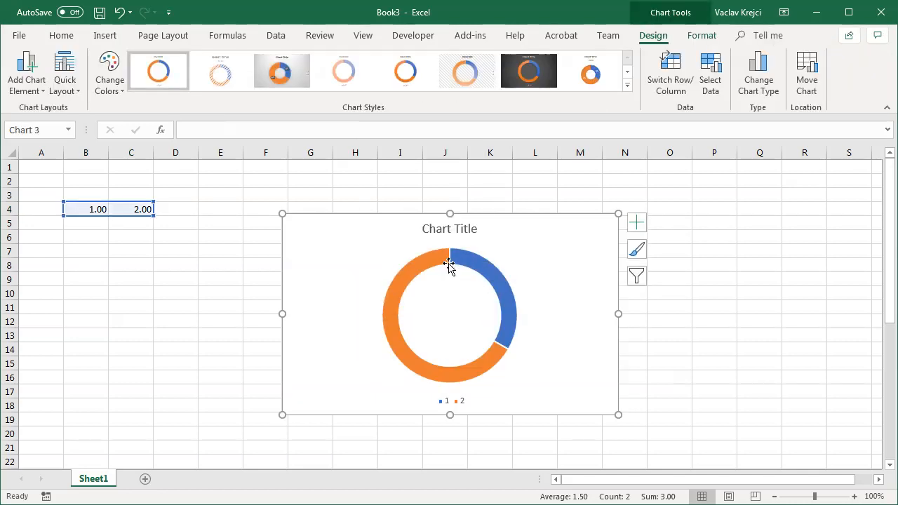
pyautogui.moveTo(487, 278)
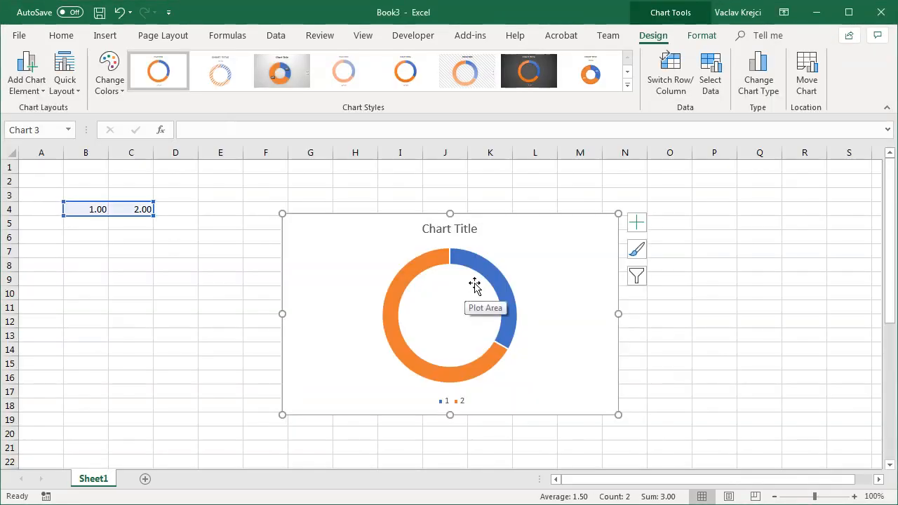
pyautogui.moveTo(489, 283)
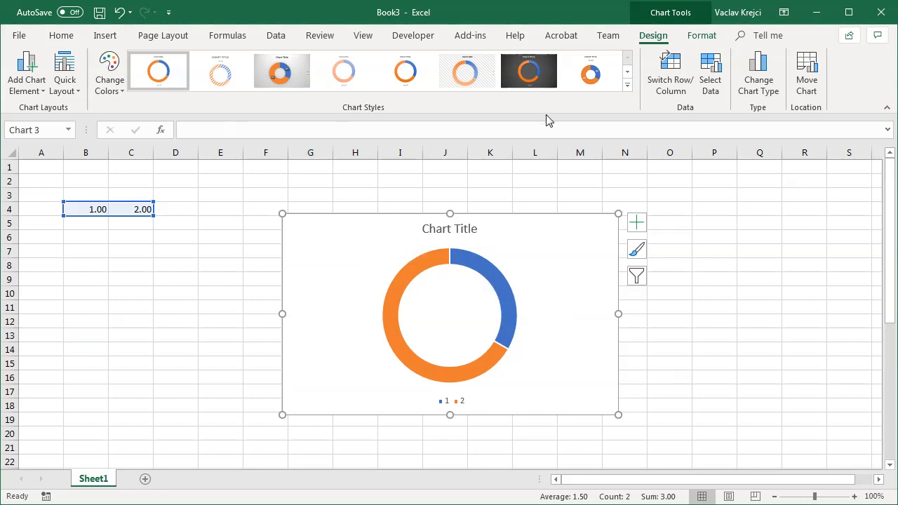
# - Preview the X Y (Scatter) type for the doughnut chart and consult the browser's circle sin cos animation search results
pyautogui.click(758, 83)
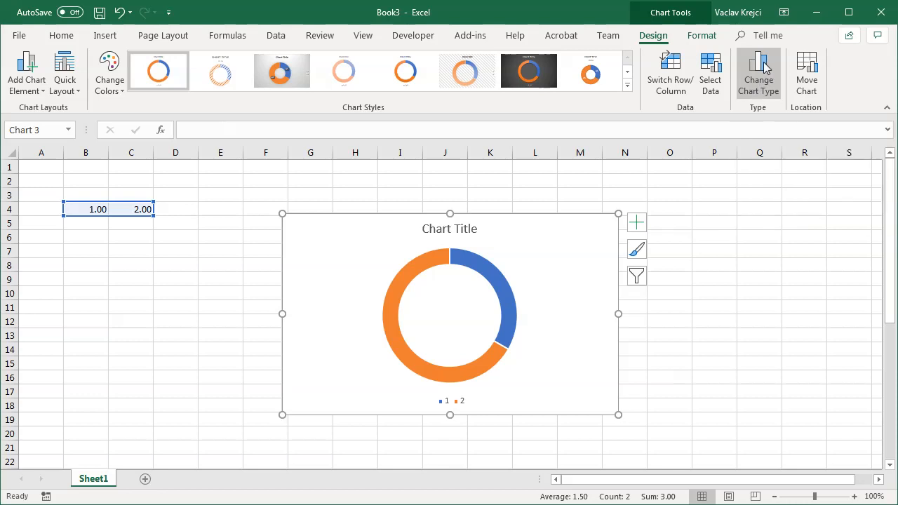
pyautogui.click(300, 217)
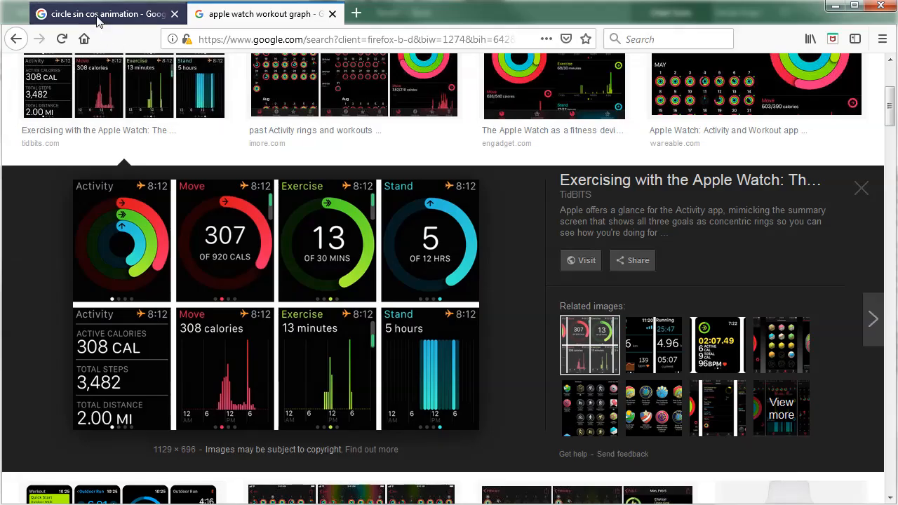
pyautogui.click(100, 15)
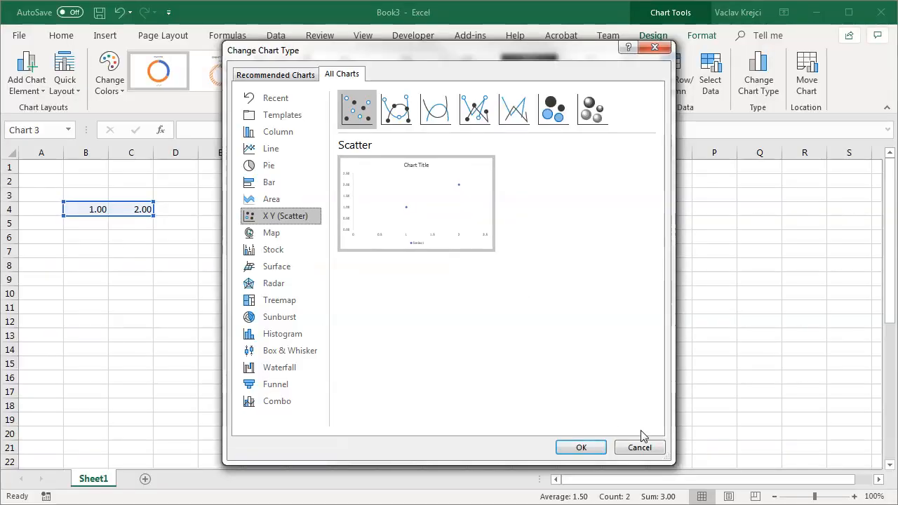
pyautogui.click(641, 445)
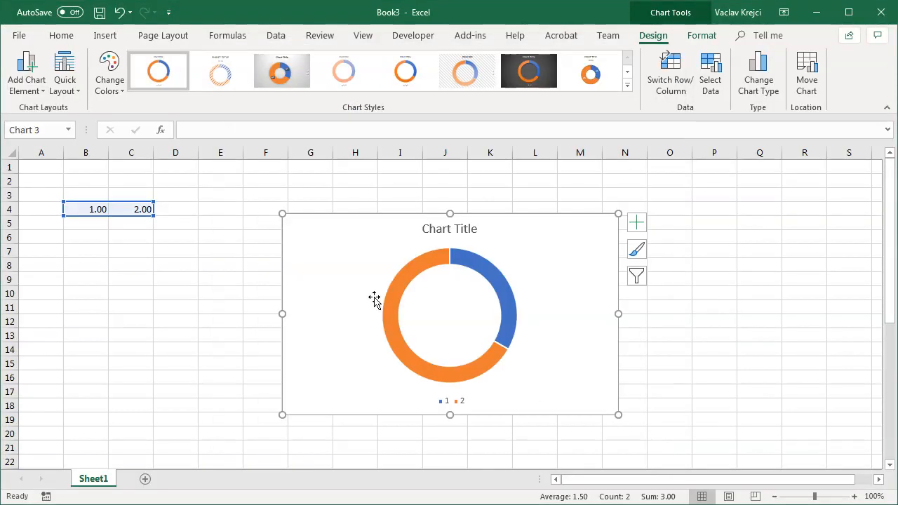
# - Delete the doughnut chart and clear the sample values in row 4
pyautogui.press('Delete')
pyautogui.moveTo(210, 217); pyautogui.dragTo(75, 206)
pyautogui.press('Delete')
# - Enter the column headings angle, xpos and ypos in A3:C3
pyautogui.click(75, 194)
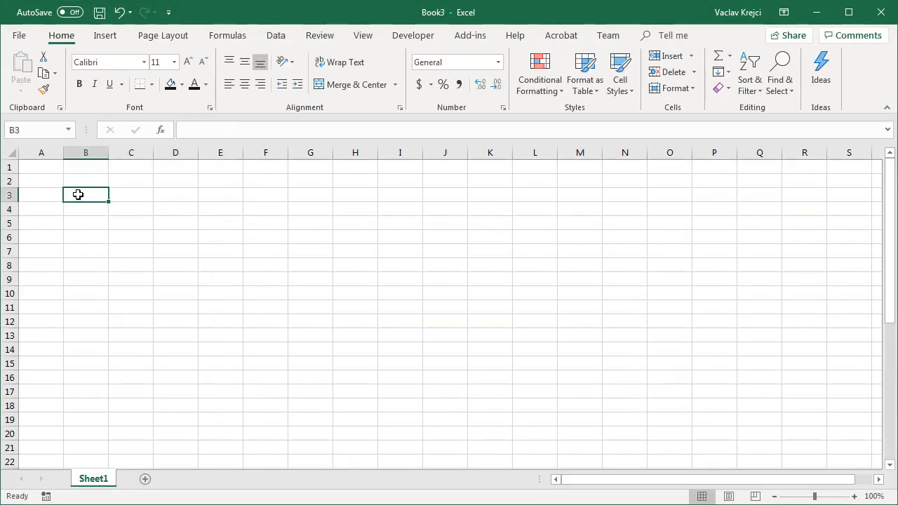
pyautogui.click(45, 200)
pyautogui.write('ANGLE')
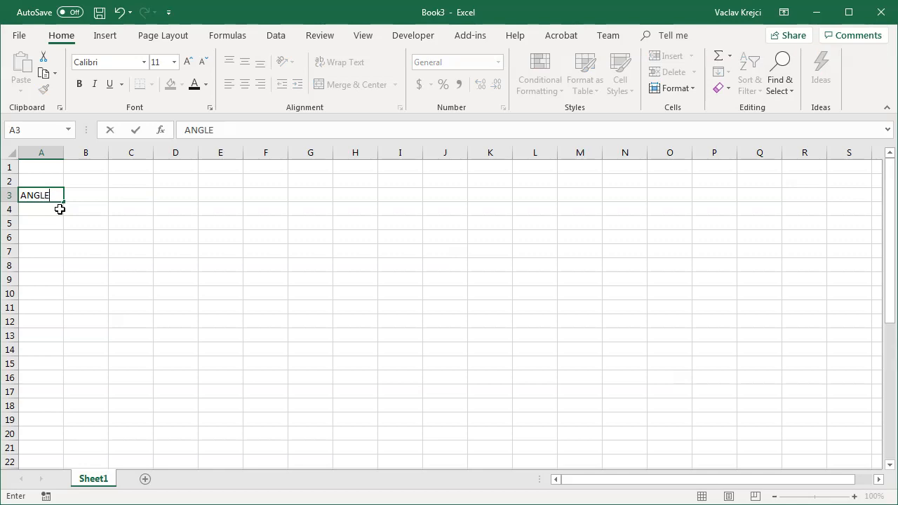
pyautogui.write('e')
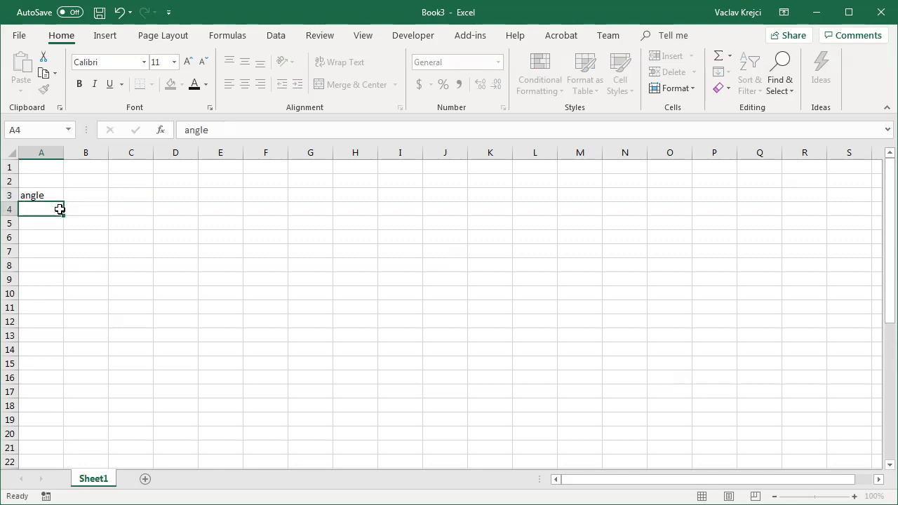
pyautogui.press('Tab')
pyautogui.write('xpos')
pyautogui.press('Tab')
pyautogui.write('zpos')
pyautogui.press('Return')
pyautogui.press('Up')
pyautogui.write('ypos')
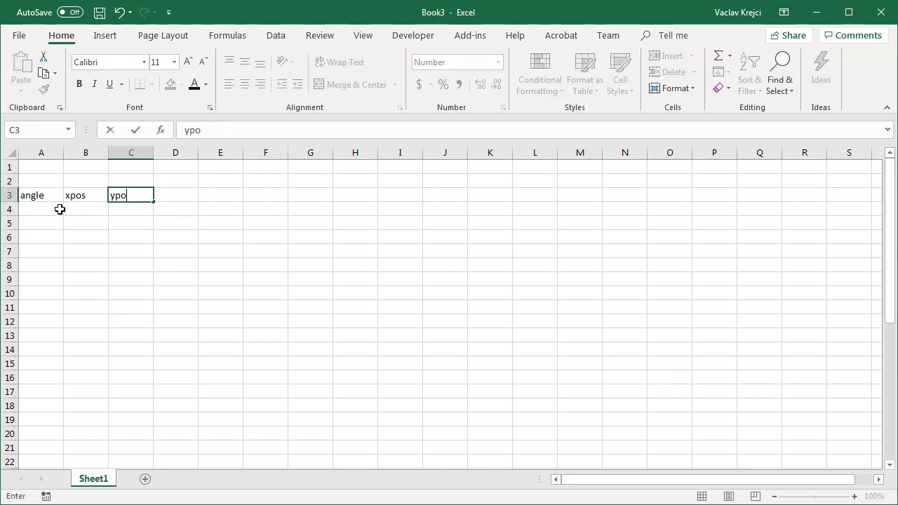
pyautogui.press('Return')
# - Enter the angles 0 and 10 in A4 and A5 and extend the series down to 360 in A40
pyautogui.click(59, 209)
pyautogui.press('Down')
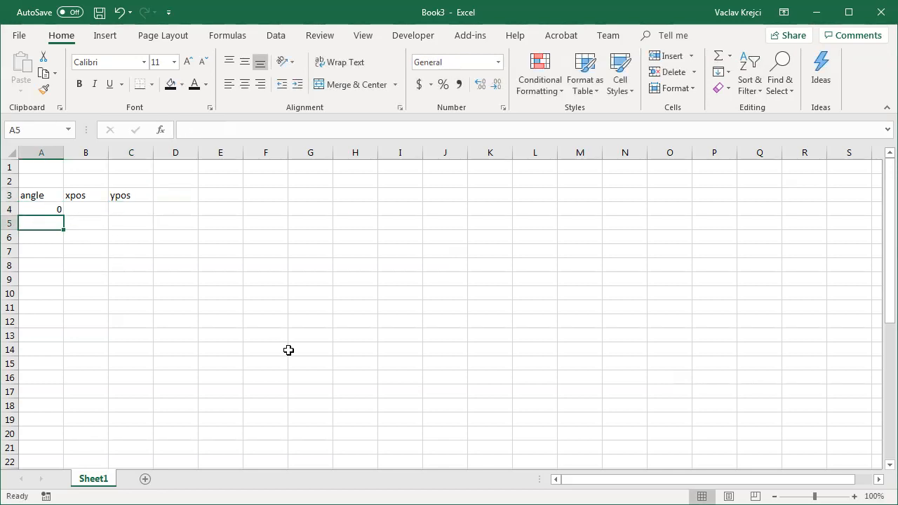
pyautogui.write('10')
pyautogui.press('Return')
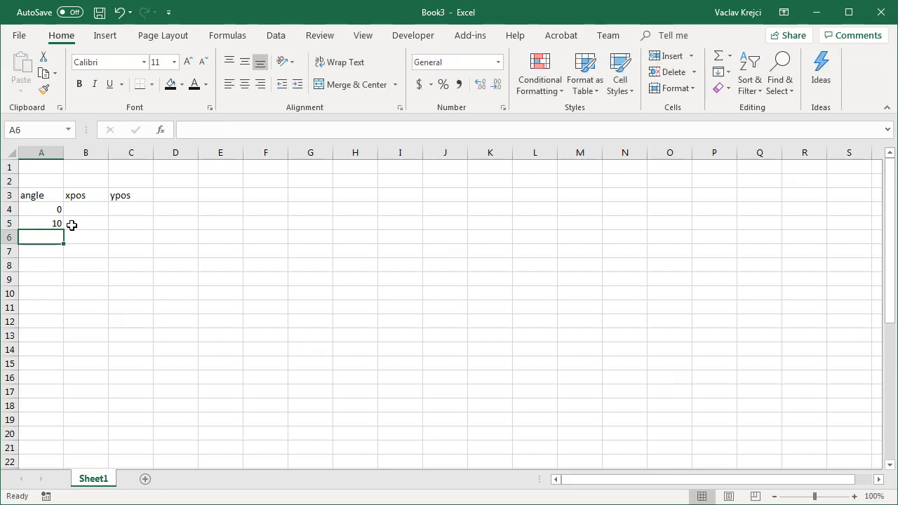
pyautogui.moveTo(41, 209); pyautogui.dragTo(57, 455)
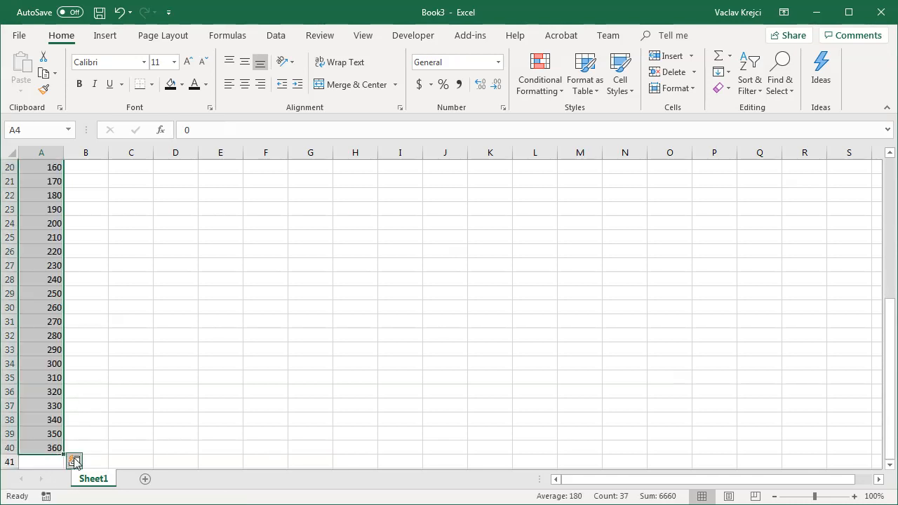
pyautogui.scroll(6, 118, 256)
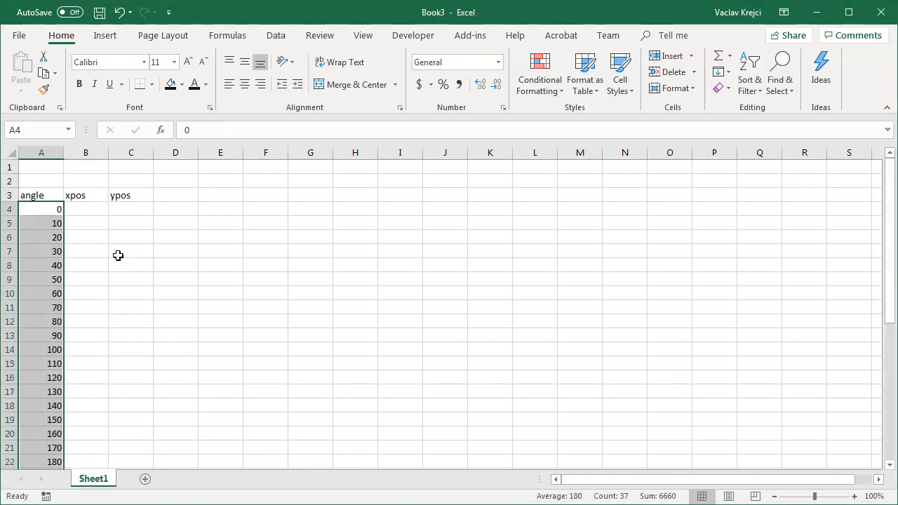
# - Enter the formula =SIN(RADIANS($A4)) in cell B4 for the first xpos value
pyautogui.click(87, 208)
pyautogui.write('=')
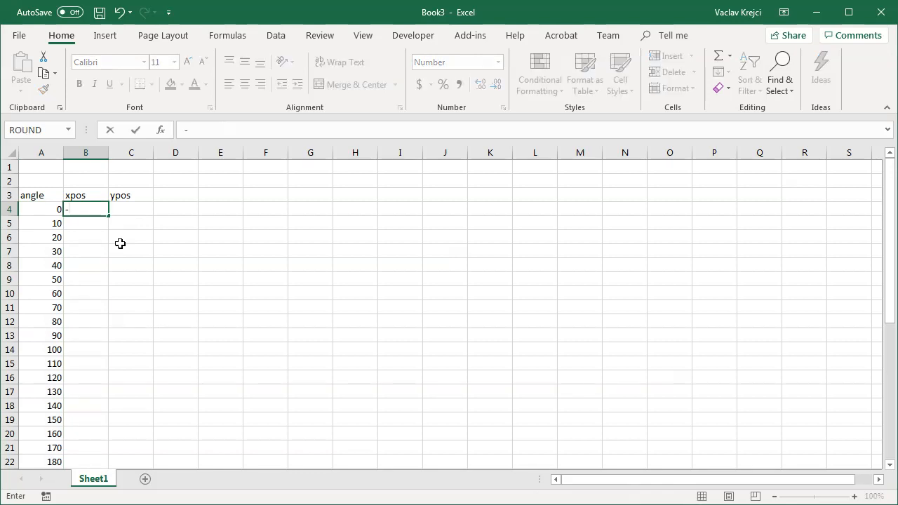
pyautogui.write('SIN(')
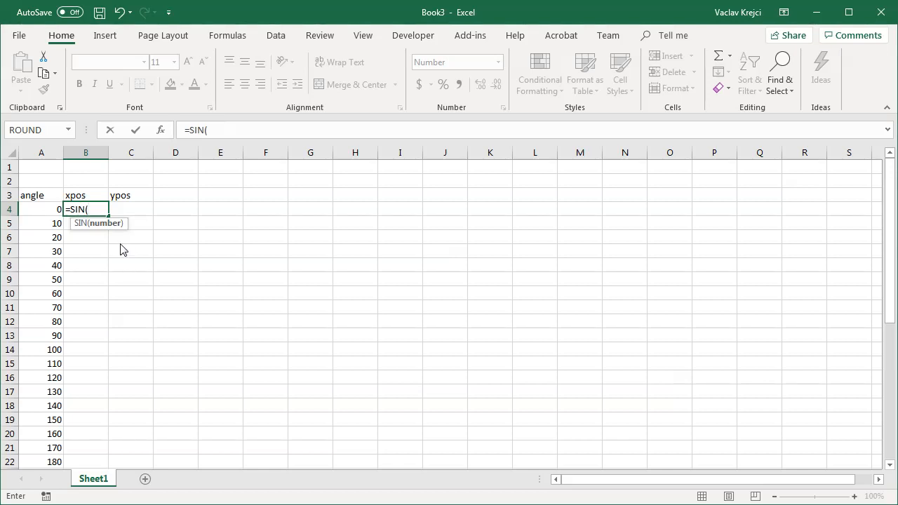
pyautogui.write('RADIANS(')
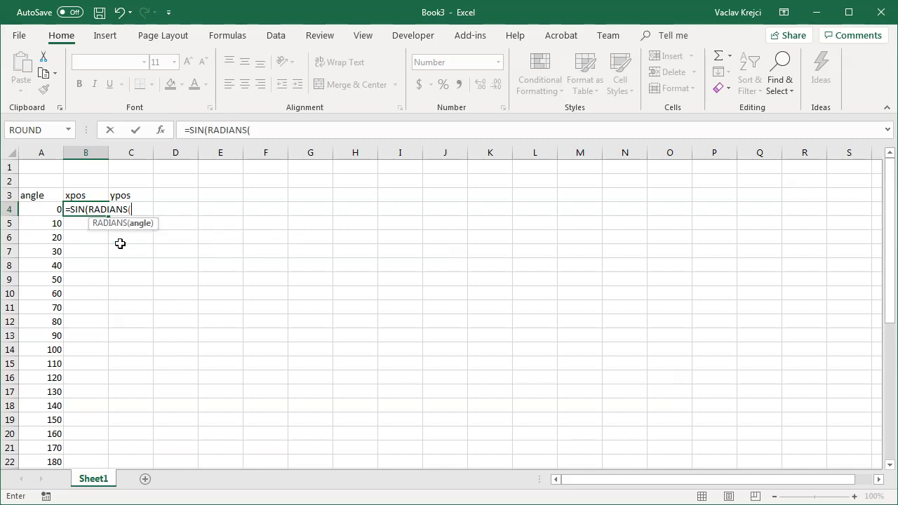
pyautogui.click(31, 210)
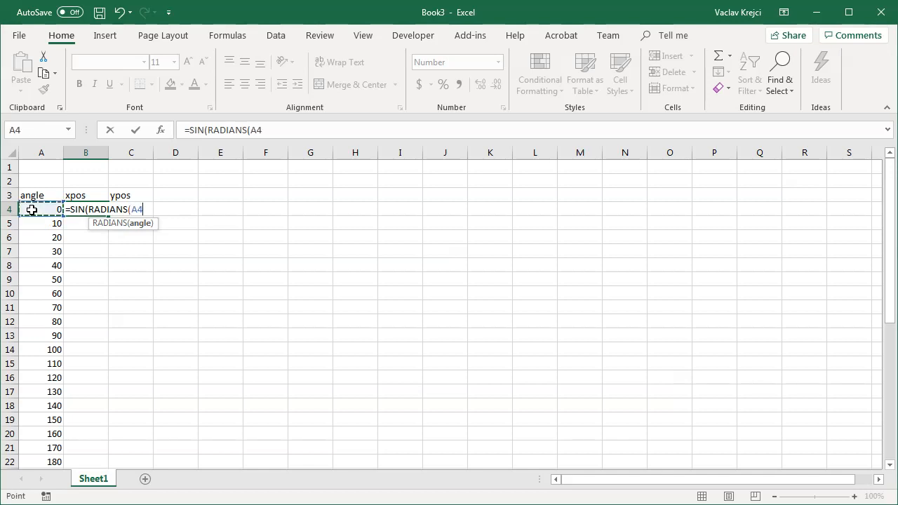
pyautogui.write('))')
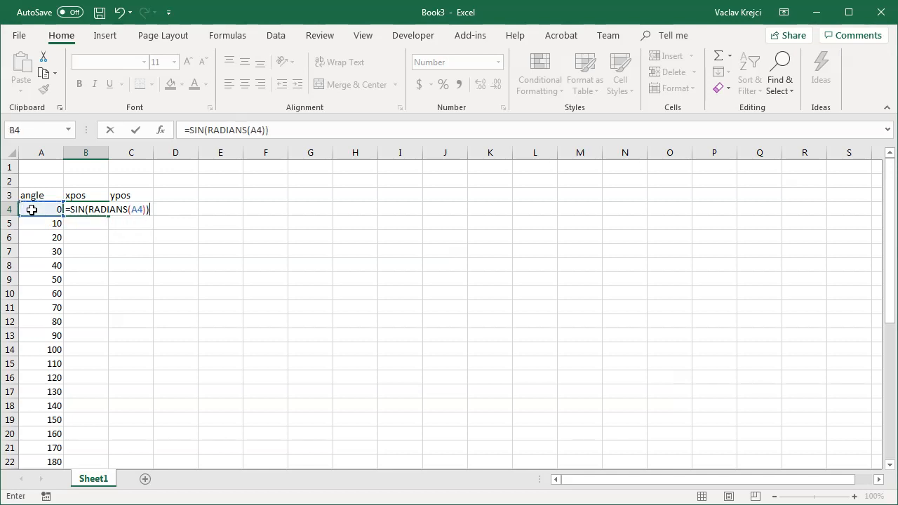
pyautogui.click(252, 131)
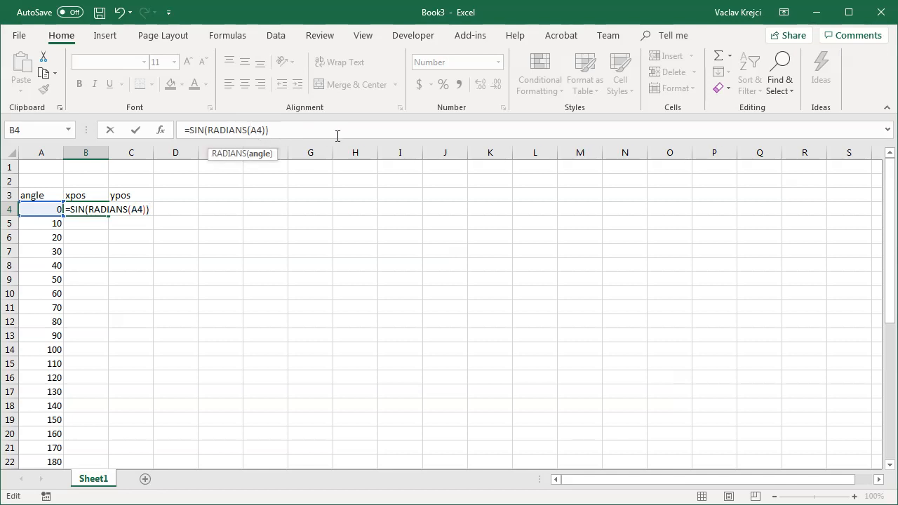
pyautogui.write('$')
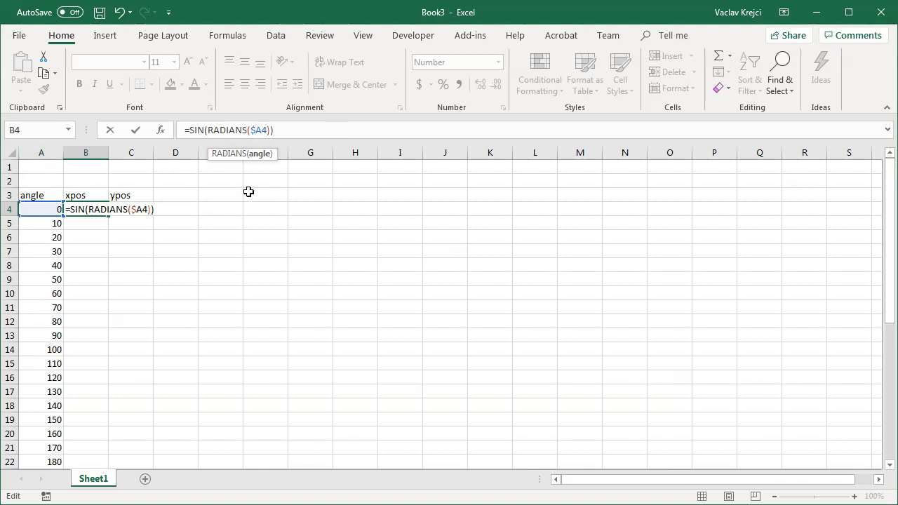
pyautogui.press('Return')
# - Fill the xpos formula from B4 down to B40
pyautogui.click(98, 209)
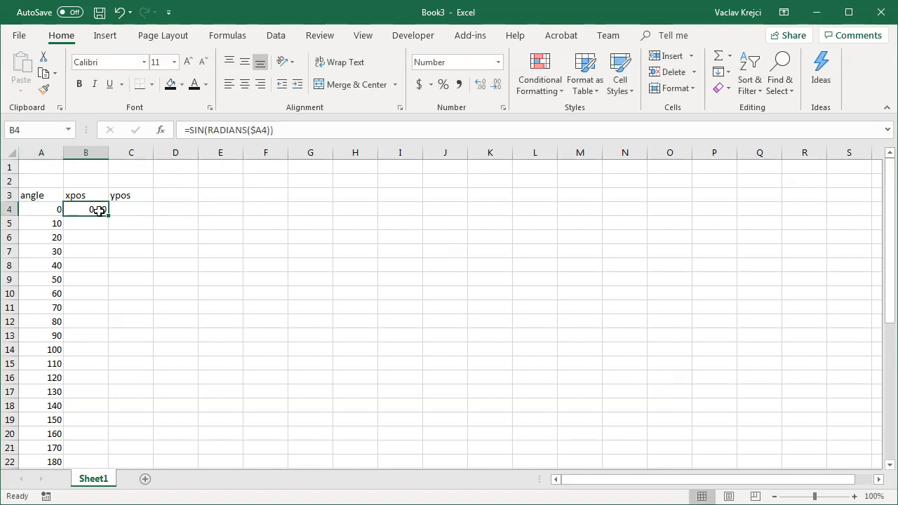
pyautogui.moveTo(108, 216); pyautogui.dragTo(116, 461)
pyautogui.scroll(6, 171, 351)
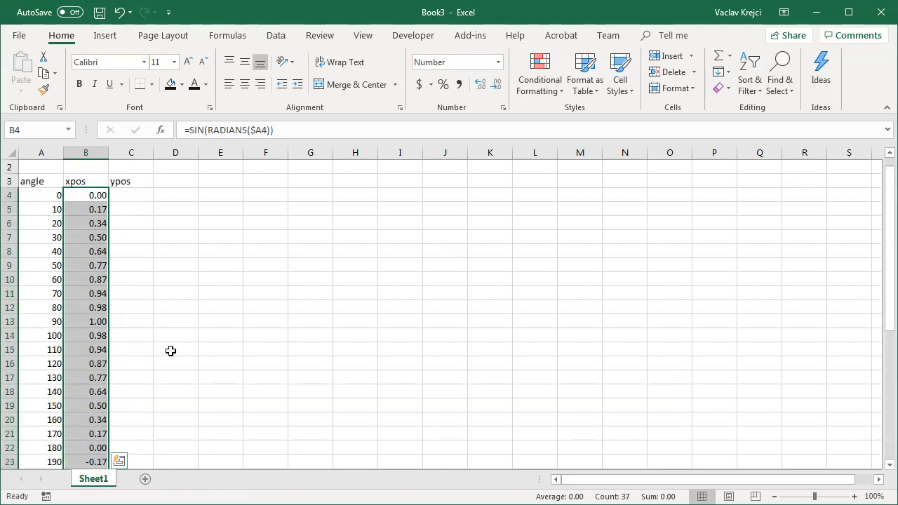
# - Copy the xpos formula to C4, change it to =COS(RADIANS($A4)), and fill it down to C40
pyautogui.click(99, 208)
pyautogui.hotkey('ctrl', 'c')
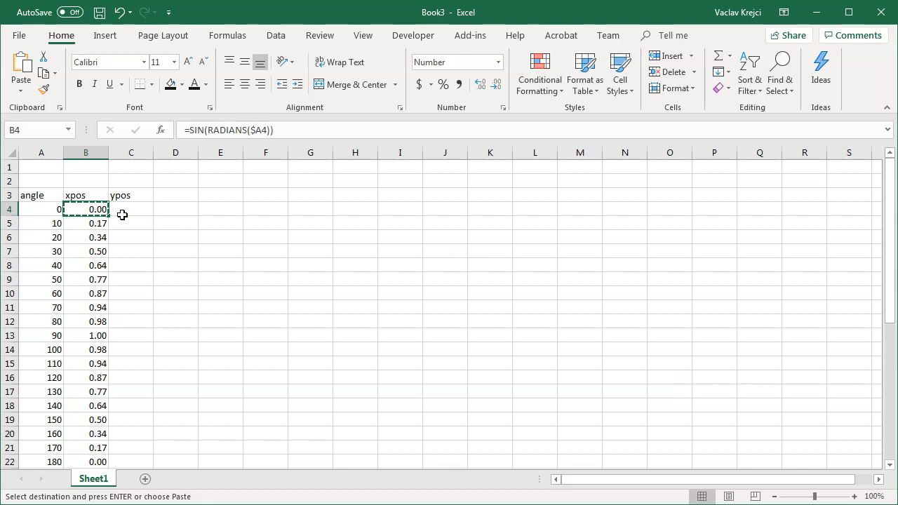
pyautogui.click(128, 210)
pyautogui.hotkey('ctrl', 'v')
pyautogui.click(193, 130)
pyautogui.press('BackSpace')
pyautogui.press('Delete')
pyautogui.press('Delete')
pyautogui.write('COS')
pyautogui.press('Right')
pyautogui.press('Right')
pyautogui.press('Right')
pyautogui.press('Right')
pyautogui.press('Right')
pyautogui.press('Right')
pyautogui.press('Right')
pyautogui.press('Right')
pyautogui.press('Right')
pyautogui.press('Right')
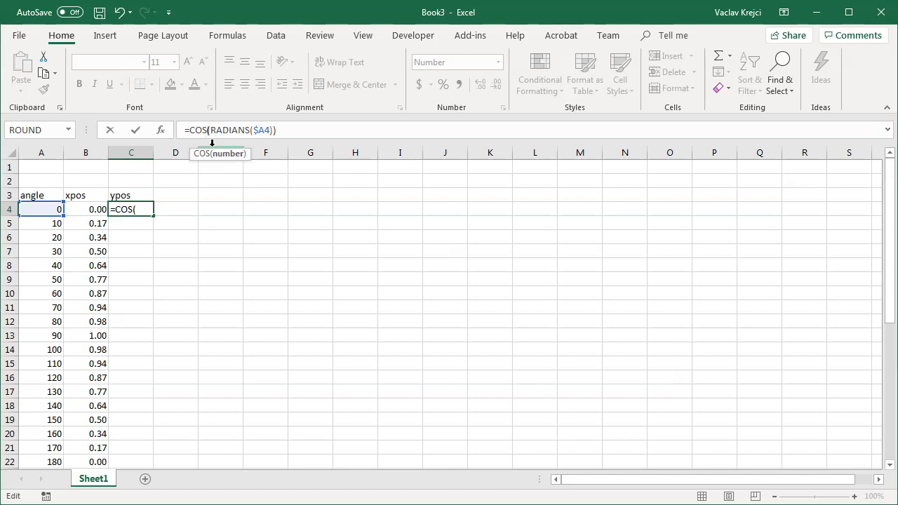
pyautogui.press('Right')
pyautogui.press('Return')
pyautogui.click(133, 209)
pyautogui.moveTo(153, 215); pyautogui.dragTo(83, 198)
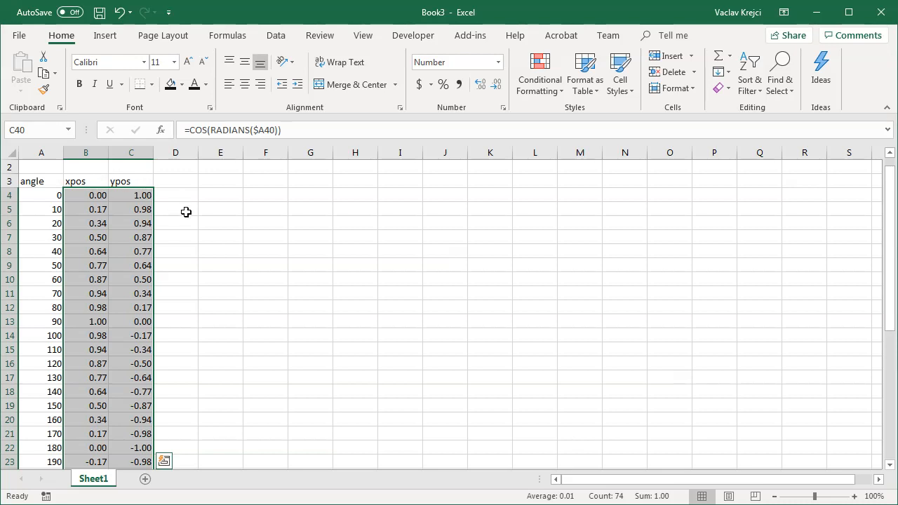
# - Insert a Scatter with Smooth Lines chart from B4:C40, using the single-series variant that plots ypos against xpos
pyautogui.click(105, 36)
pyautogui.click(331, 61)
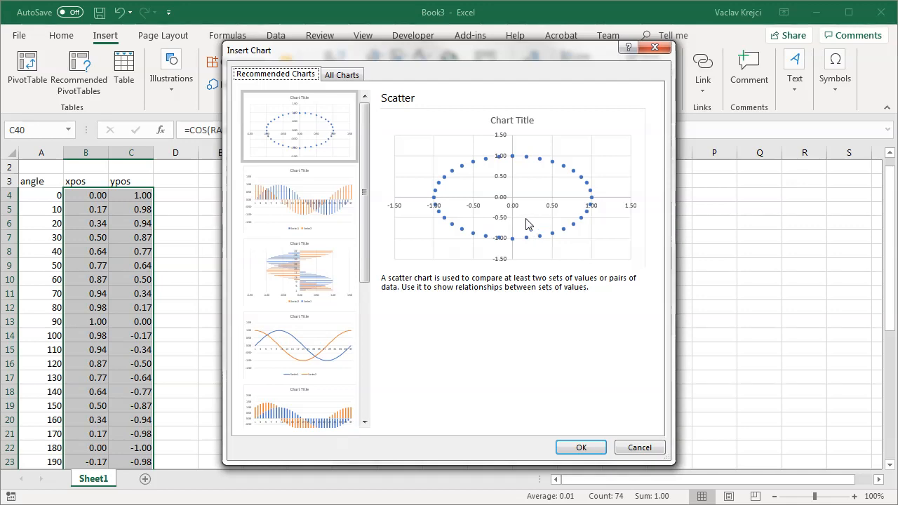
pyautogui.click(344, 75)
pyautogui.click(295, 217)
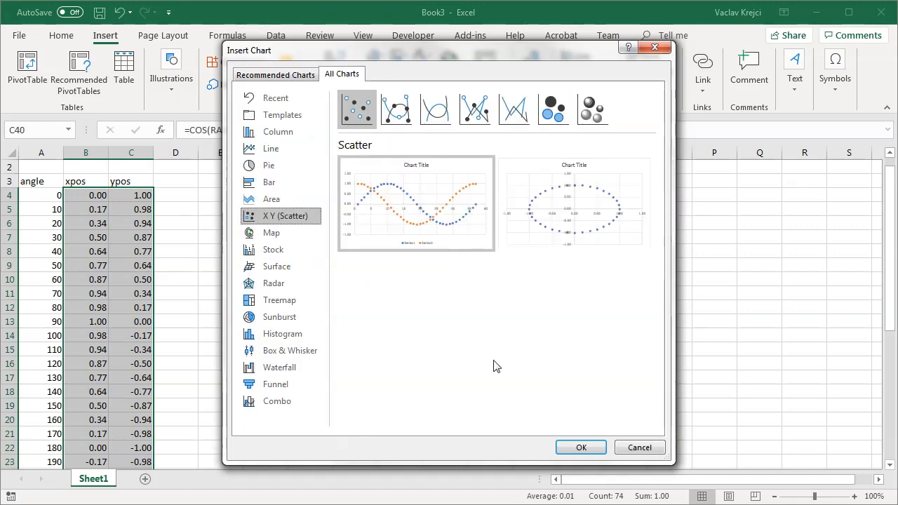
pyautogui.click(430, 113)
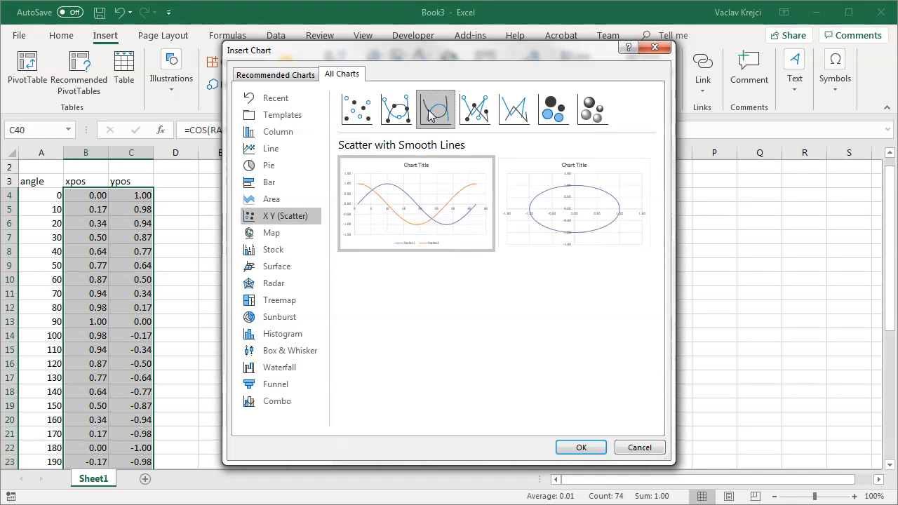
pyautogui.click(562, 203)
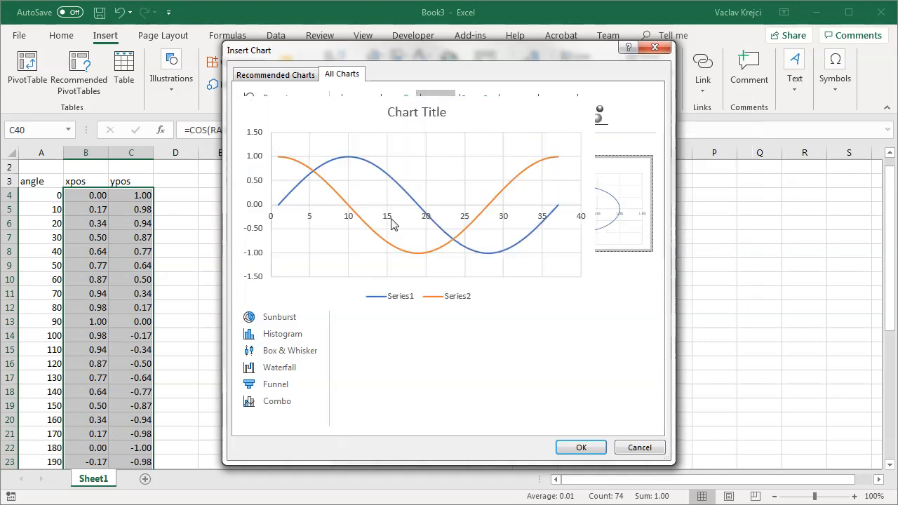
pyautogui.moveTo(424, 211)
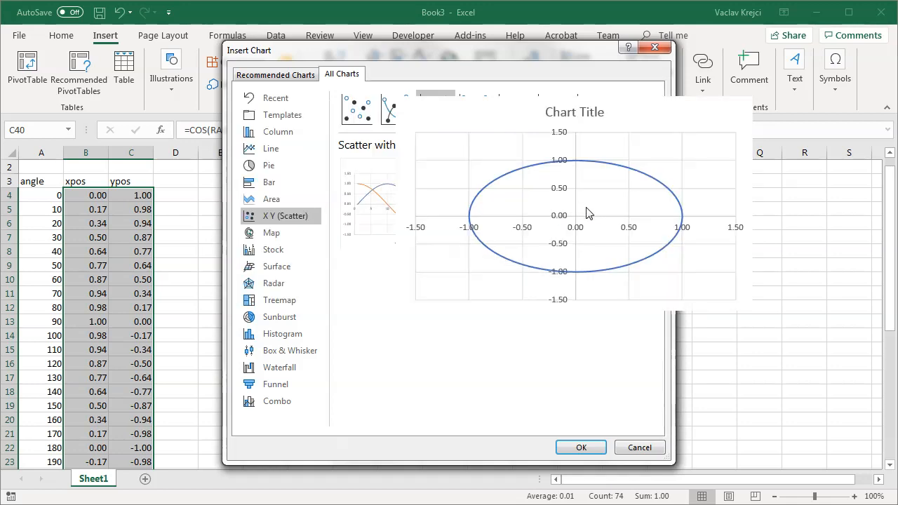
pyautogui.moveTo(612, 214)
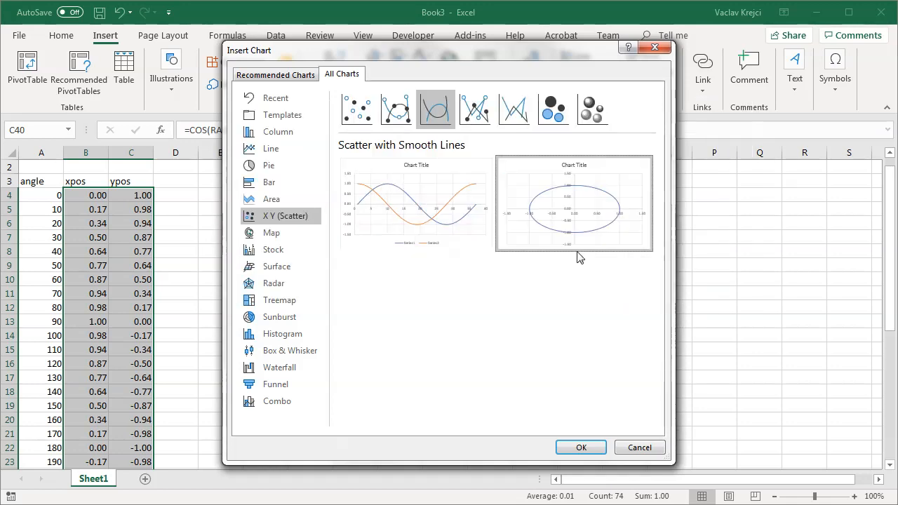
pyautogui.click(581, 447)
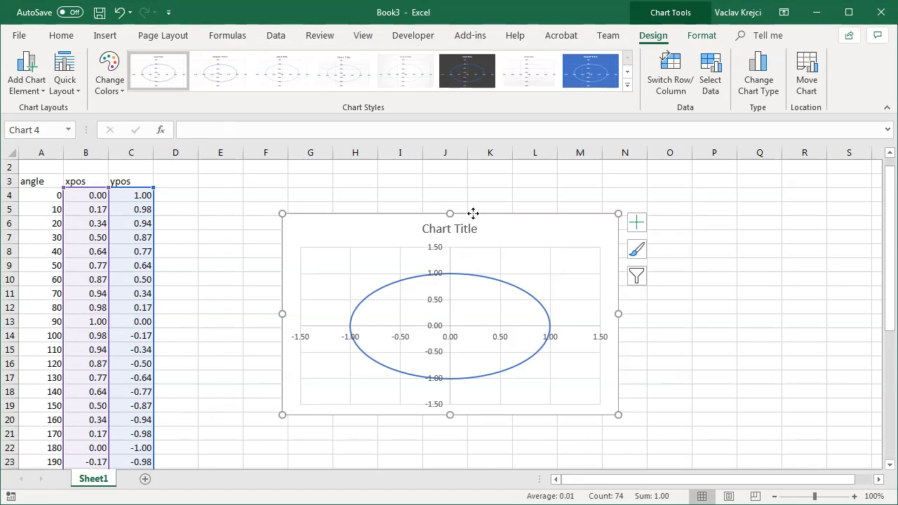
# - Reposition and heighten the chart until the ellipse is nearly round, with the worksheet zoomed out to about 73%
pyautogui.moveTo(473, 213); pyautogui.dragTo(503, 184)
pyautogui.moveTo(646, 382); pyautogui.dragTo(641, 467)
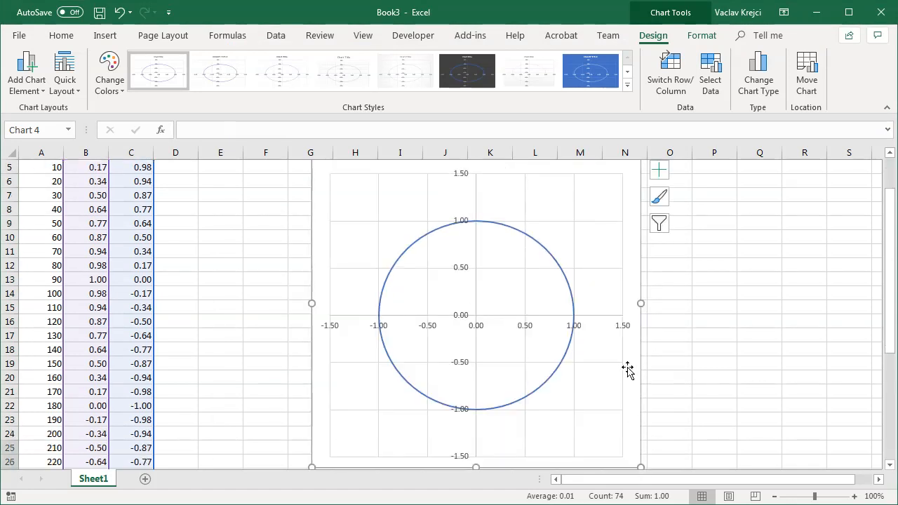
pyautogui.click(805, 496)
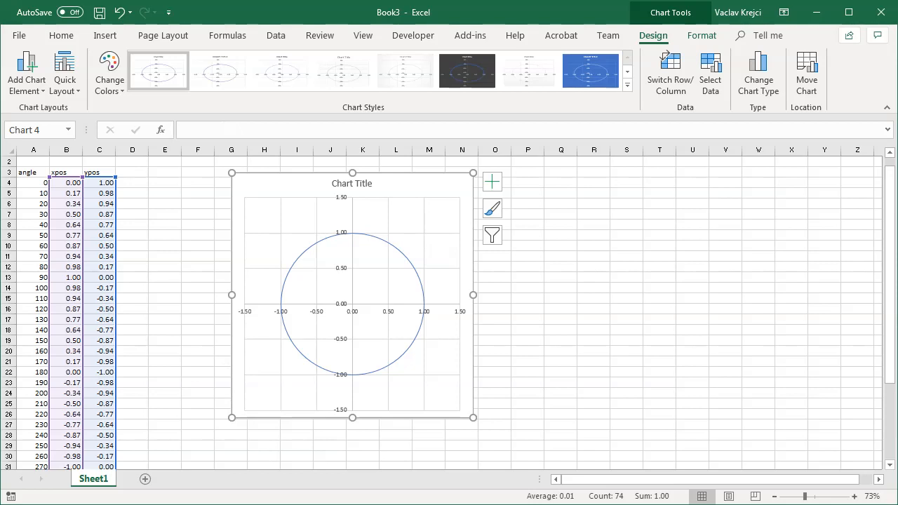
pyautogui.hotkey('alt', 'F11')
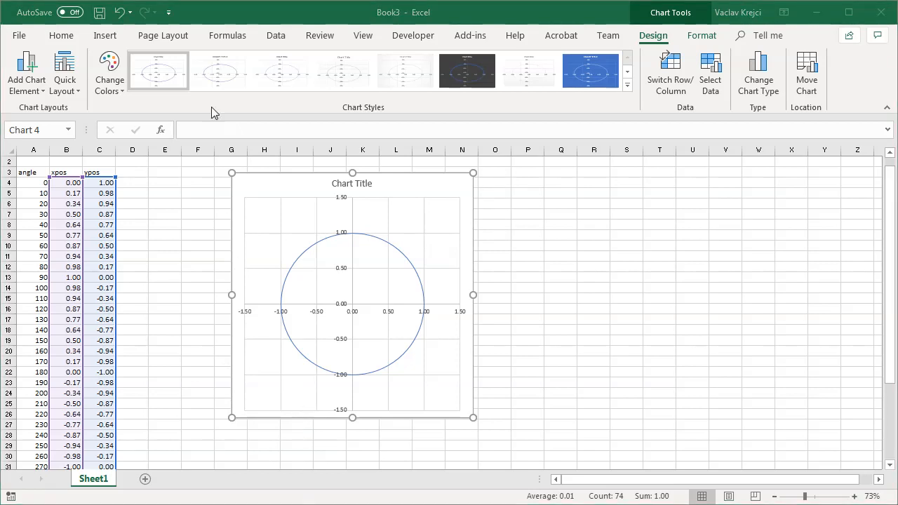
pyautogui.click(218, 7)
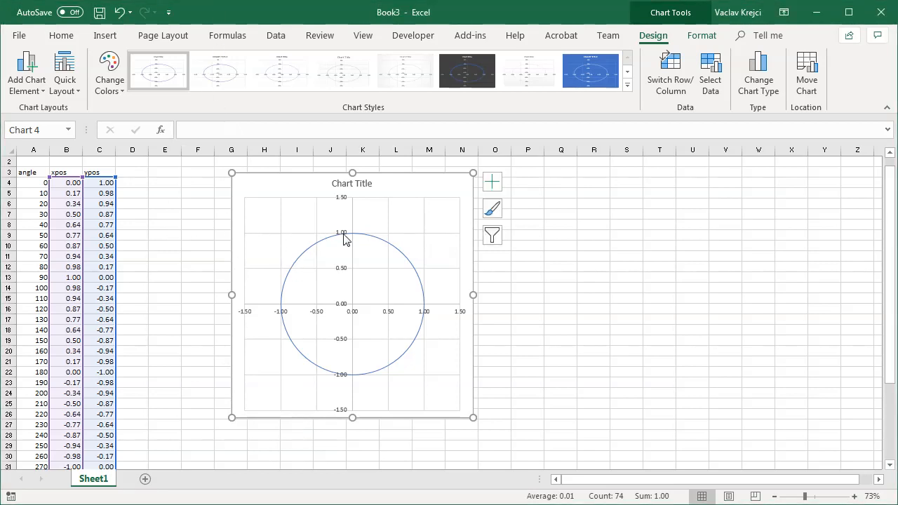
# - Change the angle in A5 to 8 and extend the series from A4:A5 down to A40 in steps of 8
pyautogui.click(175, 217)
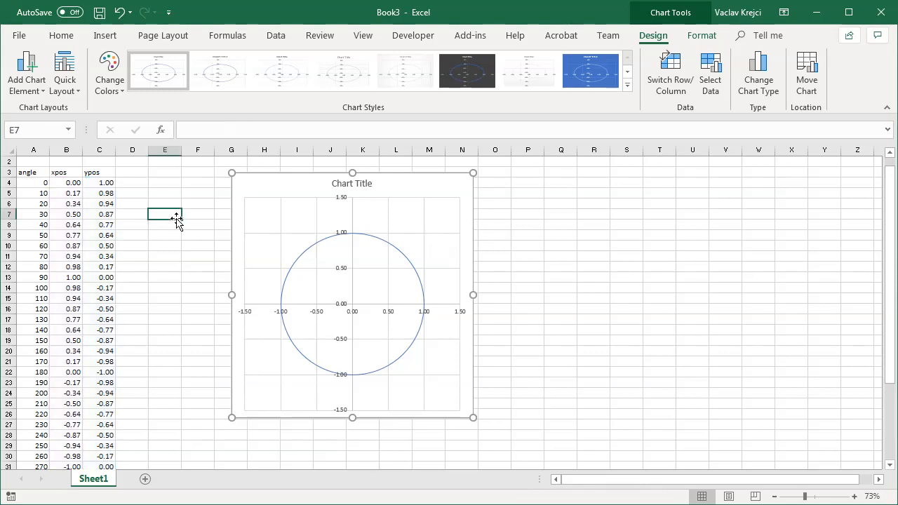
pyautogui.click(43, 183)
pyautogui.scroll(-5, 155, 286)
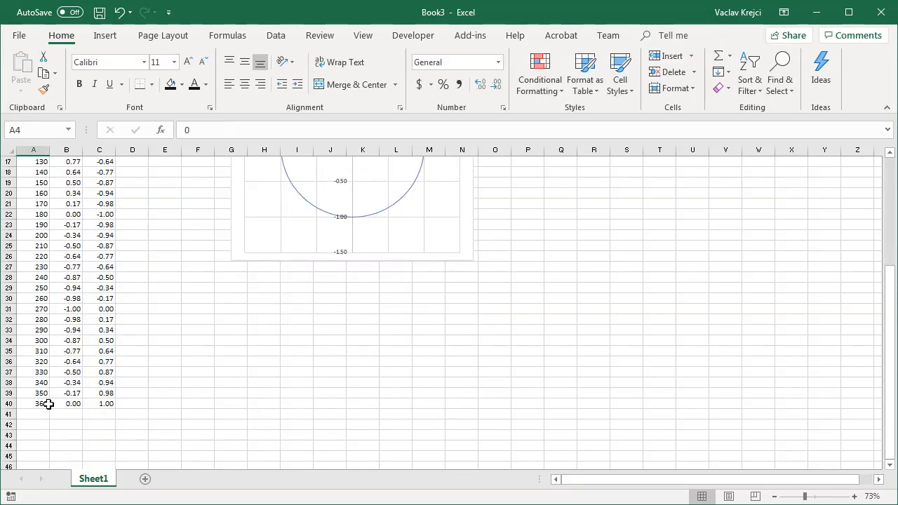
pyautogui.scroll(5, 138, 317)
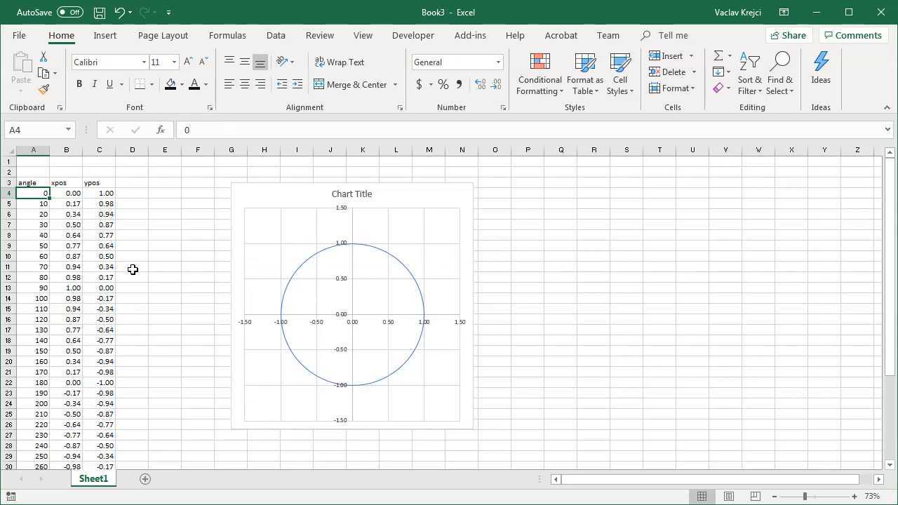
pyautogui.press('Down')
pyautogui.write('8')
pyautogui.press('Return')
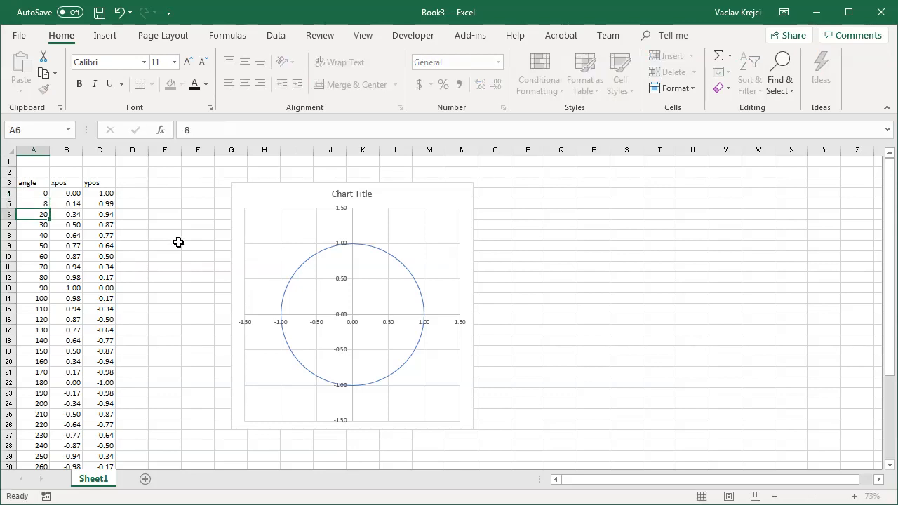
pyautogui.moveTo(38, 188); pyautogui.dragTo(46, 449)
pyautogui.scroll(3, 287, 367)
pyautogui.scroll(1, 306, 295)
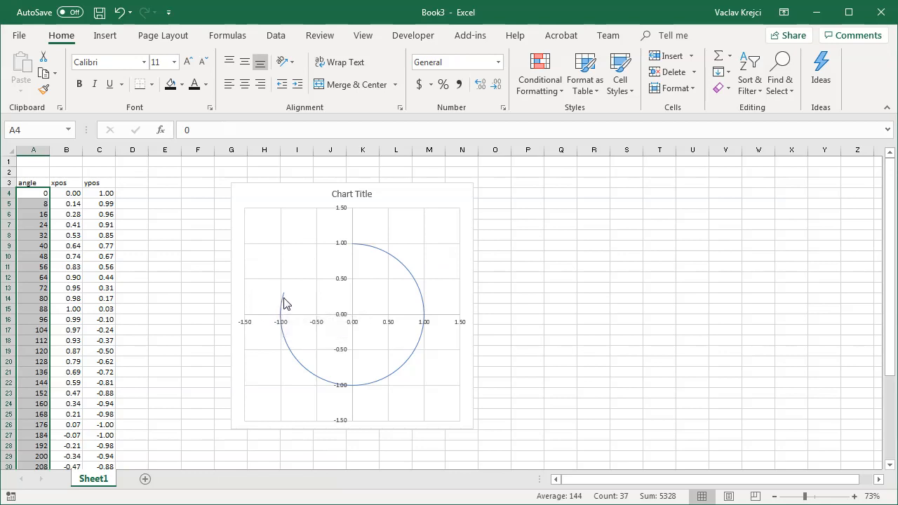
# - Set the chart series line width to 20 pt and move the chart about one column farther from the data
pyautogui.click(371, 249)
pyautogui.rightClick(376, 250)
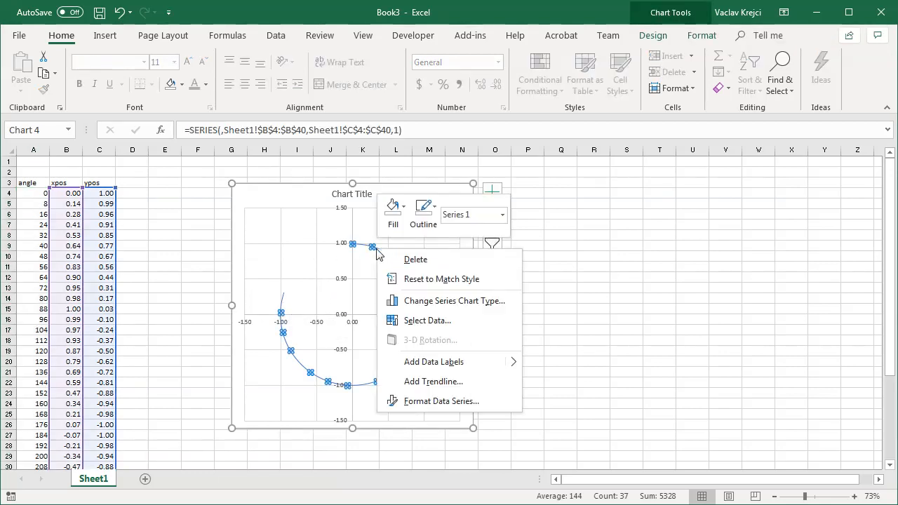
pyautogui.click(453, 401)
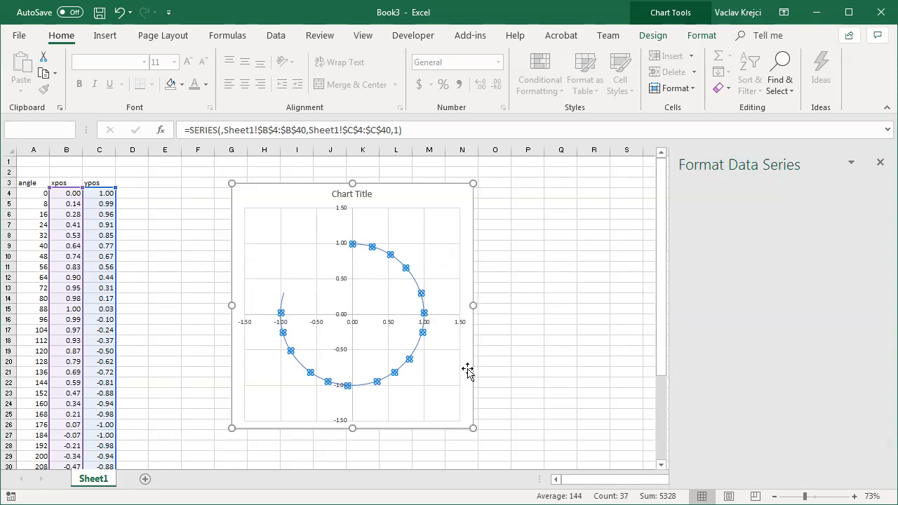
pyautogui.click(689, 211)
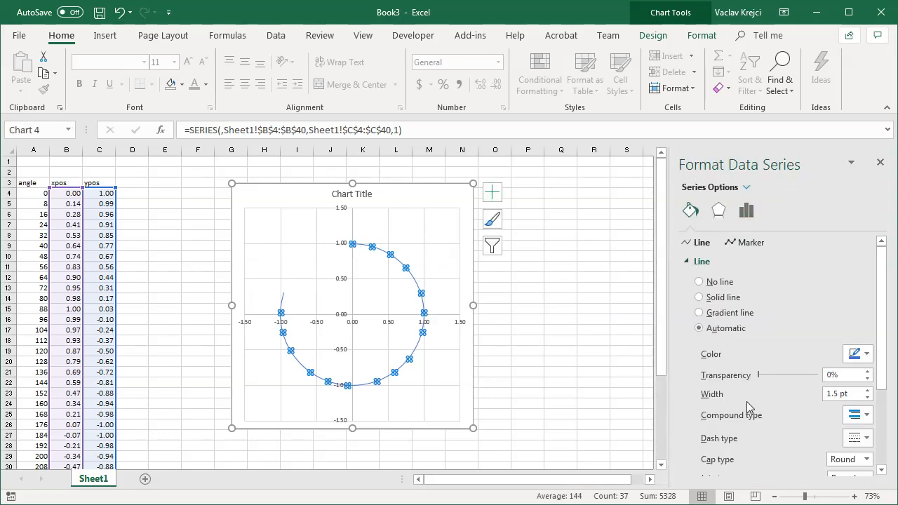
pyautogui.moveTo(848, 394); pyautogui.dragTo(819, 394)
pyautogui.write('20')
pyautogui.press('Return')
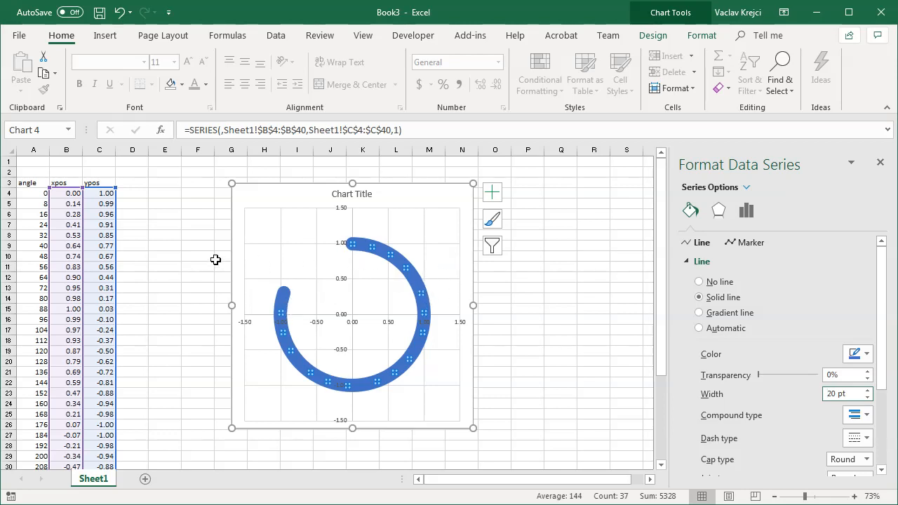
pyautogui.moveTo(405, 191); pyautogui.dragTo(442, 195)
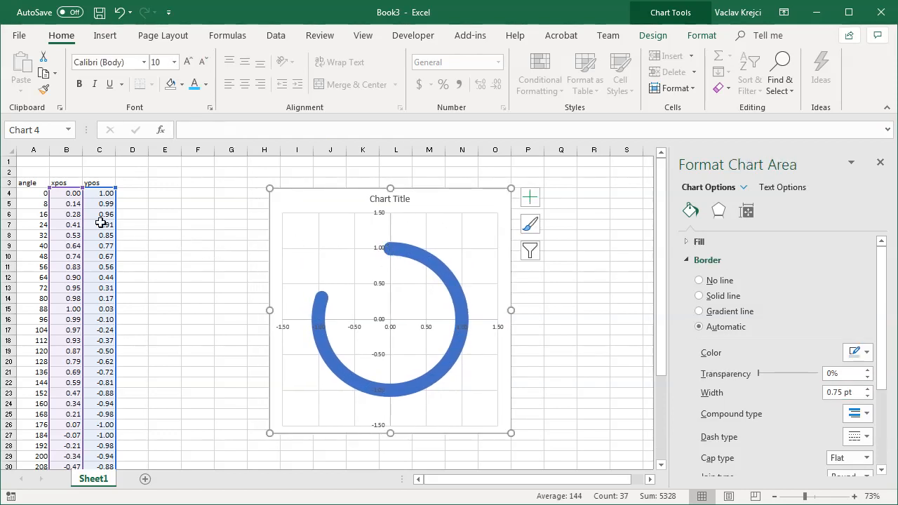
pyautogui.moveTo(34, 194); pyautogui.dragTo(32, 235)
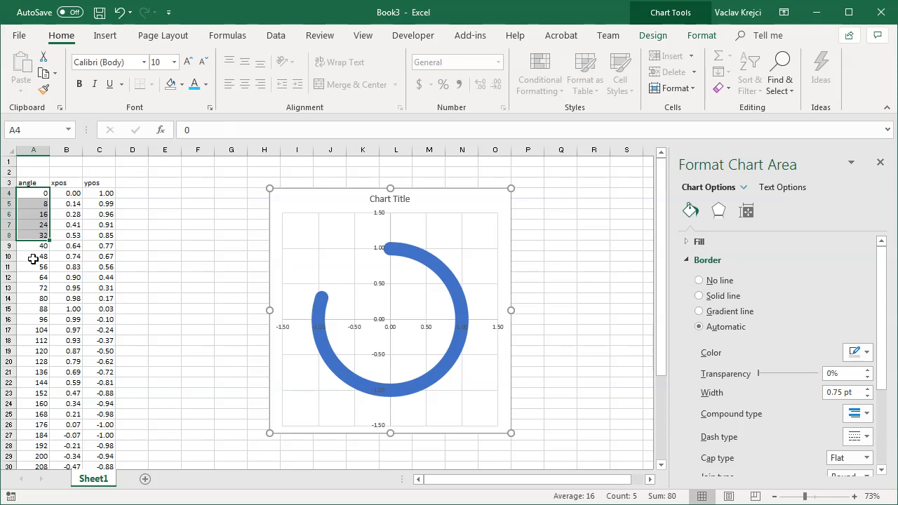
pyautogui.click(33, 258)
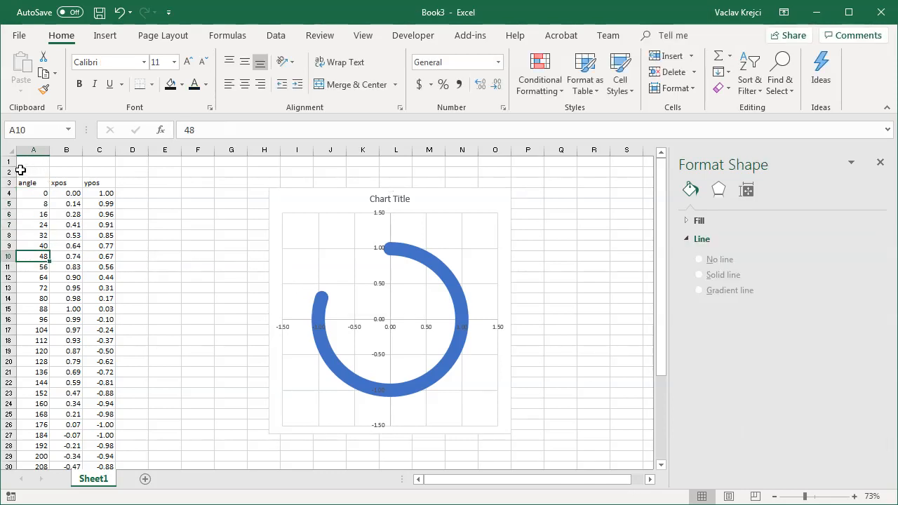
# - Insert two blank rows at row 2, above the angle, xpos and ypos table
pyautogui.rightClick(9, 172)
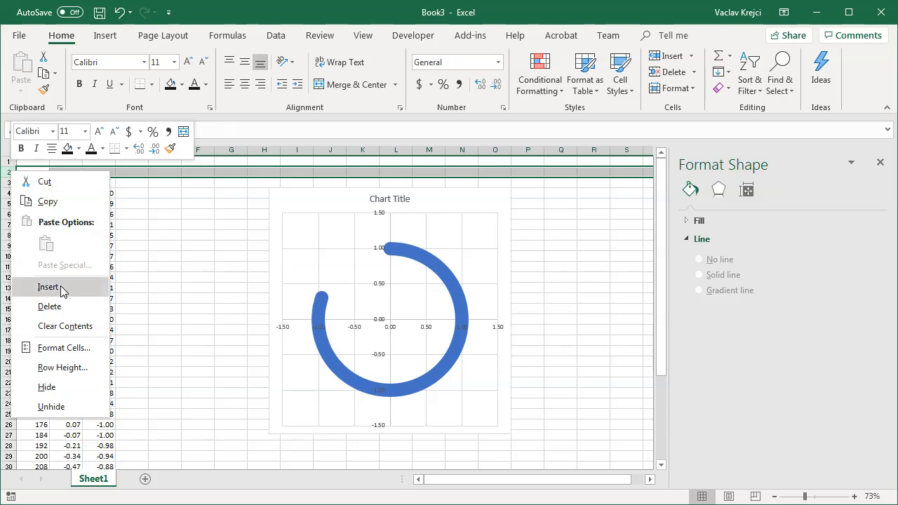
pyautogui.click(61, 288)
pyautogui.rightClick(13, 172)
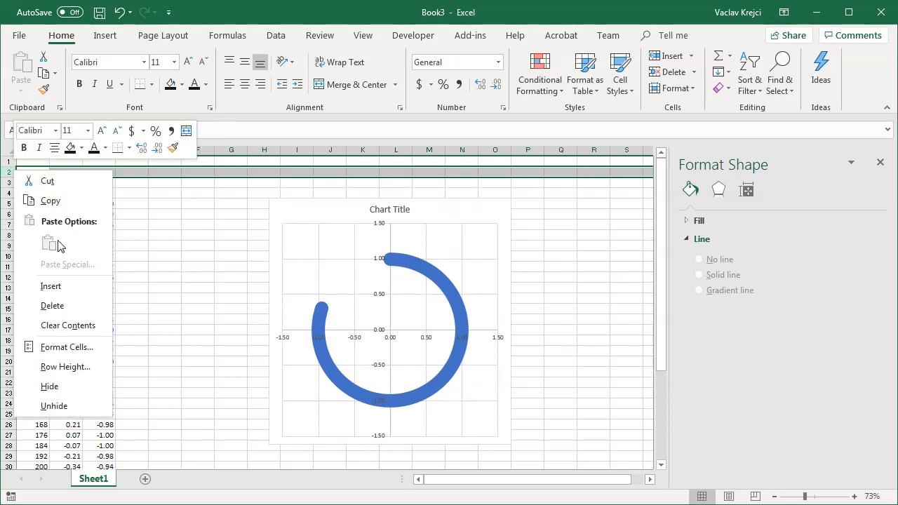
pyautogui.click(68, 287)
pyautogui.click(157, 216)
pyautogui.click(97, 172)
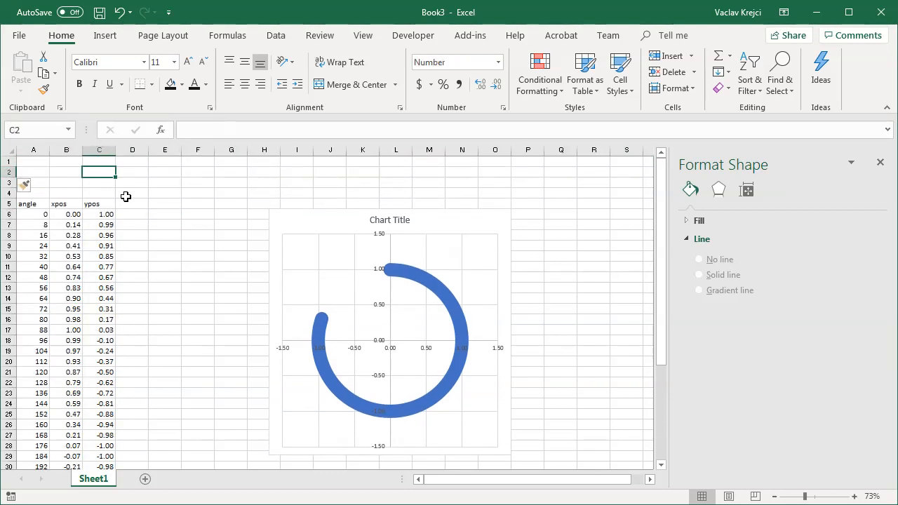
pyautogui.click(61, 175)
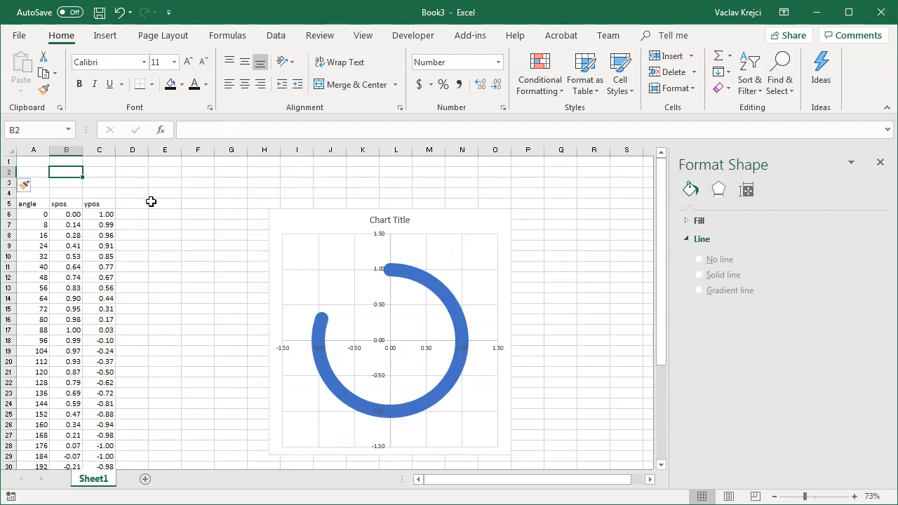
# - Insert a blank column before the angle column, at column A
pyautogui.rightClick(60, 150)
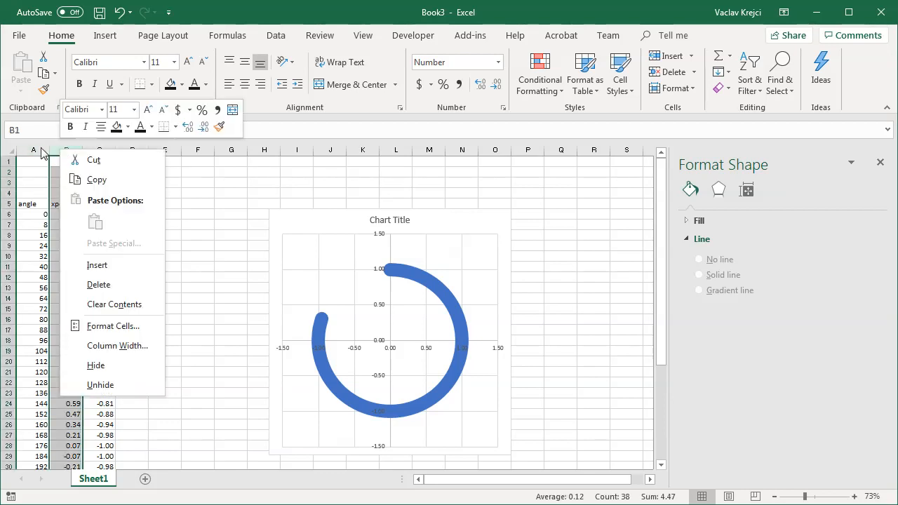
pyautogui.rightClick(42, 149)
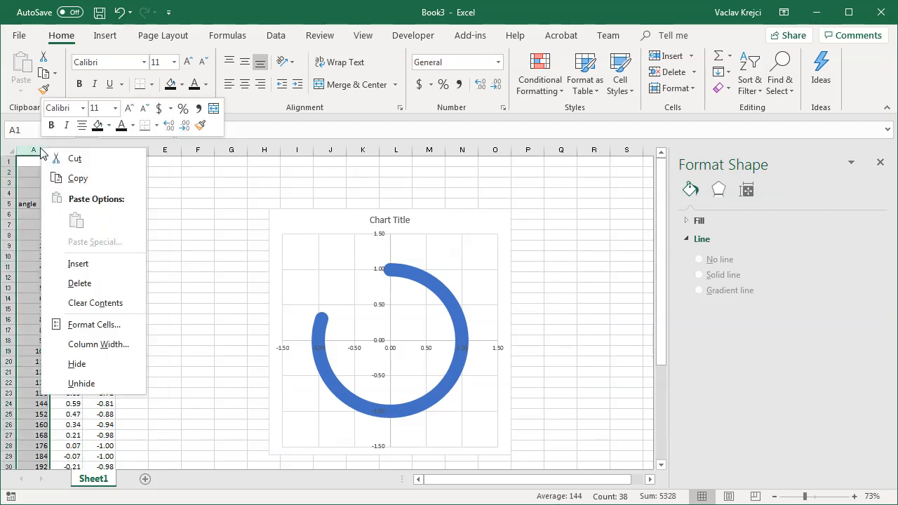
pyautogui.click(94, 270)
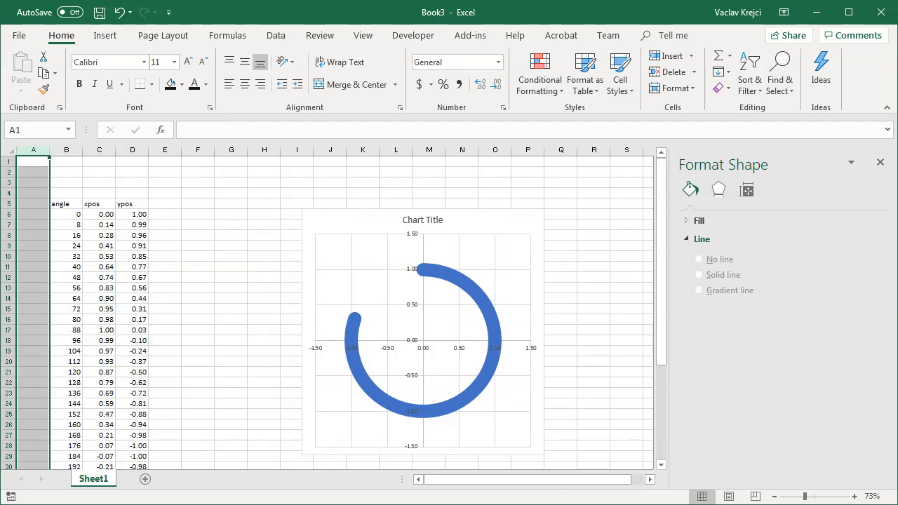
pyautogui.click(244, 504)
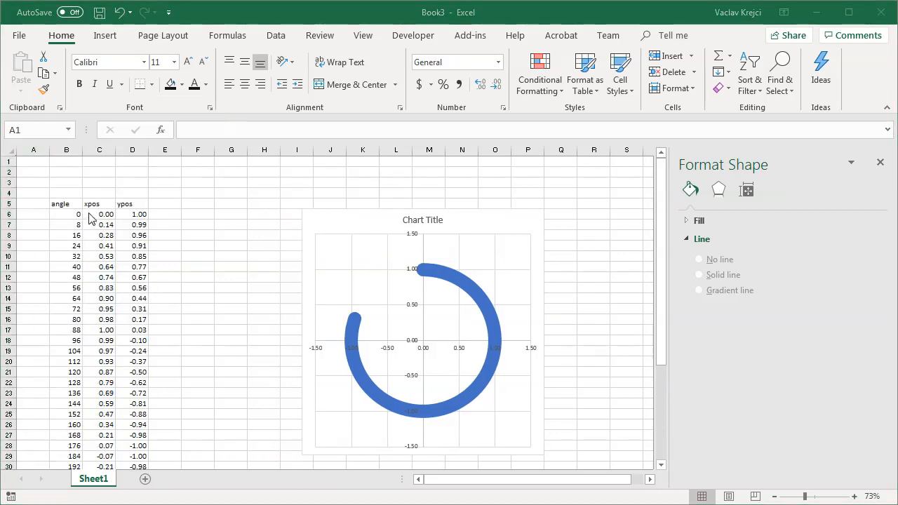
# - Enter the header "angle global" in A5, beside the existing angle header
pyautogui.click(30, 202)
pyautogui.write('angle')
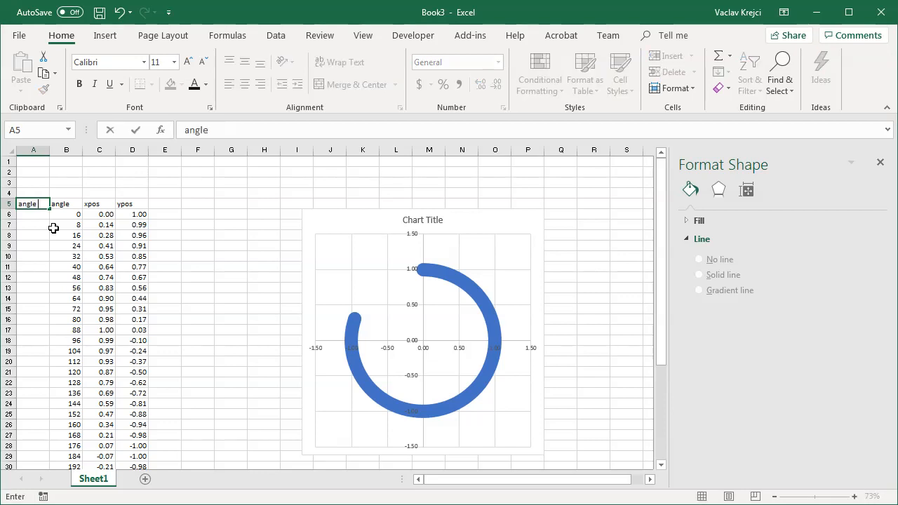
pyautogui.write(' global')
pyautogui.press('Return')
pyautogui.press('Up')
pyautogui.press('Right')
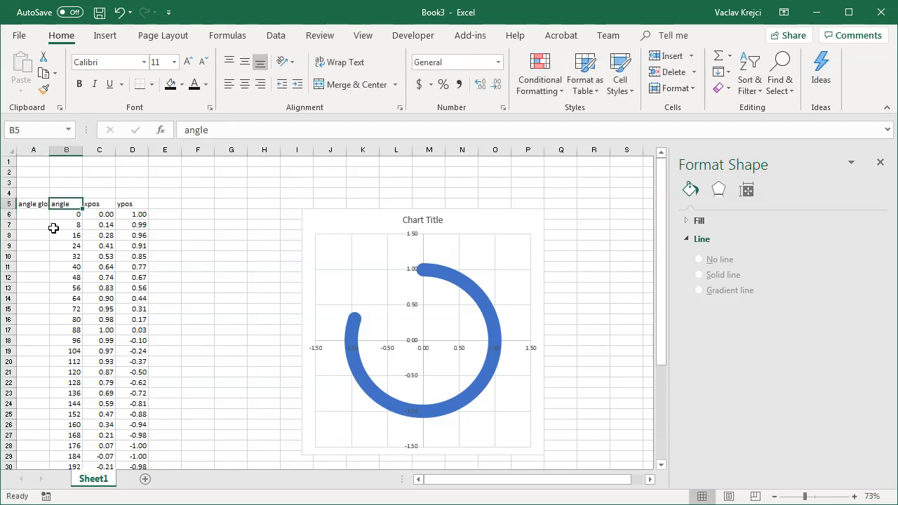
# - Enter the label "percent" in C2 and the value 80 in C3 beneath it
pyautogui.press('Up')
pyautogui.press('Up')
pyautogui.press('Right')
pyautogui.press('Up')
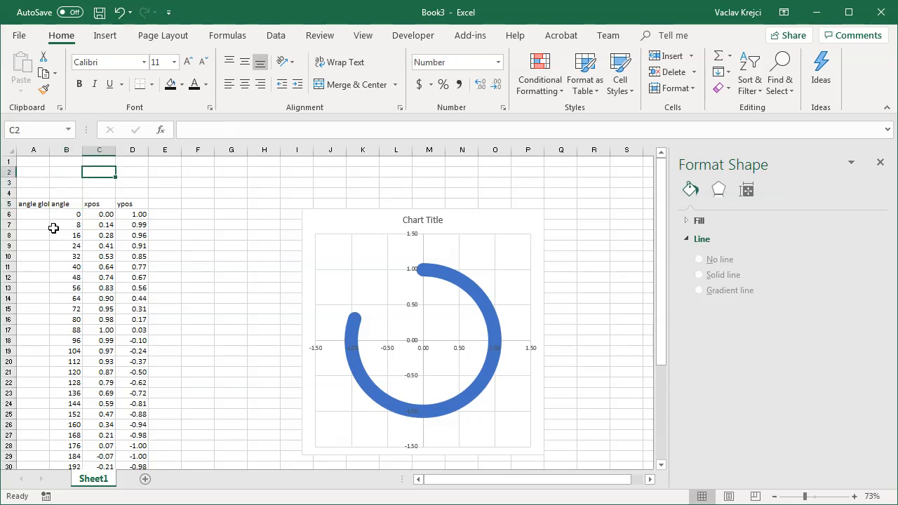
pyautogui.write('perce')
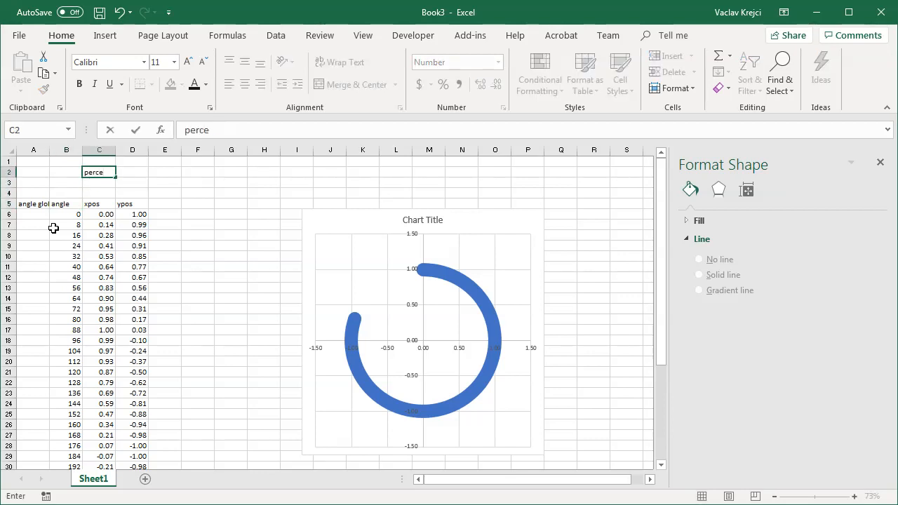
pyautogui.write('nt')
pyautogui.press('Return')
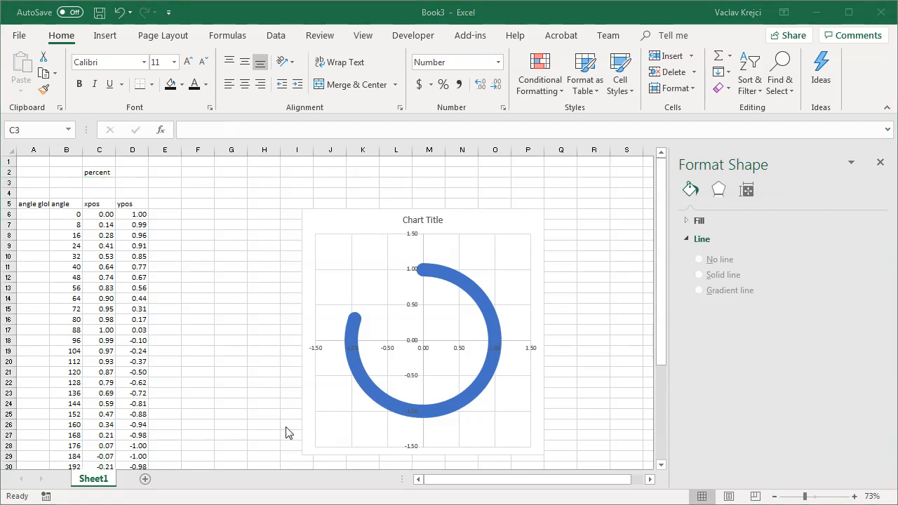
pyautogui.click(94, 182)
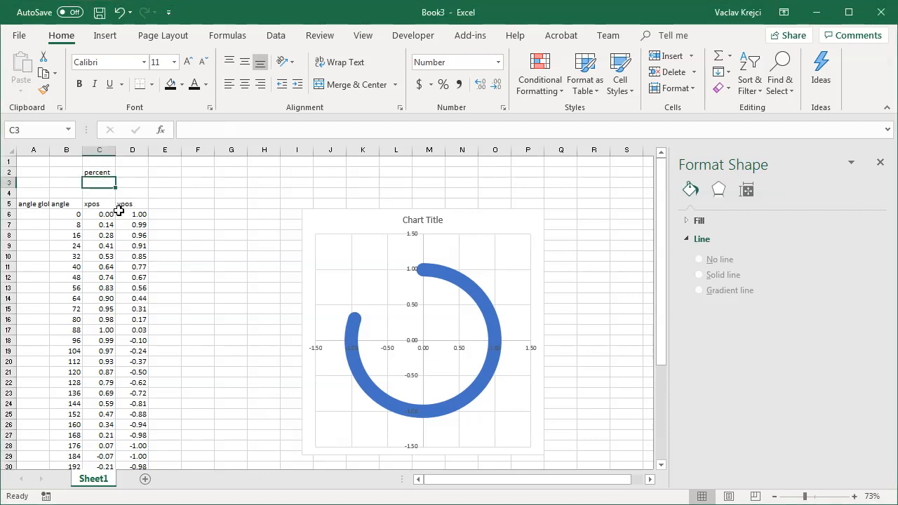
pyautogui.write('80')
pyautogui.press('Return')
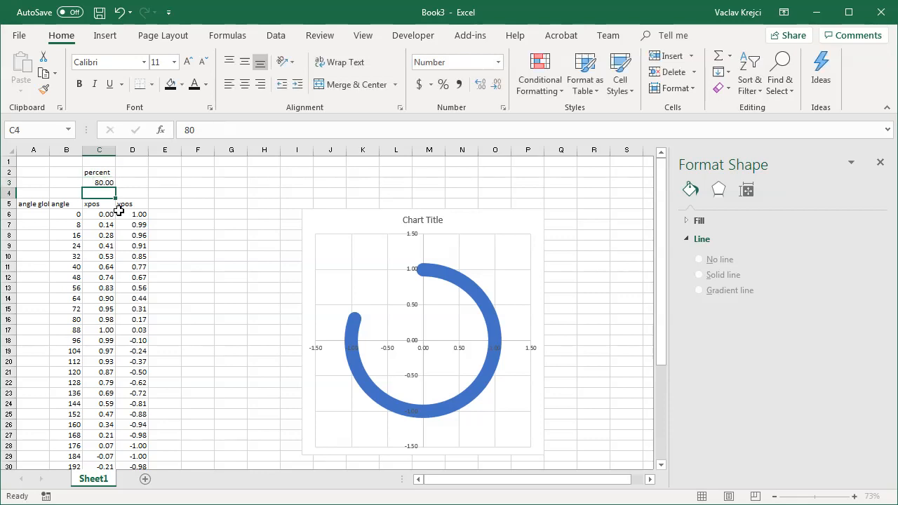
# - Enter 0 in A6 and 10 in A7, and extend the series down to 360 in A42
pyautogui.press('Down')
pyautogui.press('Down')
pyautogui.press('Left')
pyautogui.press('Left')
pyautogui.write('0')
pyautogui.press('Return')
pyautogui.write('10')
pyautogui.press('Up')
pyautogui.moveTo(30, 214); pyautogui.dragTo(58, 459)
pyautogui.scroll(5, 127, 322)
# - Replace the first angle in B6 with the formula =$A6*(C$3/100)
pyautogui.click(65, 216)
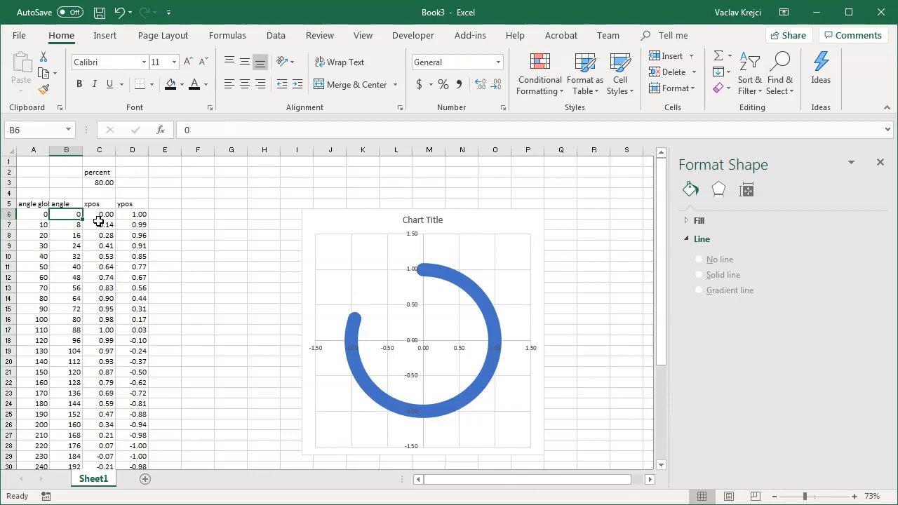
pyautogui.write('=')
pyautogui.press('BackSpace')
pyautogui.write('0')
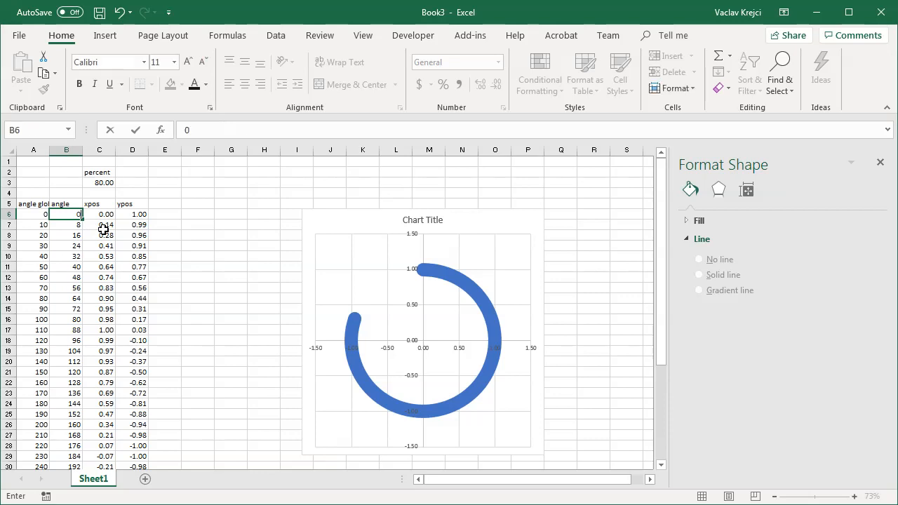
pyautogui.write('=')
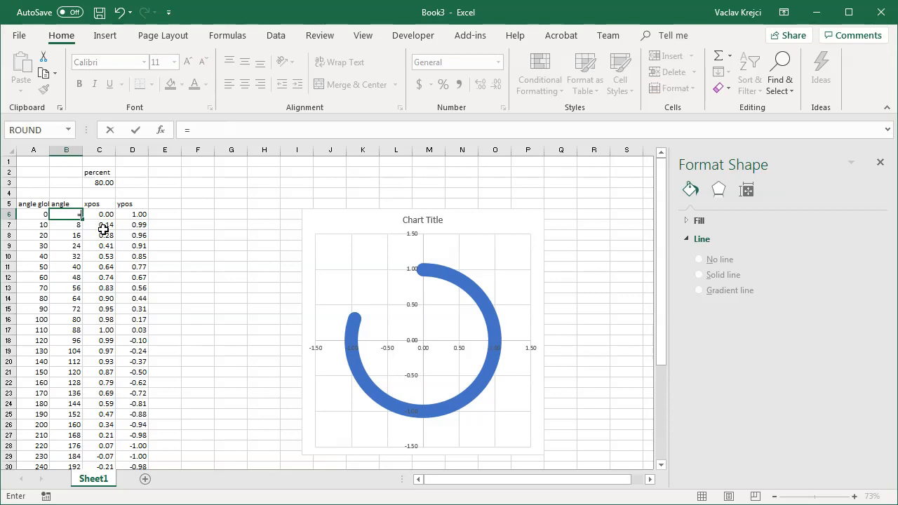
pyautogui.click(38, 215)
pyautogui.write('*')
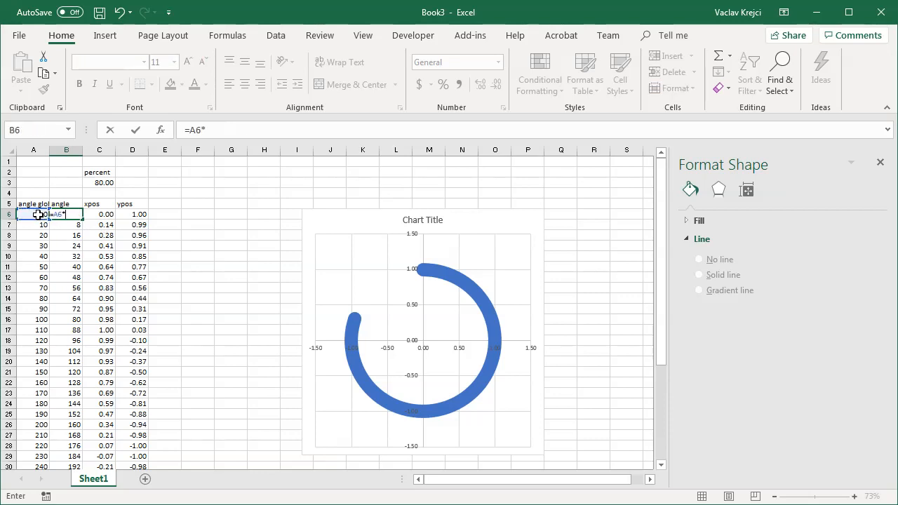
pyautogui.click(95, 183)
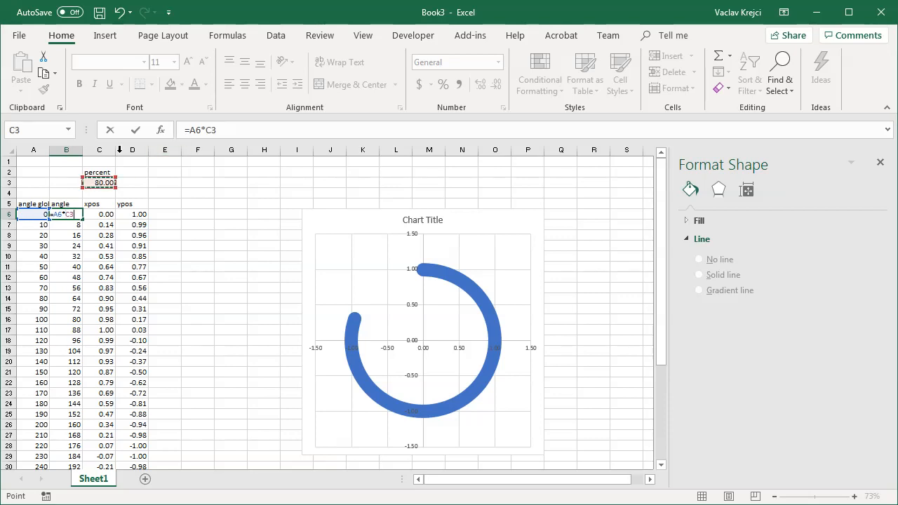
pyautogui.click(227, 130)
pyautogui.write('/100')
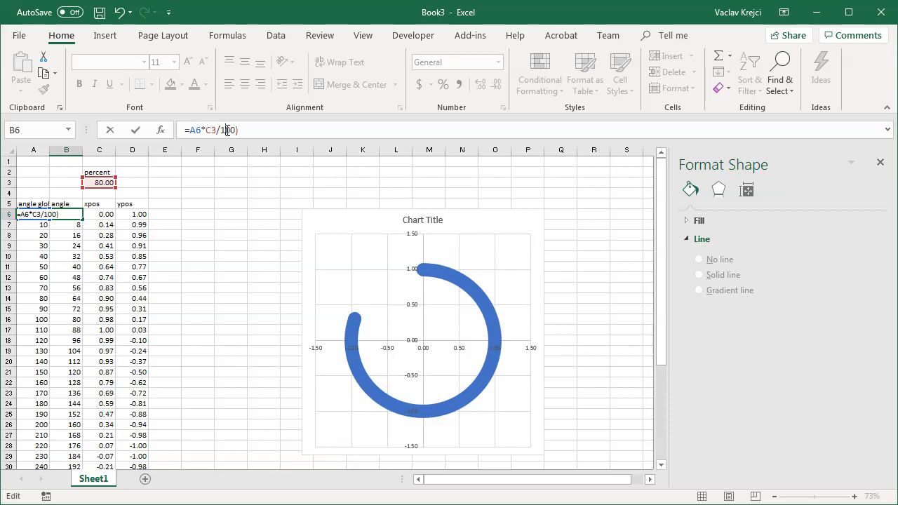
pyautogui.write('(')
pyautogui.write('$')
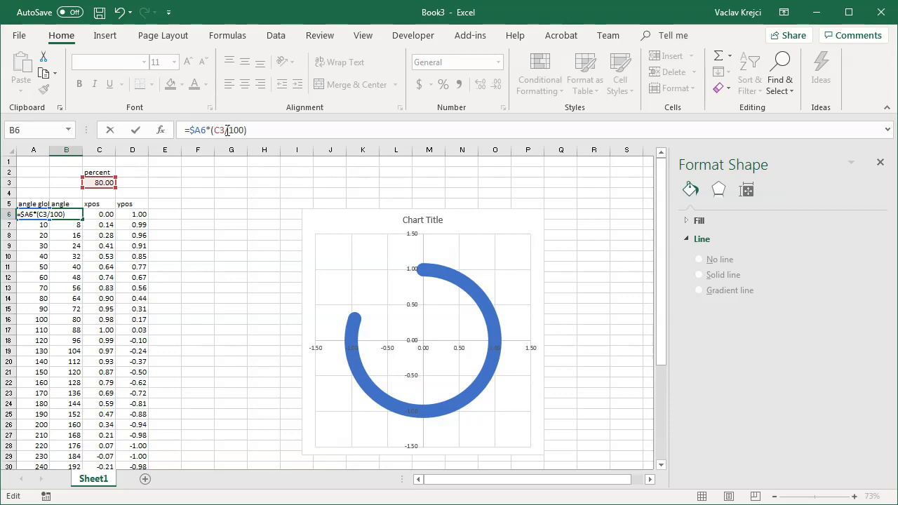
pyautogui.write('$')
pyautogui.press('Return')
# - Copy the angle formula from B6 down through B42
pyautogui.click(80, 215)
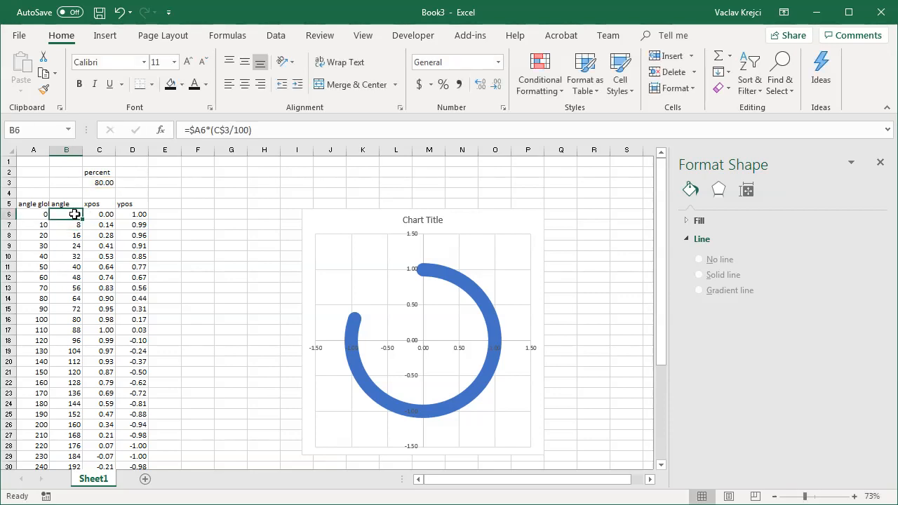
pyautogui.moveTo(82, 219); pyautogui.dragTo(98, 448)
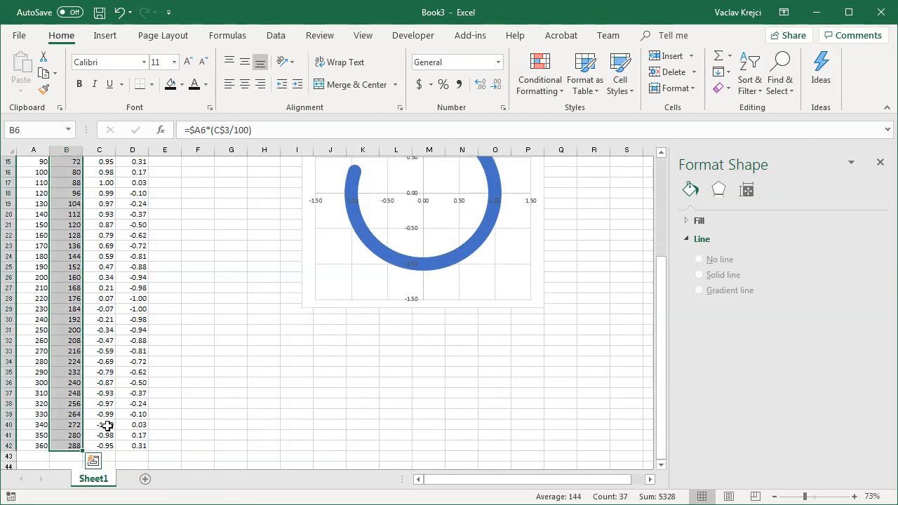
pyautogui.scroll(5, 237, 382)
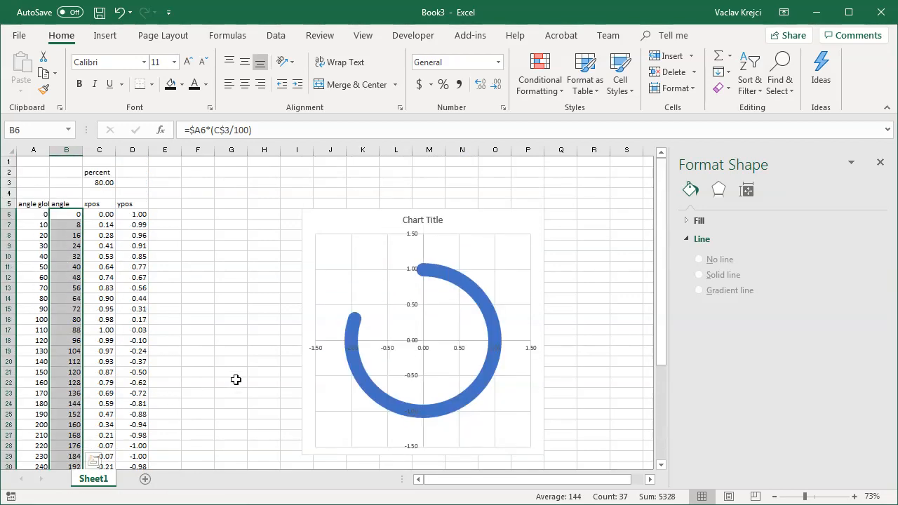
# - Set the percent value in C3 to 50 to test the arc's response
pyautogui.click(100, 182)
pyautogui.write('50')
pyautogui.press('Return')
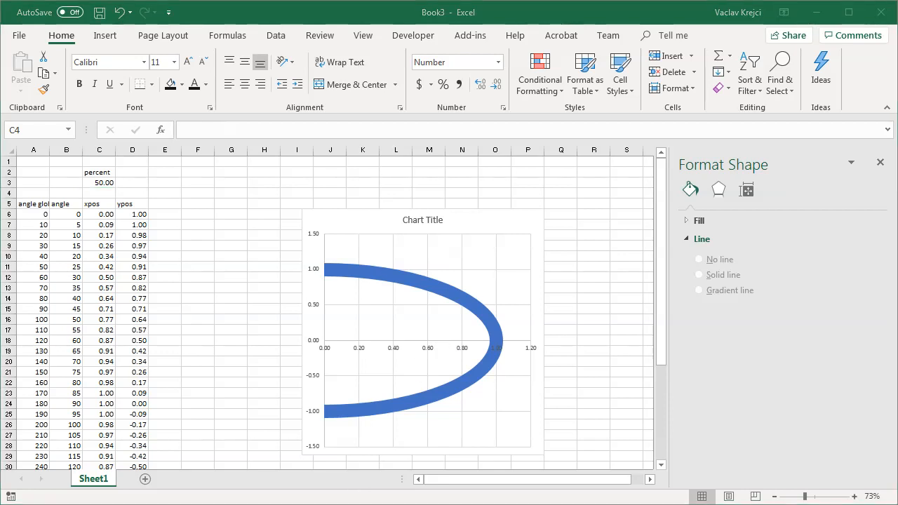
# - Set the chart's vertical axis bounds to a minimum of -1.2 and a maximum of 1.2
pyautogui.click(362, 226)
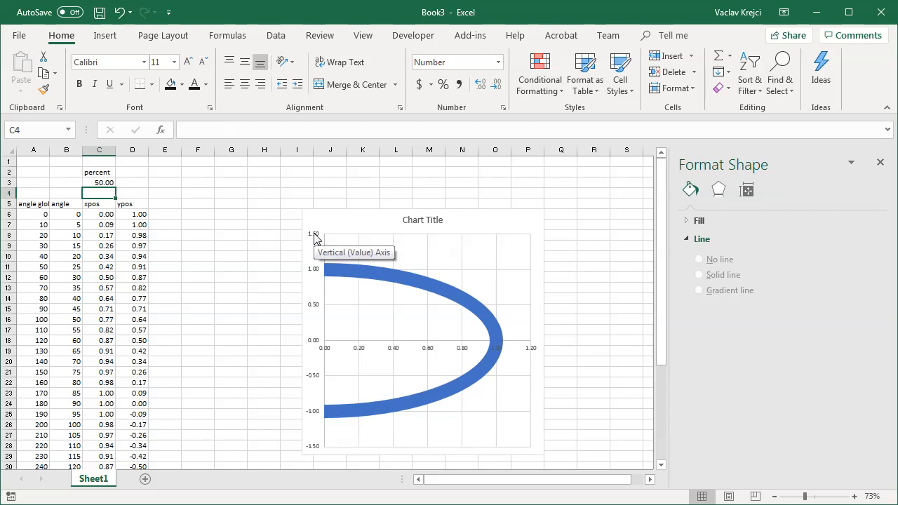
pyautogui.click(314, 239)
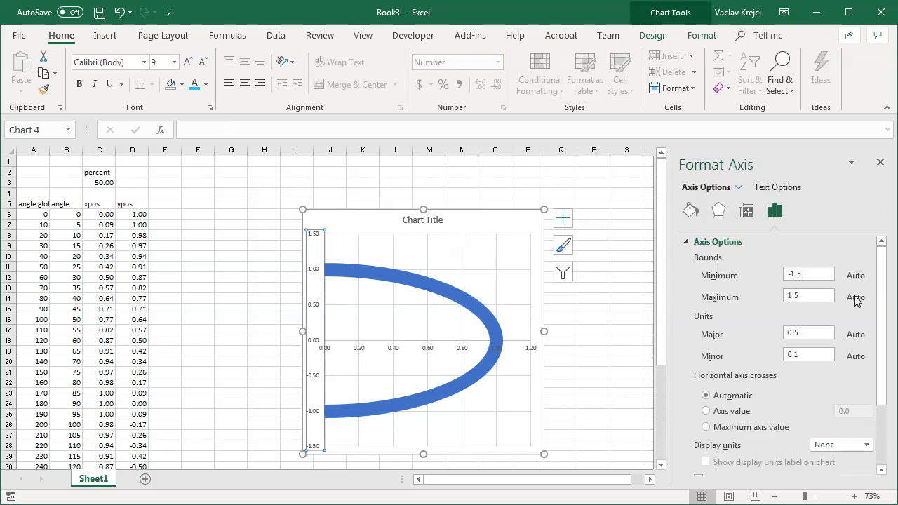
pyautogui.moveTo(828, 274); pyautogui.dragTo(739, 271)
pyautogui.write('-1.2')
pyautogui.press('Return')
pyautogui.moveTo(831, 295); pyautogui.dragTo(746, 294)
pyautogui.write('1.2')
pyautogui.press('Return')
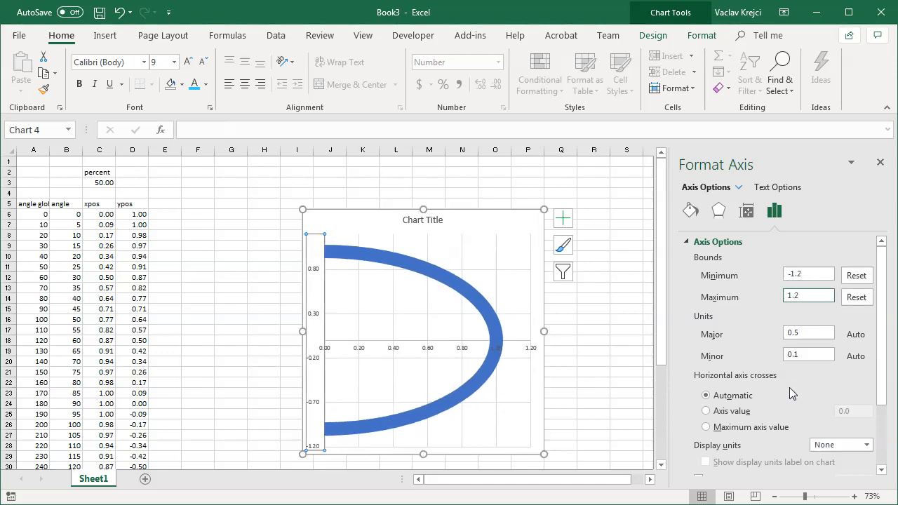
# - Set the vertical axis label position to None
pyautogui.moveTo(874, 369); pyautogui.dragTo(877, 423)
pyautogui.click(718, 451)
pyautogui.click(854, 446)
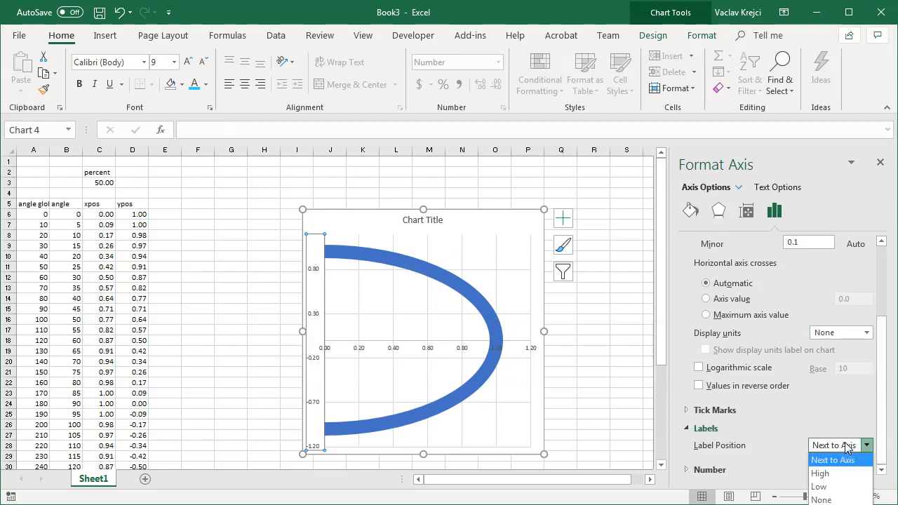
pyautogui.click(821, 496)
# - Set the chart's horizontal axis bounds to a minimum of -1.2 and a maximum of 1.2
pyautogui.click(355, 351)
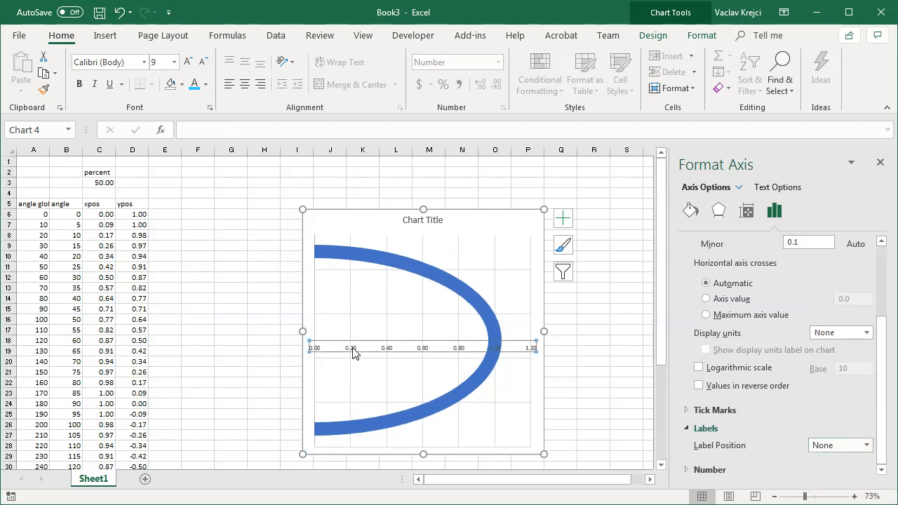
pyautogui.moveTo(875, 304); pyautogui.dragTo(876, 270)
pyautogui.click(821, 275)
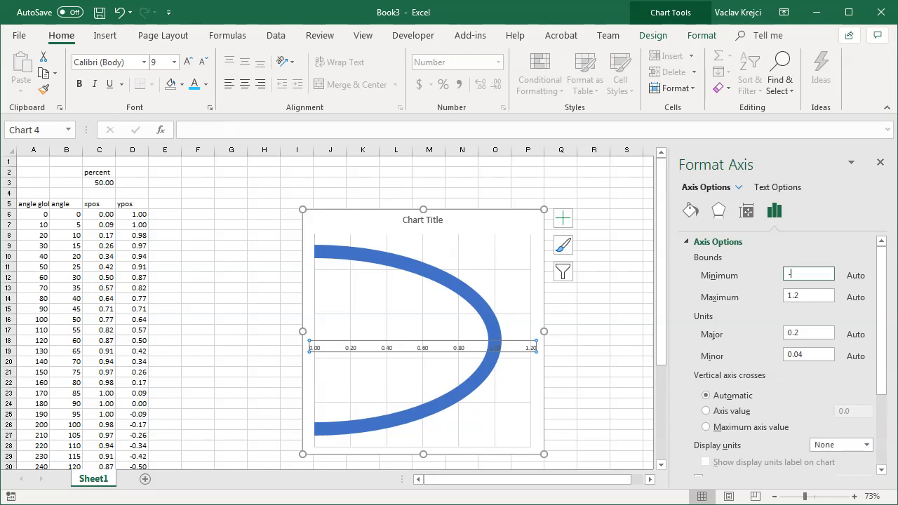
pyautogui.write('-1.2')
pyautogui.press('Return')
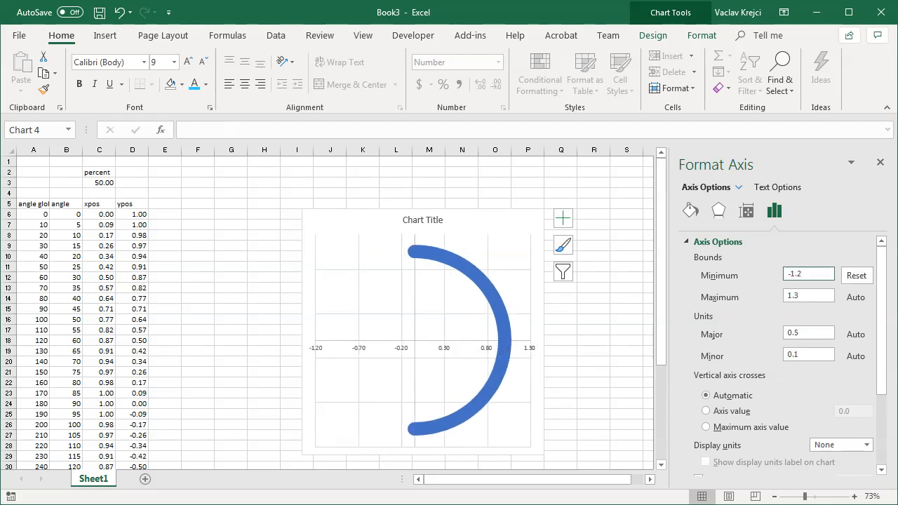
pyautogui.click(807, 296)
pyautogui.write('1.2')
pyautogui.press('Return')
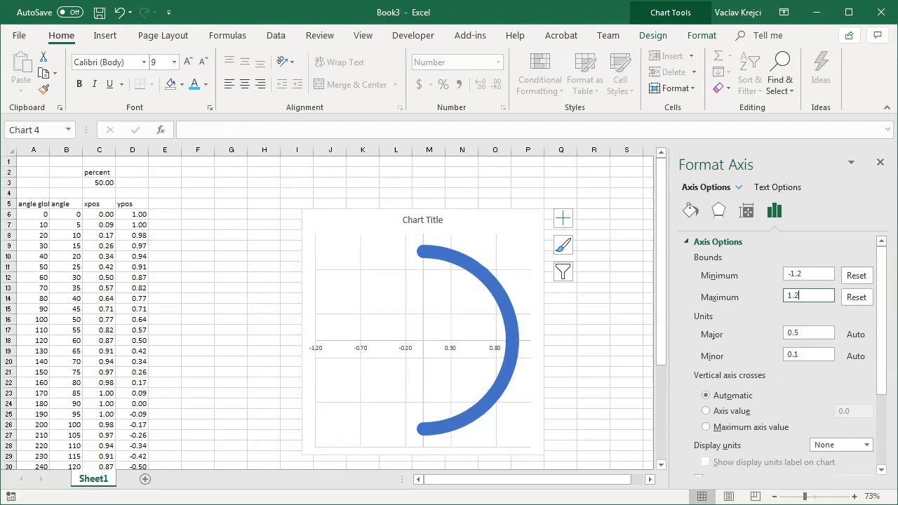
pyautogui.scroll(-5, 839, 425)
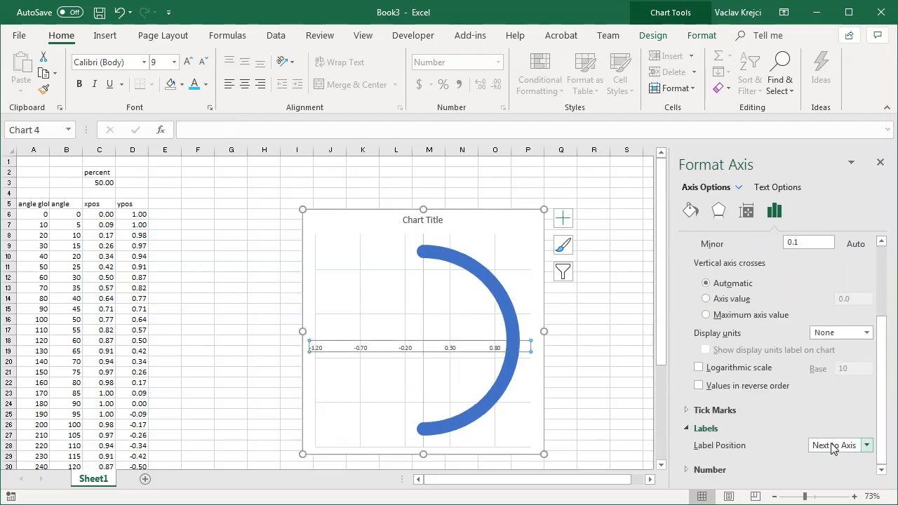
# - Set the horizontal axis label position to None
pyautogui.click(866, 445)
pyautogui.click(835, 497)
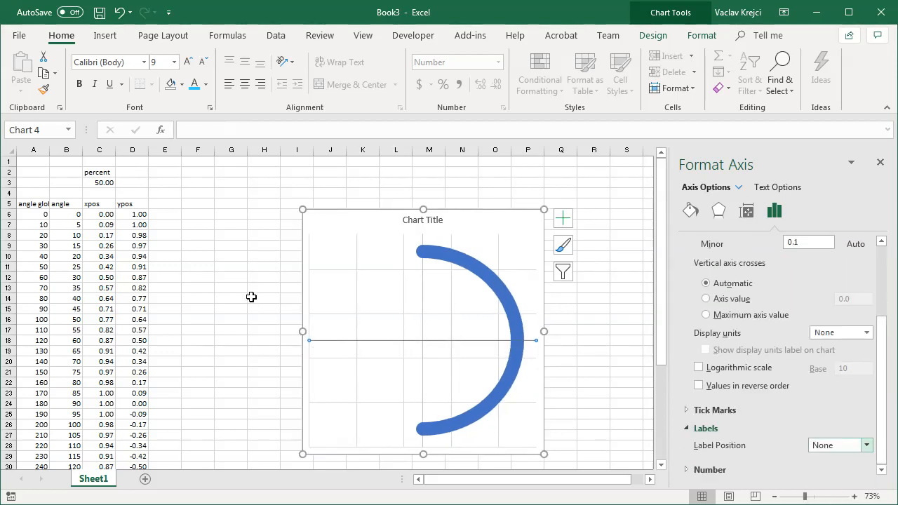
# - Test the arc by setting the percent value in C3 to 20, 10, 80 and 100 in turn
pyautogui.click(99, 186)
pyautogui.write('20')
pyautogui.press('Return')
pyautogui.press('Up')
pyautogui.write('10')
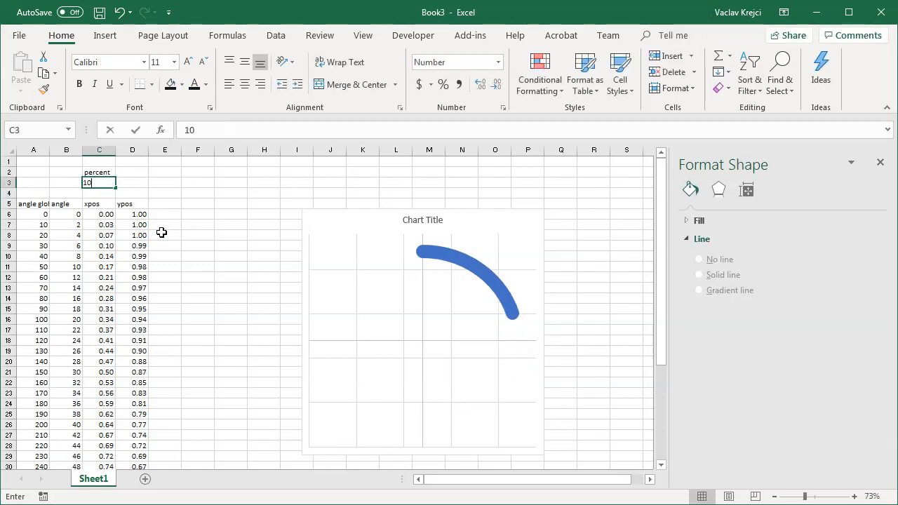
pyautogui.press('Return')
pyautogui.press('Up')
pyautogui.write('80')
pyautogui.press('Return')
pyautogui.press('Up')
pyautogui.write('1')
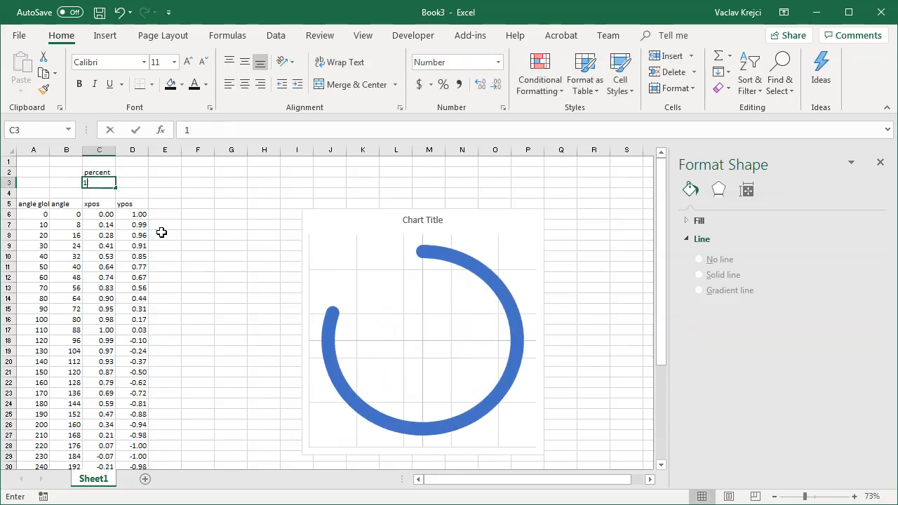
pyautogui.press('Return')
pyautogui.press('Up')
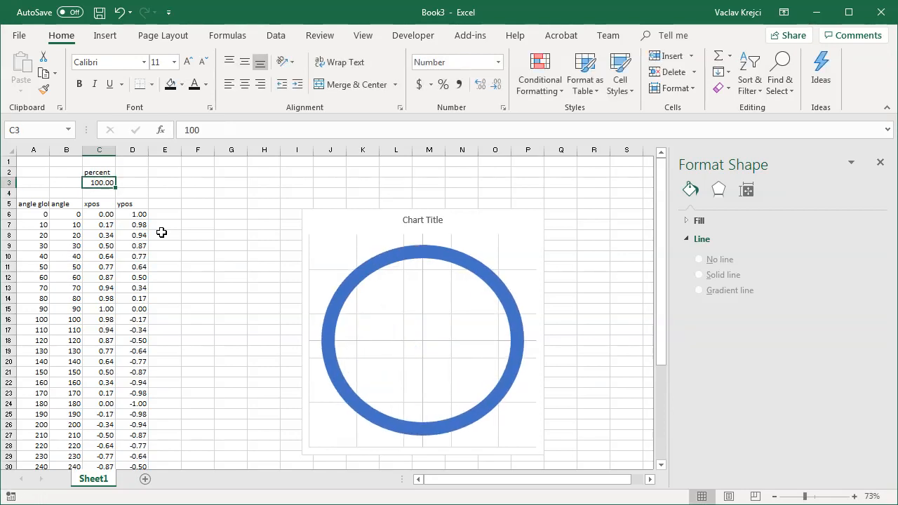
# - Set the percent value in C3 to 75
pyautogui.write('75')
pyautogui.press('Return')
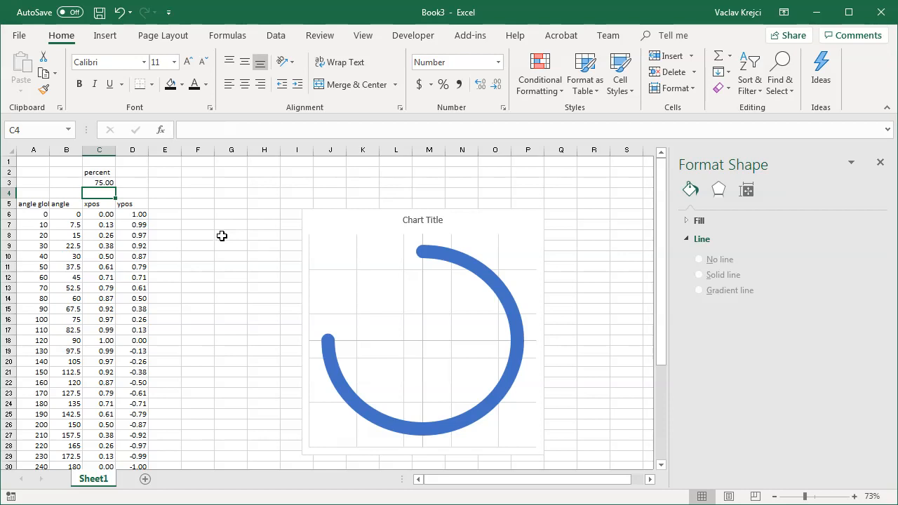
# - Add a scale parameter beside the percent cell, with the label "scale" in D2 and the value 0.5 in D3
pyautogui.click(106, 216)
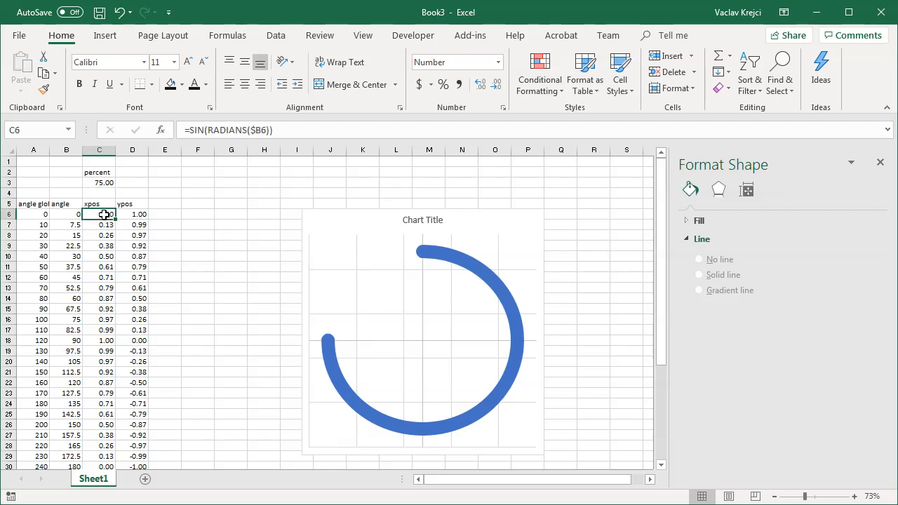
pyautogui.click(129, 214)
pyautogui.click(103, 215)
pyautogui.click(132, 173)
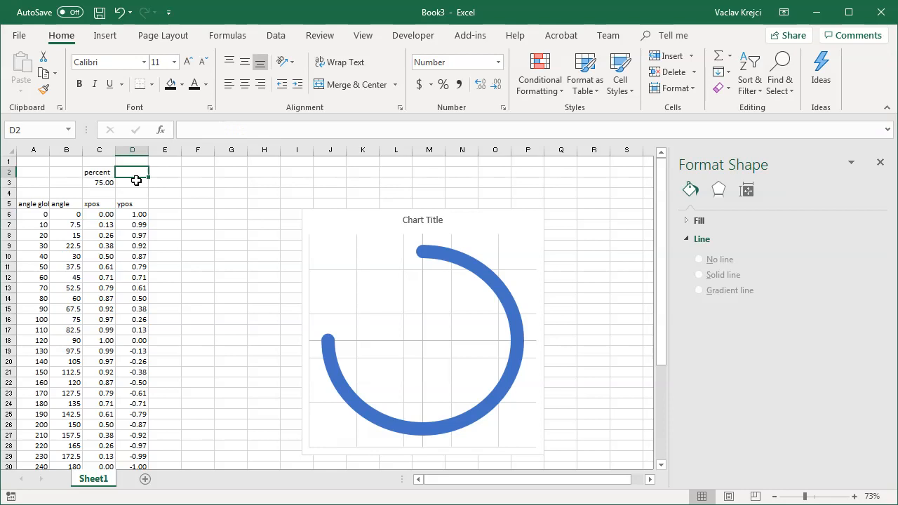
pyautogui.write('scale')
pyautogui.press('Return')
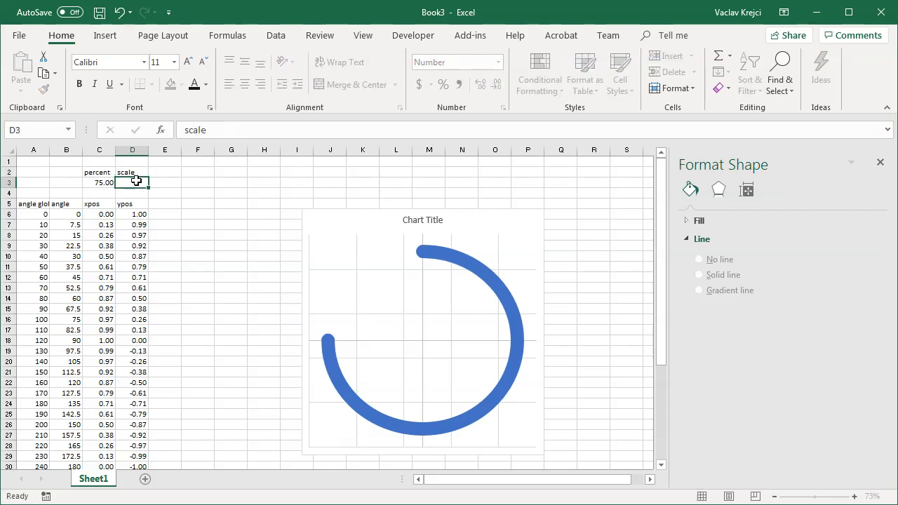
pyautogui.write('0.5')
pyautogui.press('Return')
# - Multiply the xpos formula in C6 by the row-locked scale cell, giving =SIN(RADIANS($B6)) * D$3
pyautogui.click(104, 216)
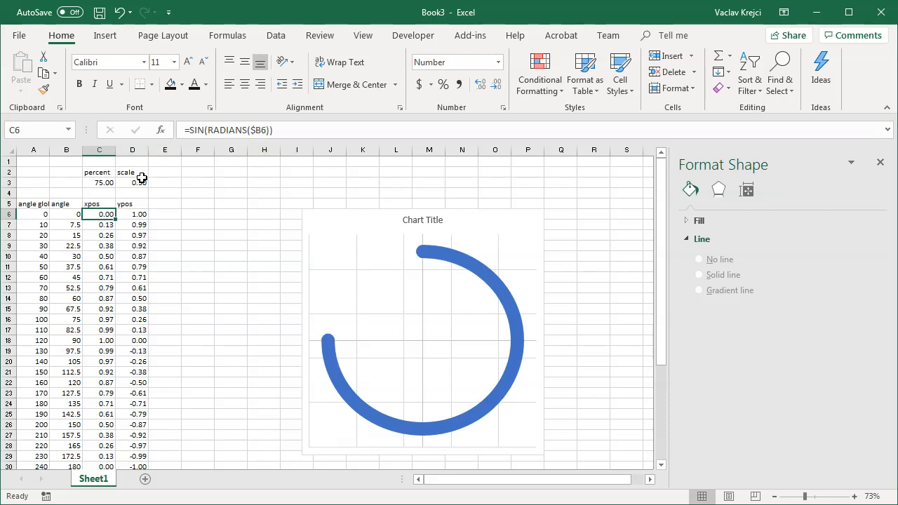
pyautogui.click(275, 130)
pyautogui.write('*')
pyautogui.click(141, 184)
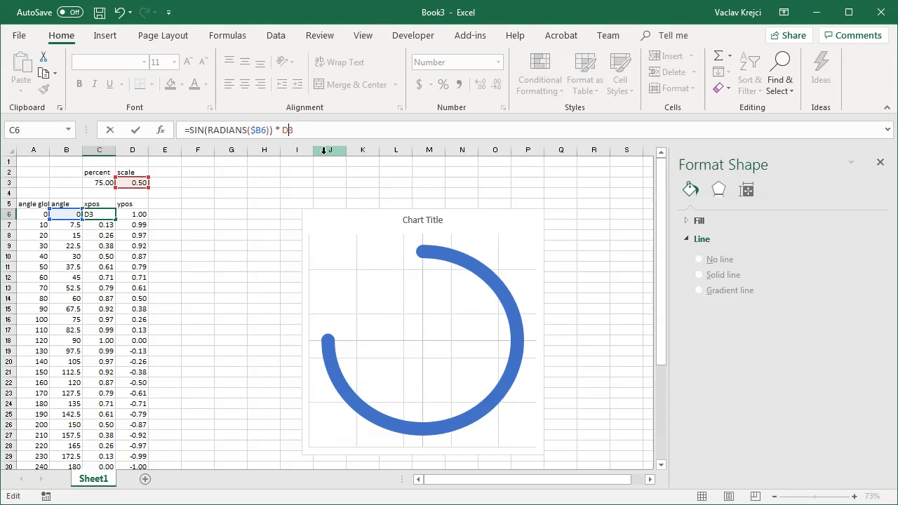
pyautogui.write('4')
pyautogui.press('BackSpace')
pyautogui.write('$')
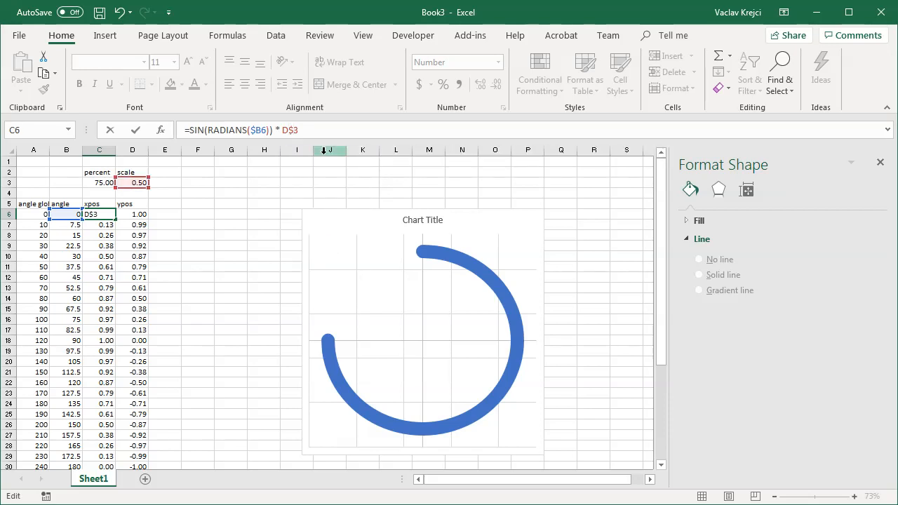
pyautogui.press('Return')
# - Copy the scale multiplier from C6 into the ypos formula in D6, giving =COS(RADIANS($B6))* D$3
pyautogui.press('Up')
pyautogui.press('Right')
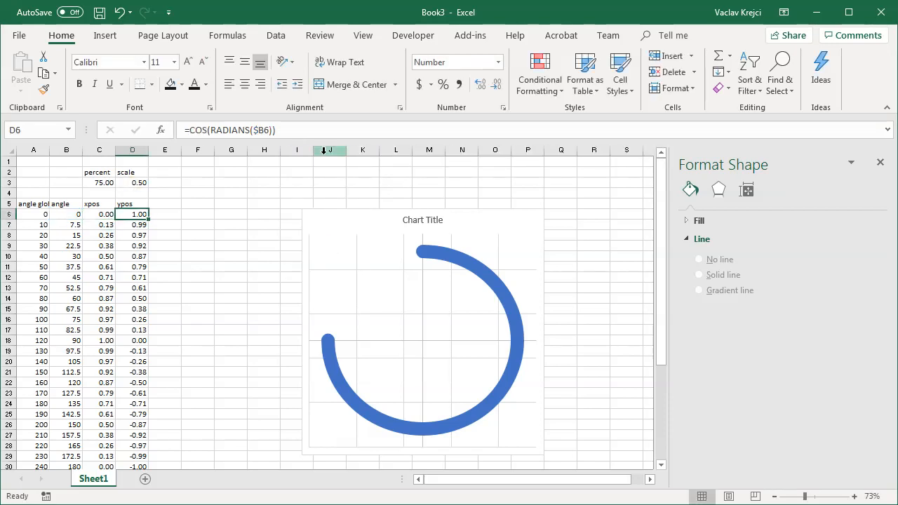
pyautogui.press('Left')
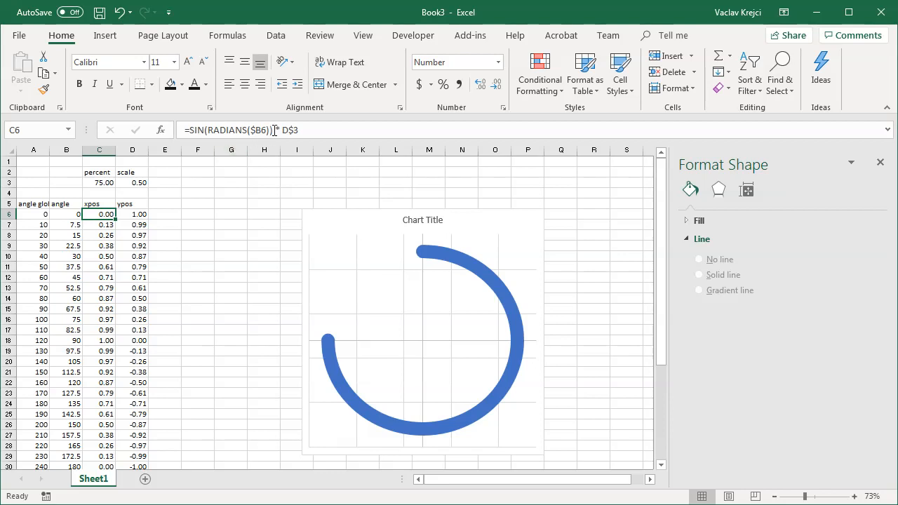
pyautogui.click(274, 131)
pyautogui.press('Escape')
pyautogui.press('Right')
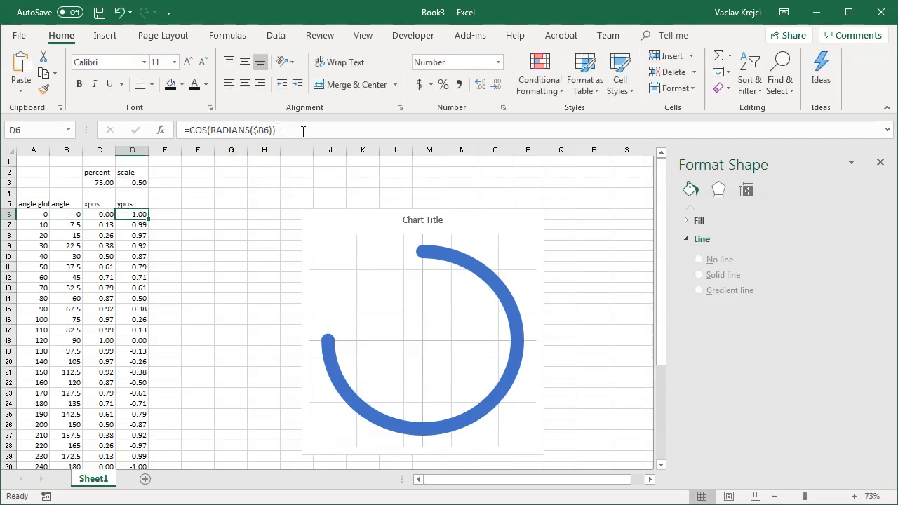
pyautogui.click(303, 131)
pyautogui.hotkey('ctrl', 'v')
pyautogui.press('Return')
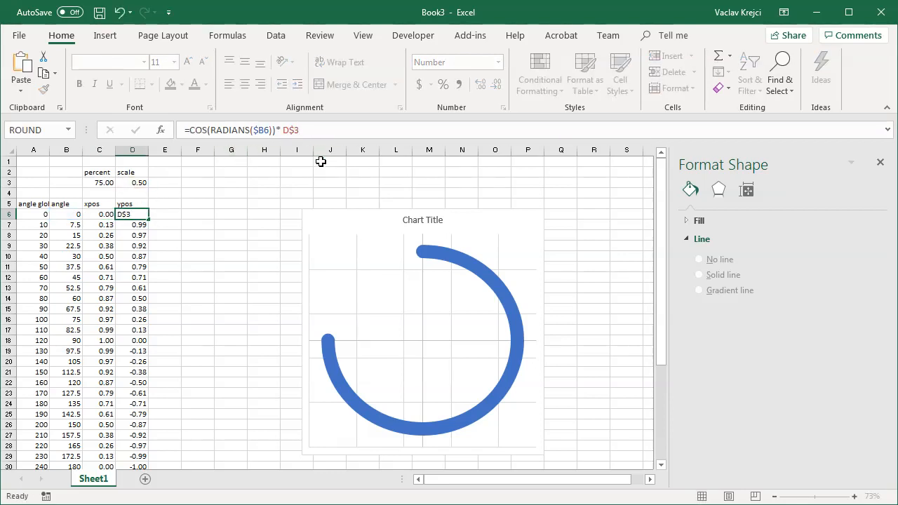
# - Fill the scaled xpos and ypos formulas from C6:D6 down through row 42
pyautogui.moveTo(99, 214); pyautogui.dragTo(126, 214)
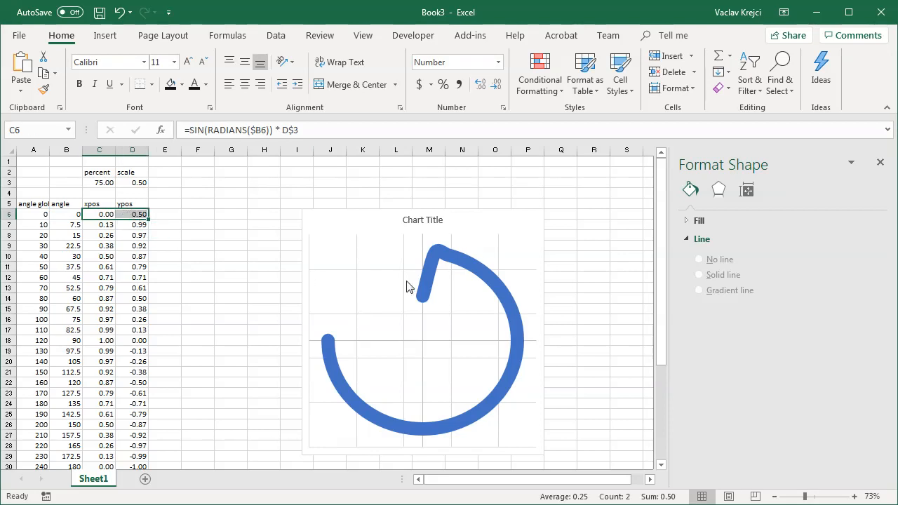
pyautogui.moveTo(425, 303)
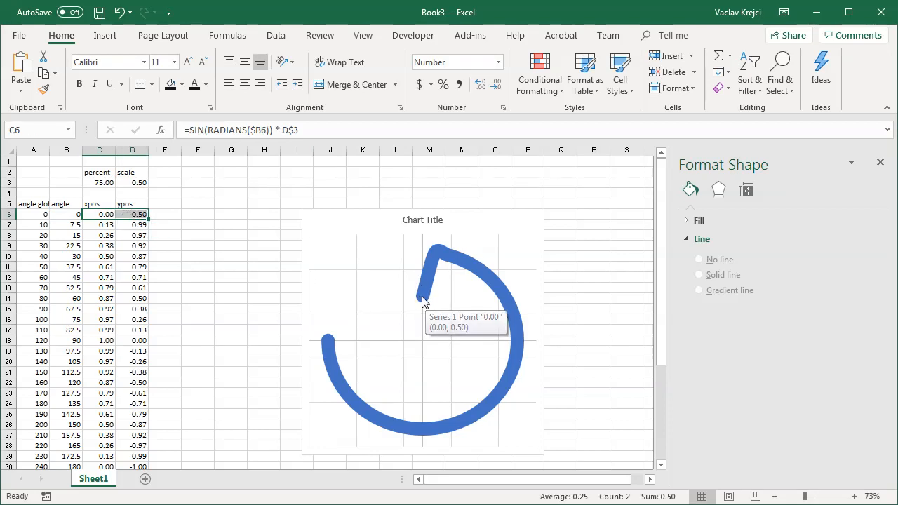
pyautogui.moveTo(161, 234)
pyautogui.moveTo(149, 219); pyautogui.dragTo(153, 456)
pyautogui.scroll(5, 449, 204)
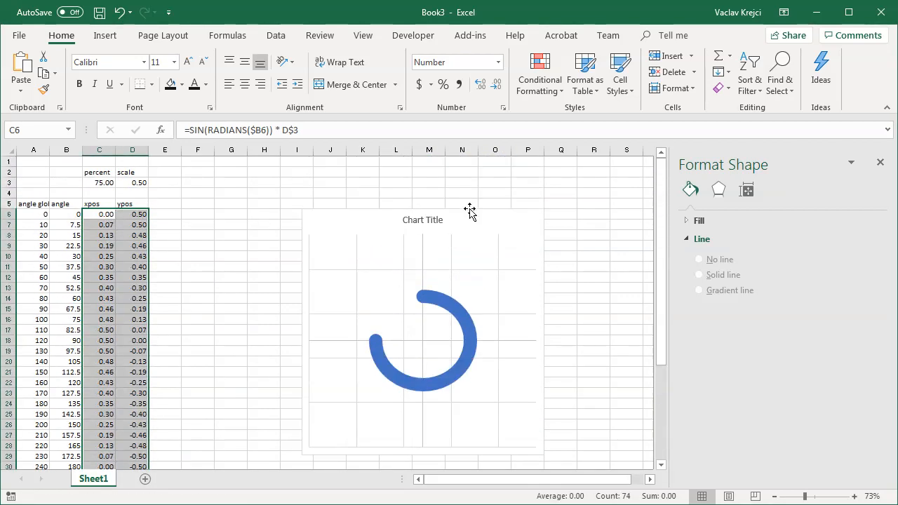
# - Test the arc's radius by setting the scale value in D3 to 0.8, 1.2 and 0.8 in turn
pyautogui.click(140, 184)
pyautogui.write('0.8')
pyautogui.press('Return')
pyautogui.press('Up')
pyautogui.write('1.2')
pyautogui.press('Return')
pyautogui.press('Up')
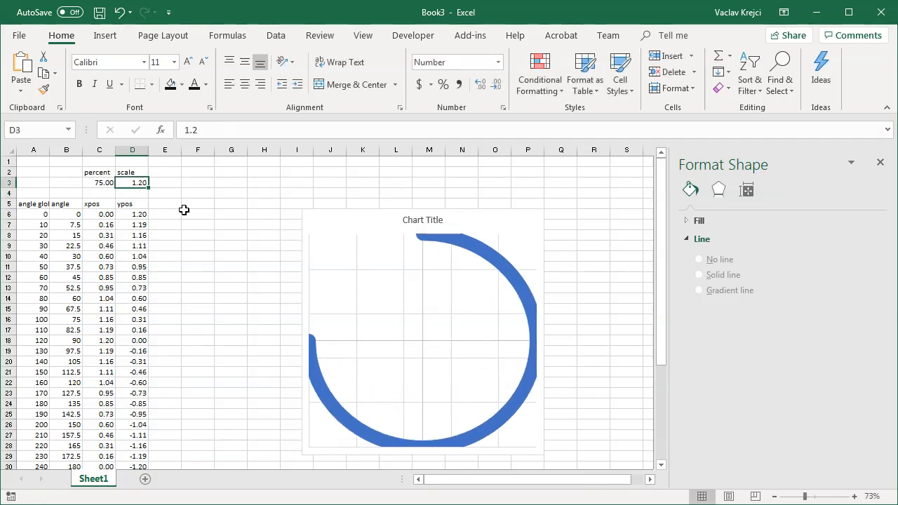
pyautogui.write('0.8')
pyautogui.press('Return')
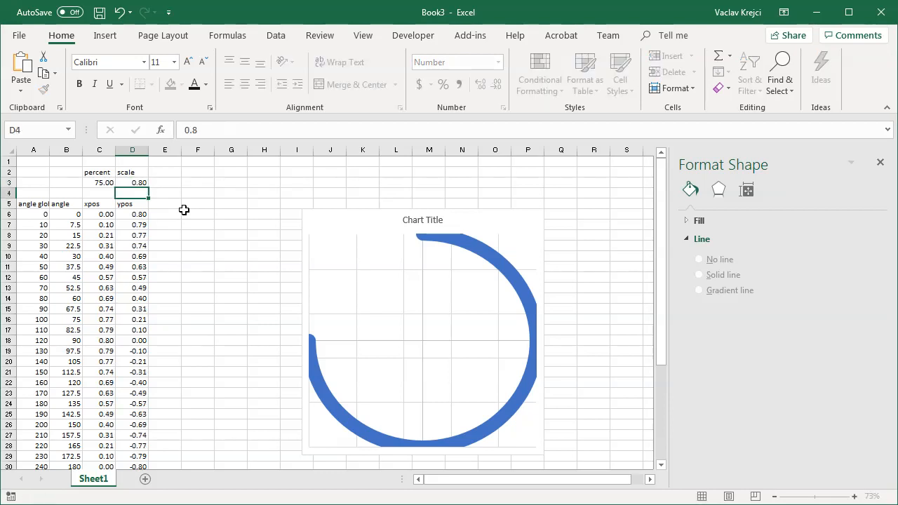
# - Set the scale value in D3 to 1
pyautogui.press('Up')
pyautogui.write('1')
pyautogui.press('Return')
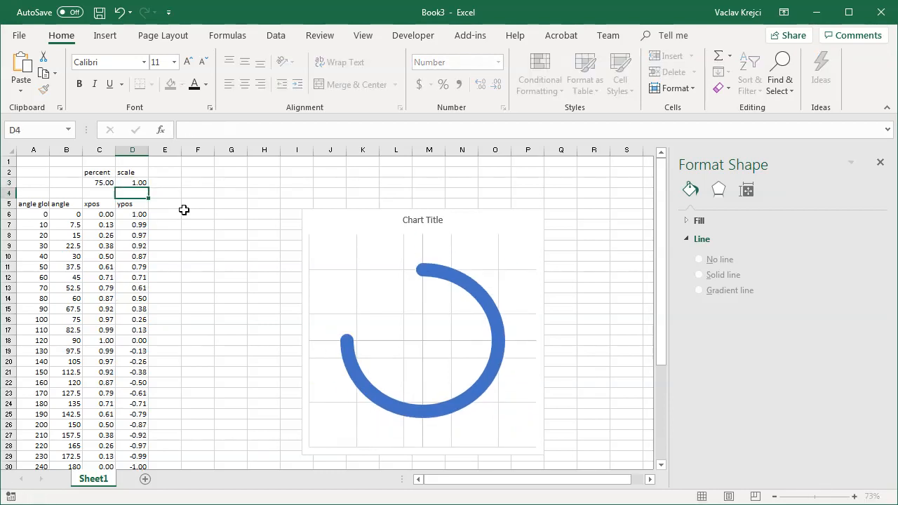
pyautogui.press('Up')
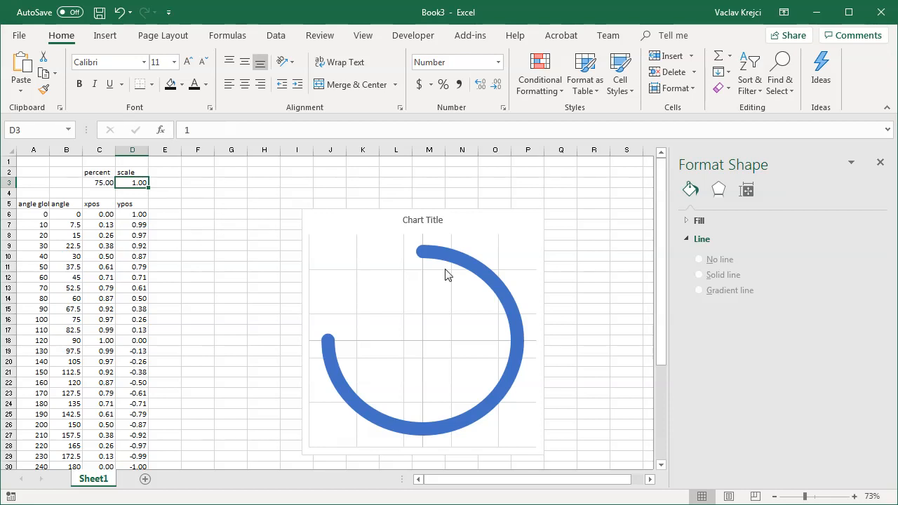
# - Narrow column E as a spacer and paste a copy of columns B:D into columns F:H
pyautogui.moveTo(181, 151); pyautogui.dragTo(158, 151)
pyautogui.moveTo(66, 150); pyautogui.dragTo(130, 151)
pyautogui.hotkey('ctrl', 'c')
pyautogui.click(167, 149)
pyautogui.moveTo(66, 150); pyautogui.dragTo(136, 150)
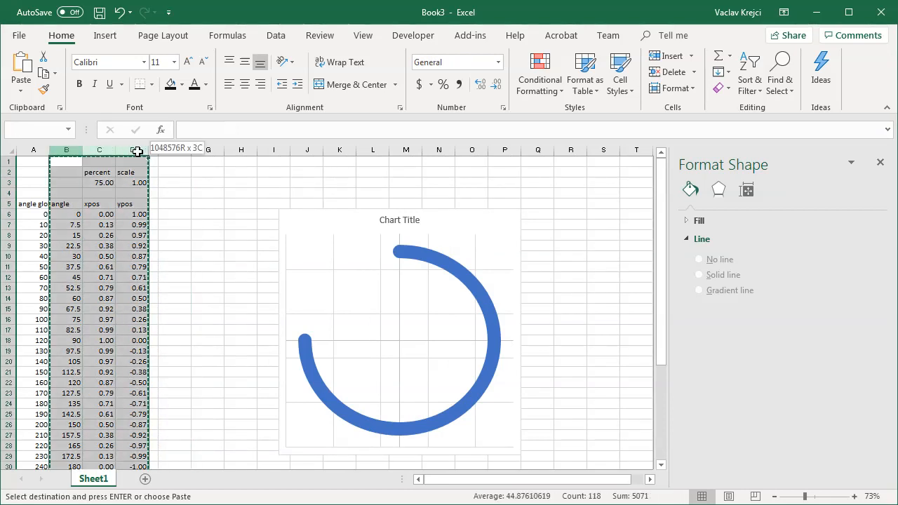
pyautogui.click(171, 150)
pyautogui.hotkey('ctrl', 'v')
# - Move the chart away from the copied columns and name its existing data series FIRST
pyautogui.moveTo(365, 235); pyautogui.dragTo(457, 192)
pyautogui.rightClick(457, 191)
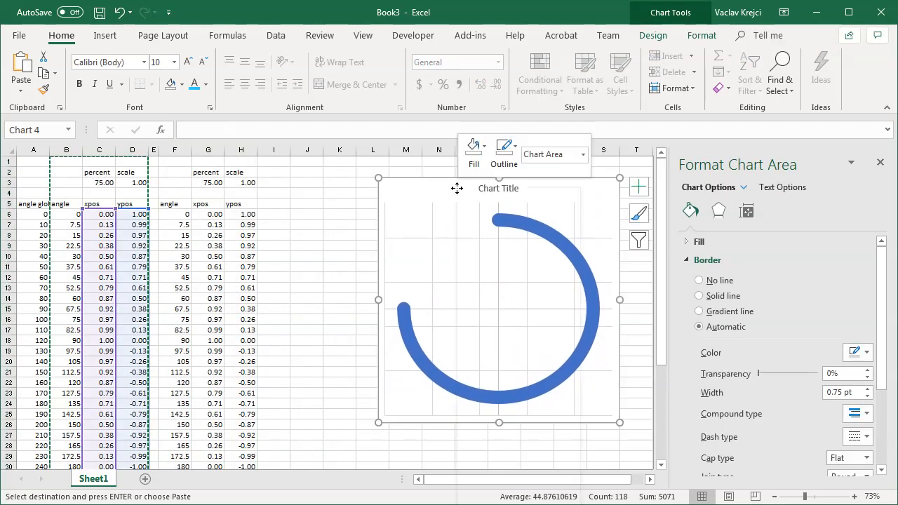
pyautogui.click(536, 367)
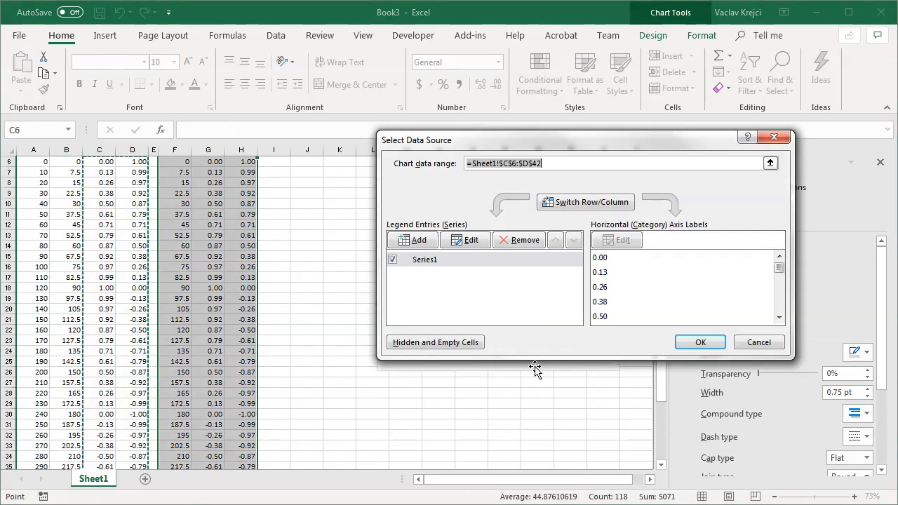
pyautogui.moveTo(488, 154); pyautogui.dragTo(491, 242)
pyautogui.click(432, 351)
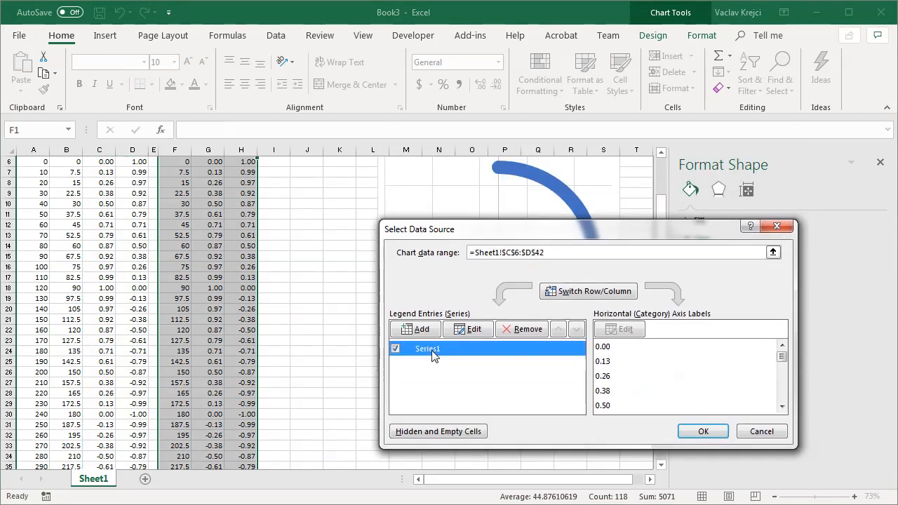
pyautogui.click(477, 331)
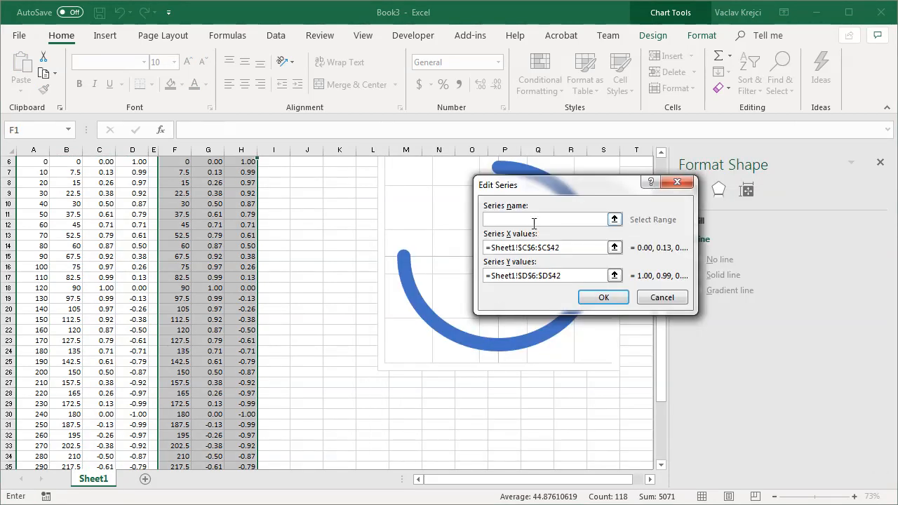
pyautogui.write('FIRST')
pyautogui.click(605, 297)
# - Add a chart series named SECOND with X values G6:G42 and Y values H6:H42
pyautogui.click(463, 331)
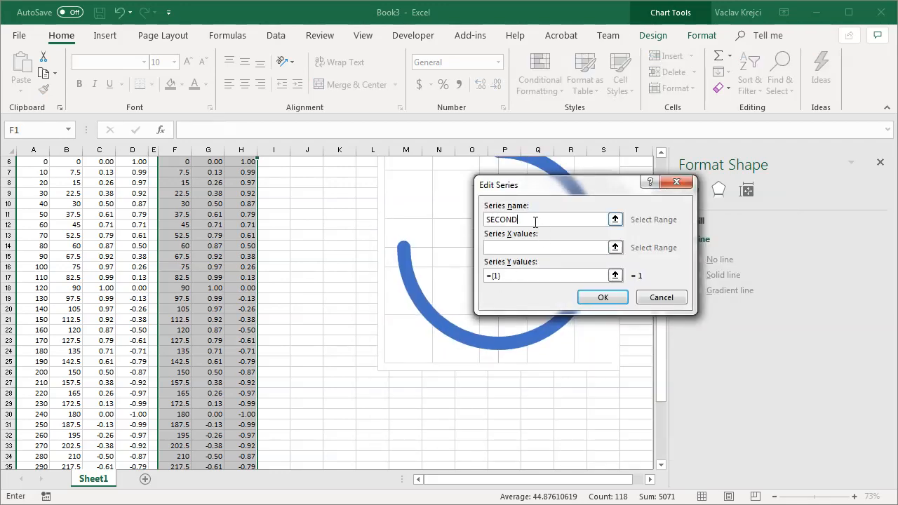
pyautogui.click(615, 247)
pyautogui.scroll(2, 277, 273)
pyautogui.moveTo(211, 215); pyautogui.dragTo(215, 458)
pyautogui.click(680, 208)
pyautogui.click(612, 279)
pyautogui.scroll(5, 273, 229)
pyautogui.moveTo(249, 214); pyautogui.dragTo(249, 498)
pyautogui.click(680, 208)
pyautogui.click(598, 298)
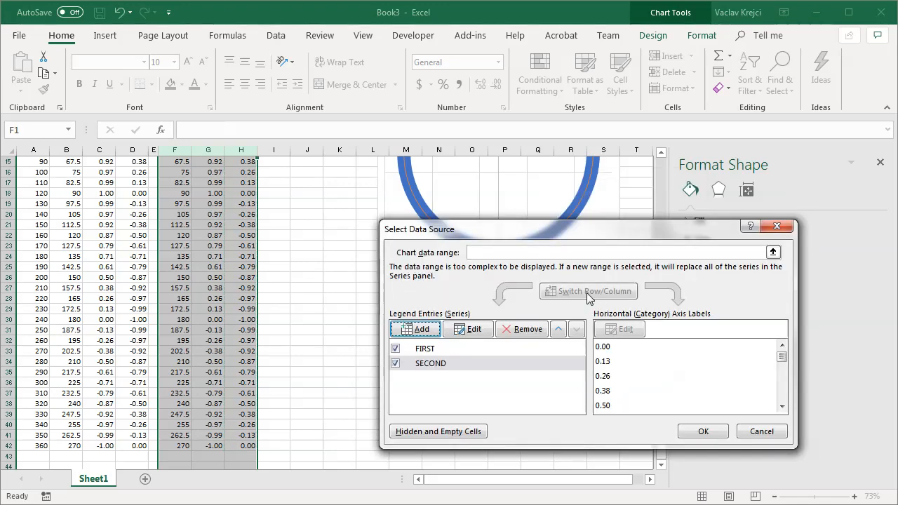
pyautogui.click(703, 428)
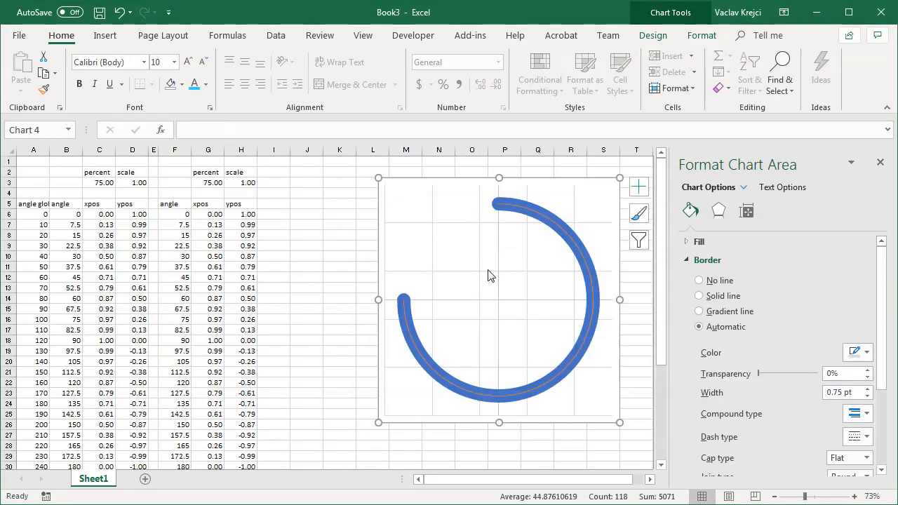
# - Set the second ring's scale value in H3 to 0.8
pyautogui.click(248, 180)
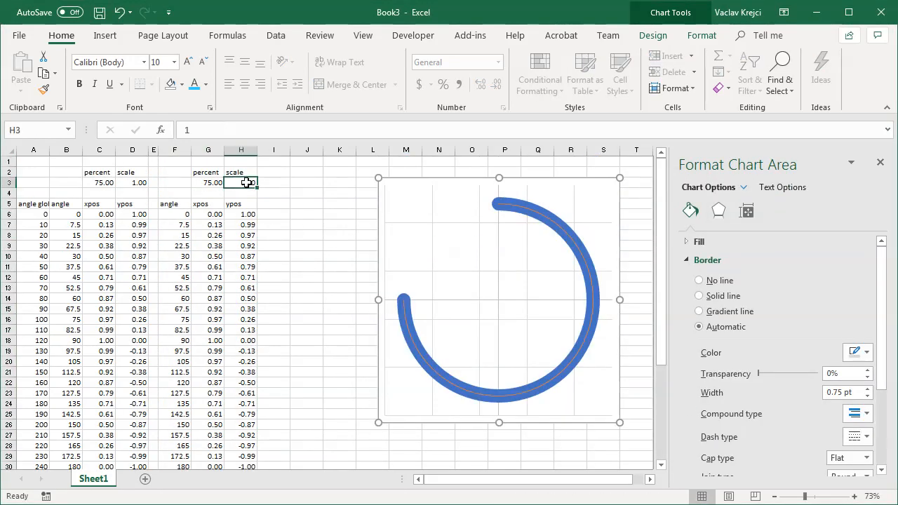
pyautogui.write('0.8')
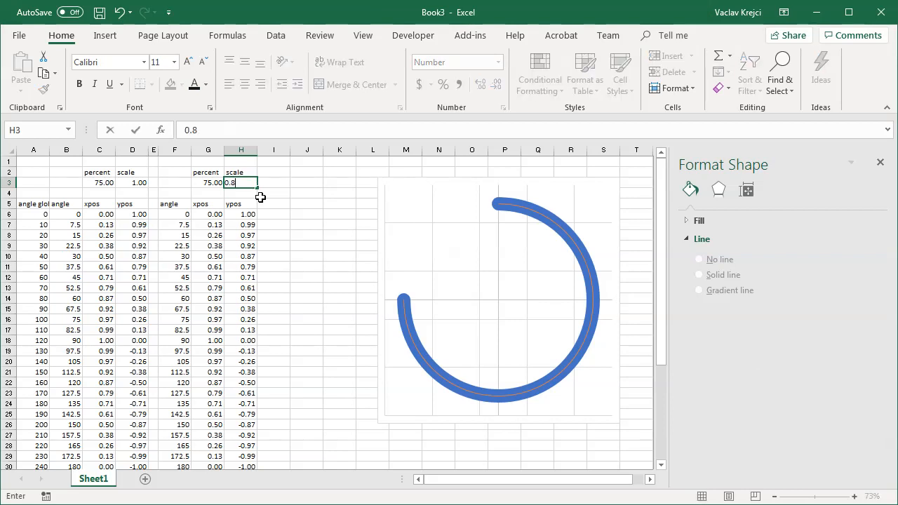
pyautogui.press('Return')
# - Set the line width of the SECOND series to 20 pt
pyautogui.click(511, 226)
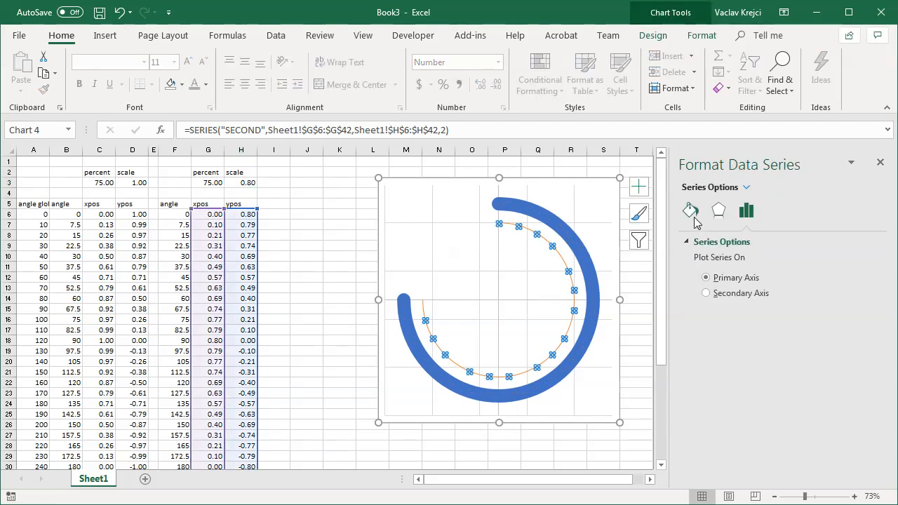
pyautogui.click(691, 214)
pyautogui.click(844, 393)
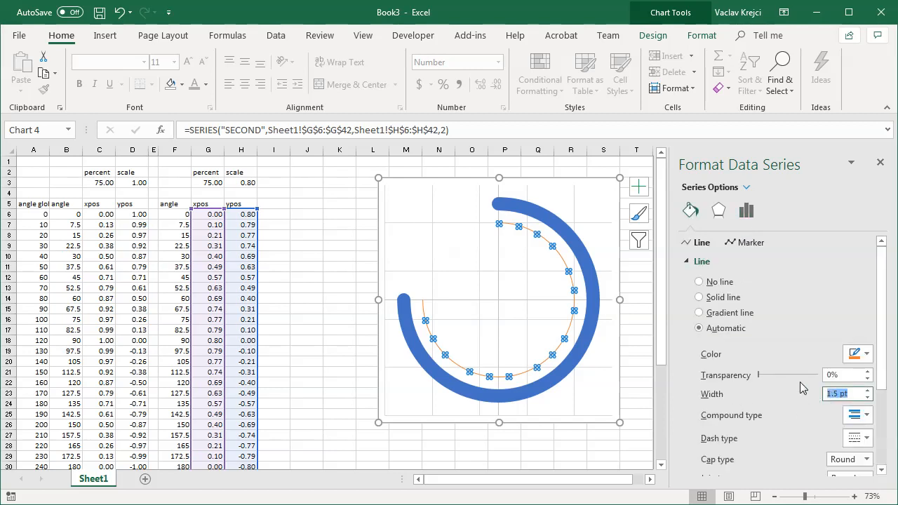
pyautogui.write('20')
pyautogui.press('Return')
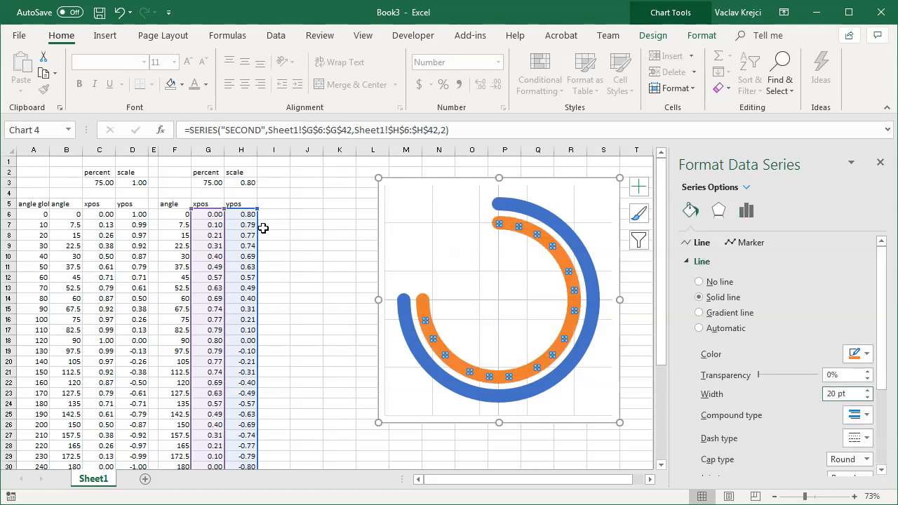
# - Set the second ring's percent value in G3 to 50
pyautogui.click(208, 184)
pyautogui.write('50')
pyautogui.press('Return')
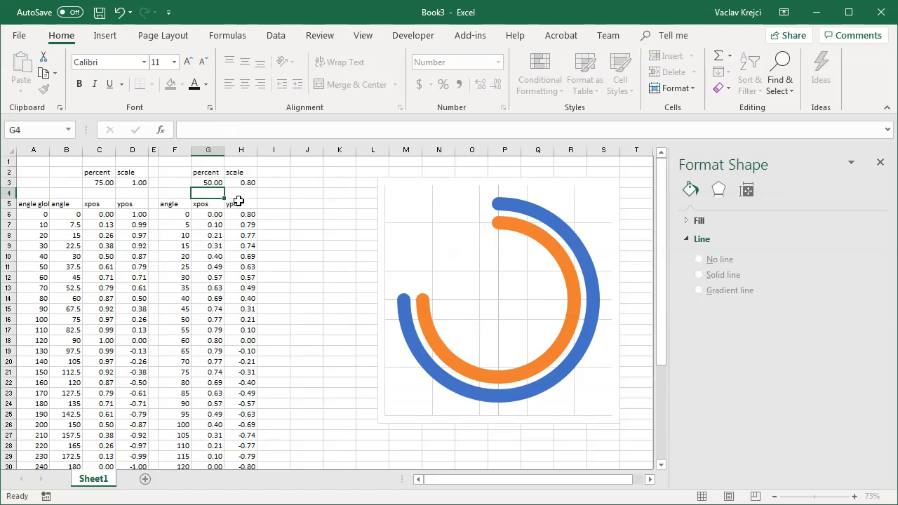
pyautogui.click(210, 181)
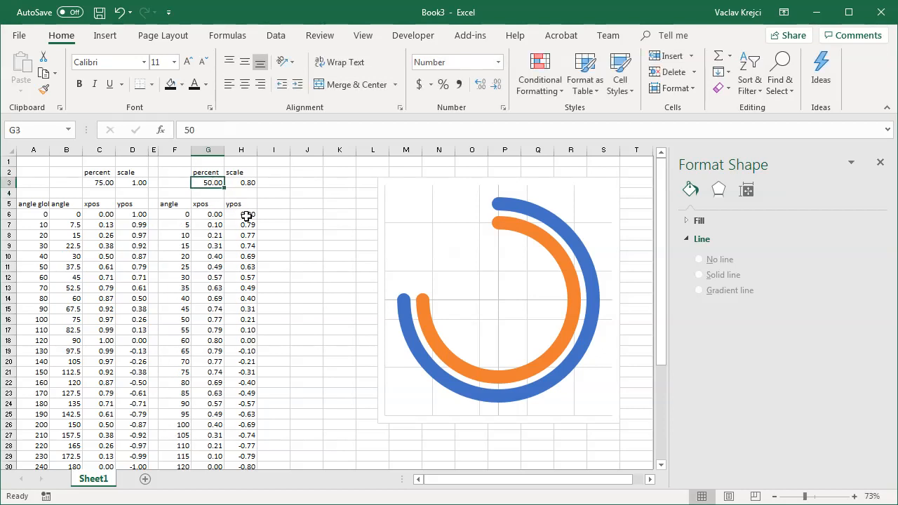
# - Remove the absolute column marker from the B6 reference in the second ring's formulas in G6 and H6
pyautogui.click(211, 214)
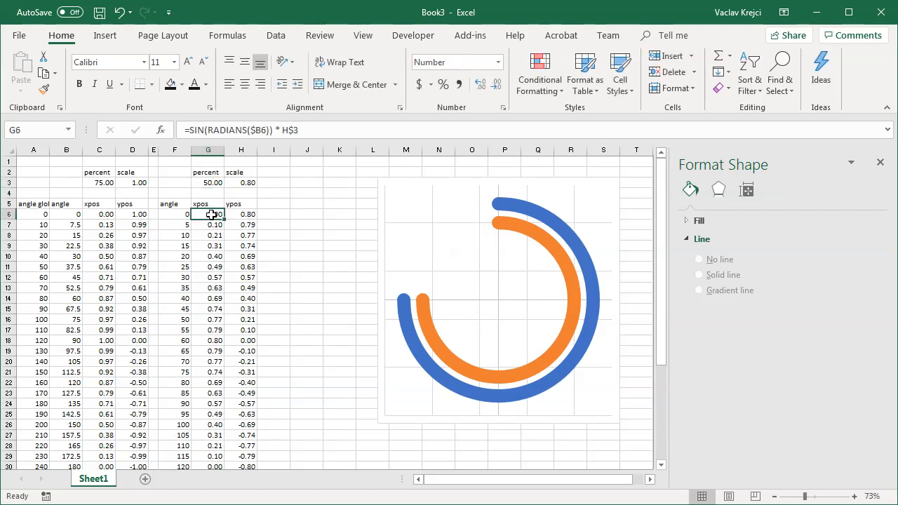
pyautogui.click(224, 131)
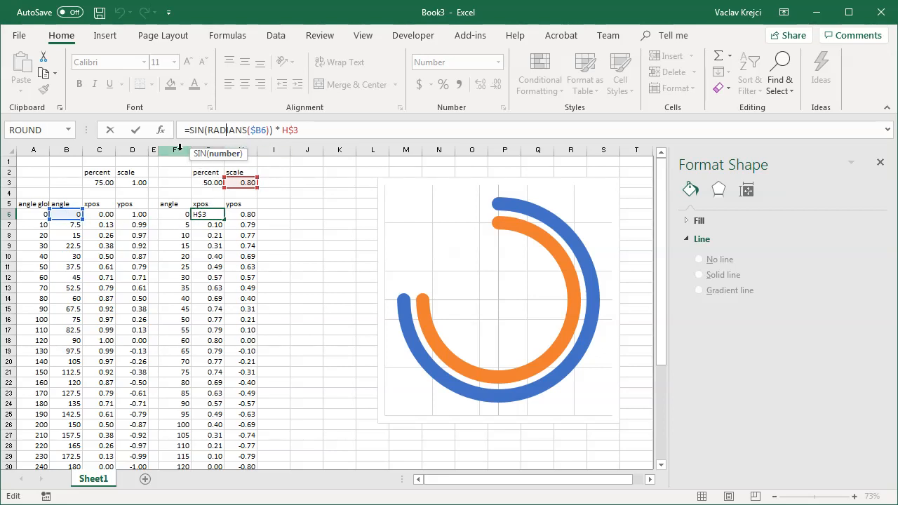
pyautogui.click(253, 129)
pyautogui.press('Delete')
pyautogui.press('Return')
pyautogui.press('Up')
pyautogui.press('Right')
pyautogui.click(252, 130)
pyautogui.press('Return')
# - Fill the edited xpos and ypos formulas in G6:H6 down to row 42
pyautogui.moveTo(213, 215); pyautogui.dragTo(257, 456)
pyautogui.click(261, 218)
pyautogui.scroll(5, 337, 358)
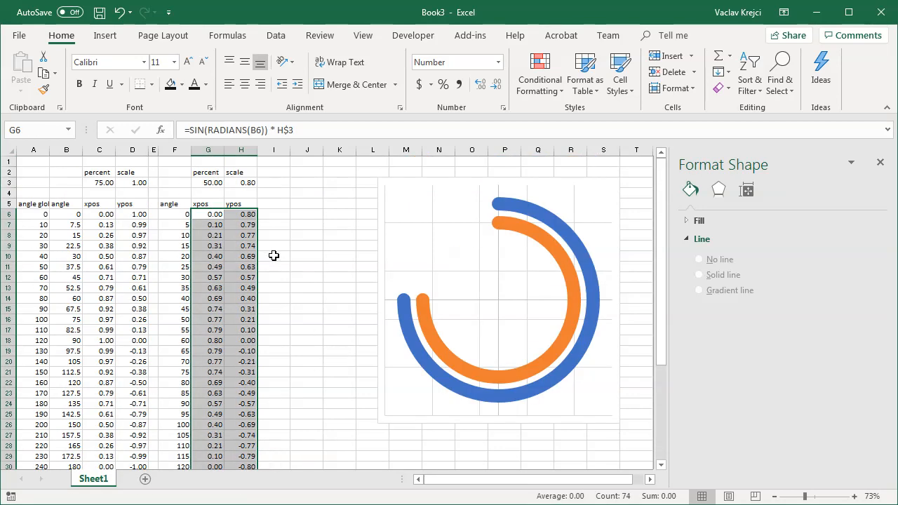
# - Check the angle formula in F6 and change the xpos formula in G6 to =SIN(RADIANS(F6)) * H$3
pyautogui.click(176, 219)
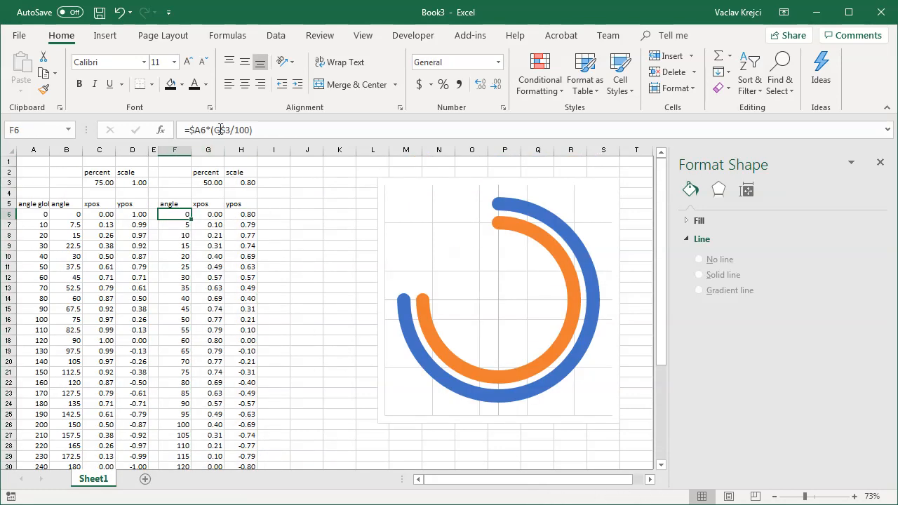
pyautogui.click(223, 130)
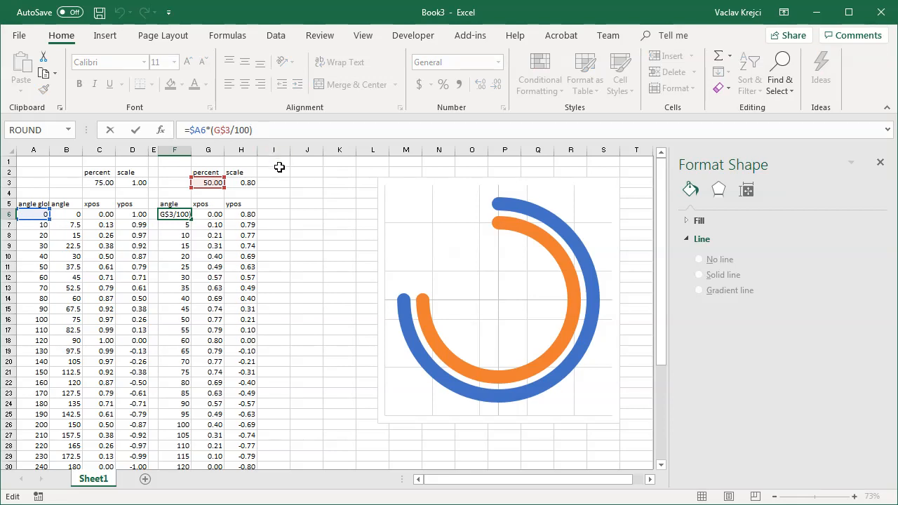
pyautogui.click(207, 214)
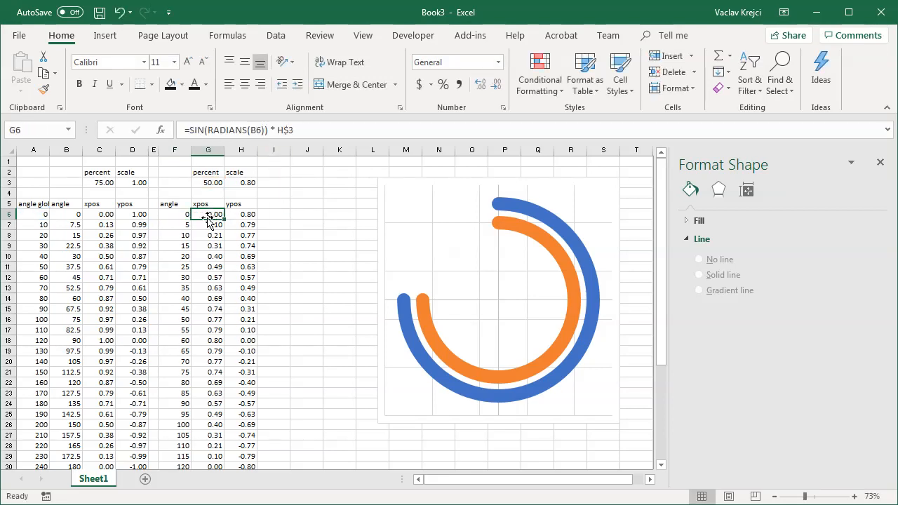
pyautogui.click(248, 130)
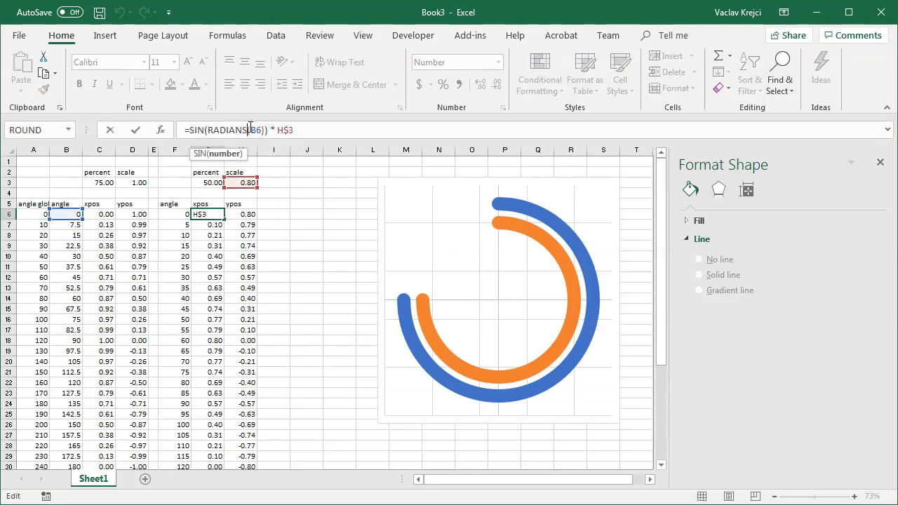
pyautogui.click(98, 225)
pyautogui.click(177, 224)
pyautogui.click(176, 214)
pyautogui.press('Return')
# - Change the ypos formula in H6 to =COS(RADIANS(F6))* H$3 and fill G6:H6 down to row 42
pyautogui.click(242, 214)
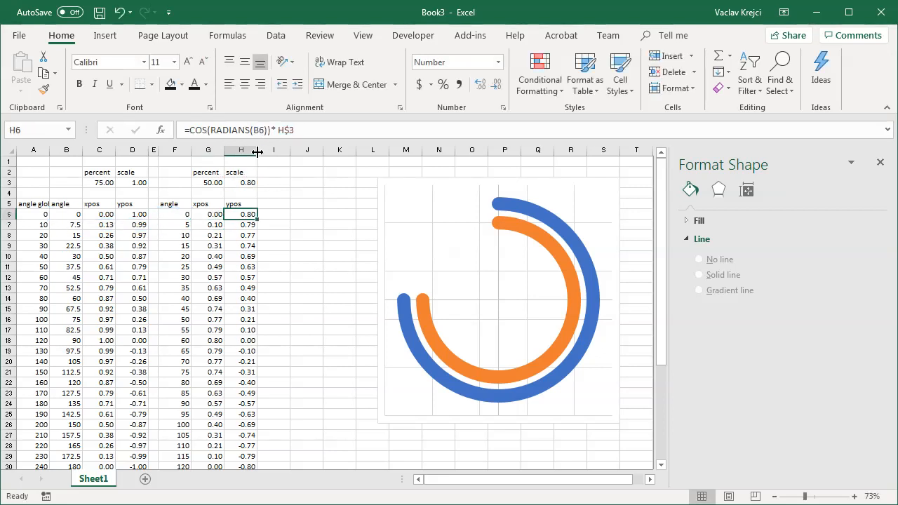
pyautogui.click(253, 130)
pyautogui.click(177, 214)
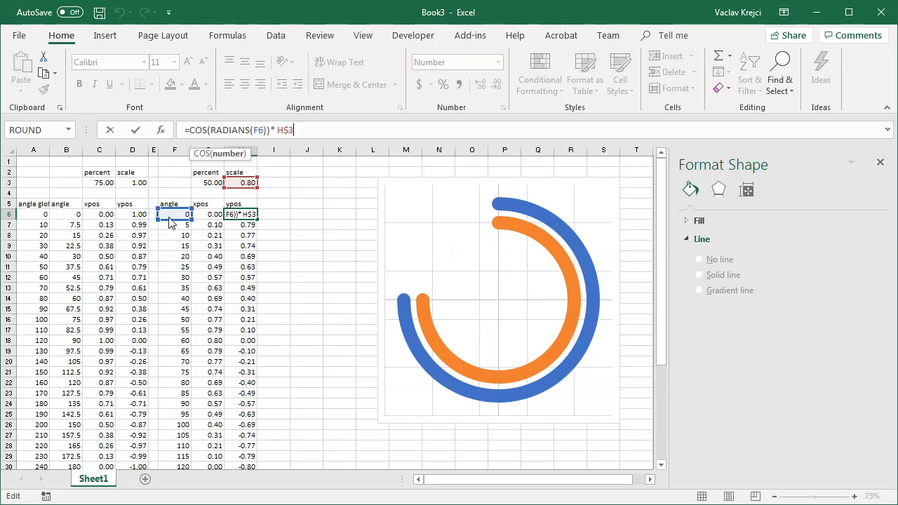
pyautogui.press('Return')
pyautogui.moveTo(205, 214); pyautogui.dragTo(257, 447)
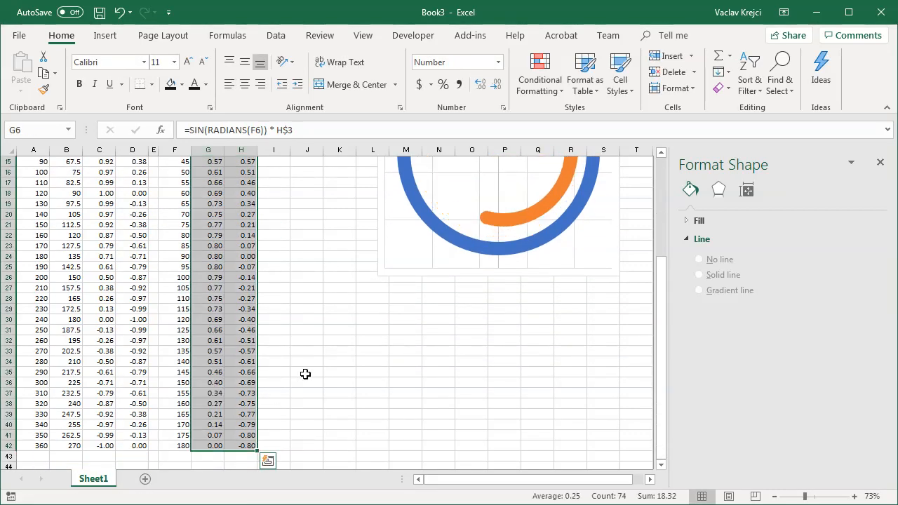
pyautogui.scroll(5, 333, 347)
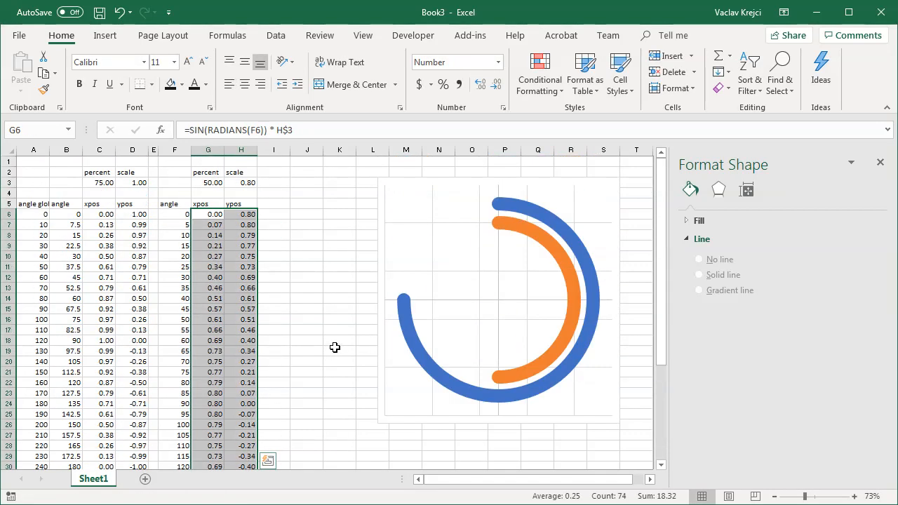
# - Test the second ring with percent values of 40 and 75 in G3
pyautogui.click(205, 182)
pyautogui.write('40')
pyautogui.press('Return')
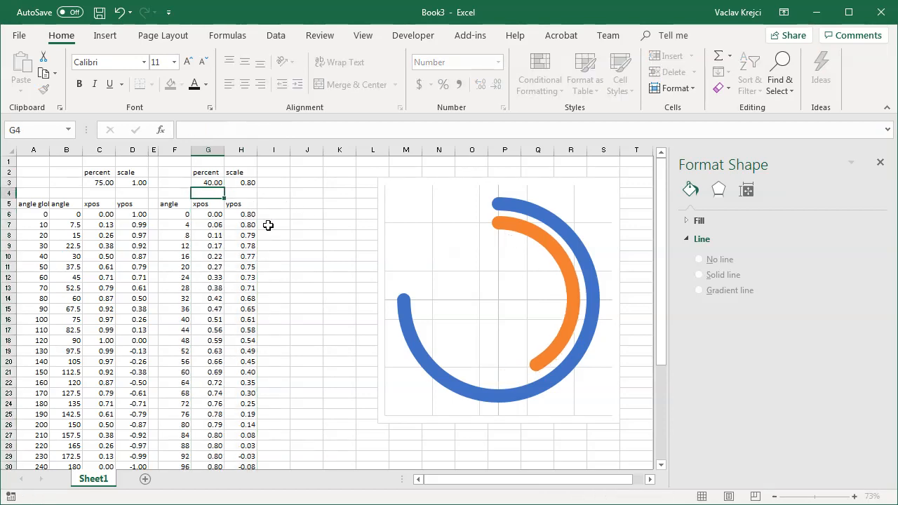
pyautogui.press('Up')
pyautogui.write('75')
pyautogui.press('Return')
# - Set the second ring's percent value in G3 to 60
pyautogui.press('Up')
pyautogui.write('60')
pyautogui.press('Return')
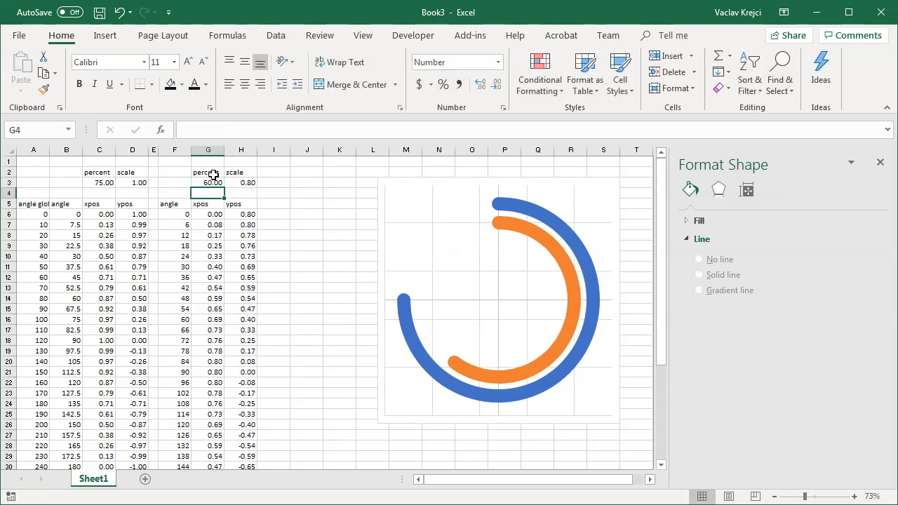
# - Copy columns F:H into J:L beyond a narrowed column I, and move the chart clear of the copied cells
pyautogui.moveTo(174, 150); pyautogui.dragTo(268, 150)
pyautogui.hotkey('ctrl', 'c')
pyautogui.click(284, 150)
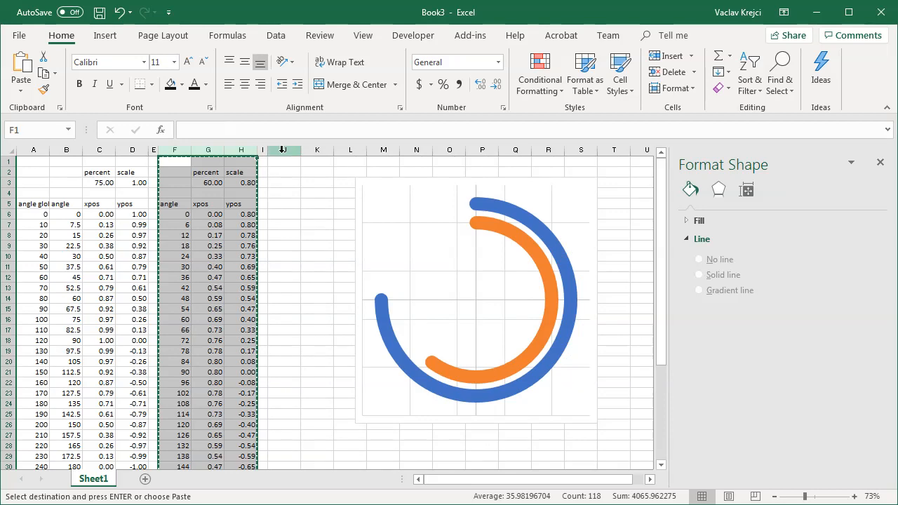
pyautogui.hotkey('ctrl', 'v')
pyautogui.moveTo(413, 182); pyautogui.dragTo(459, 184)
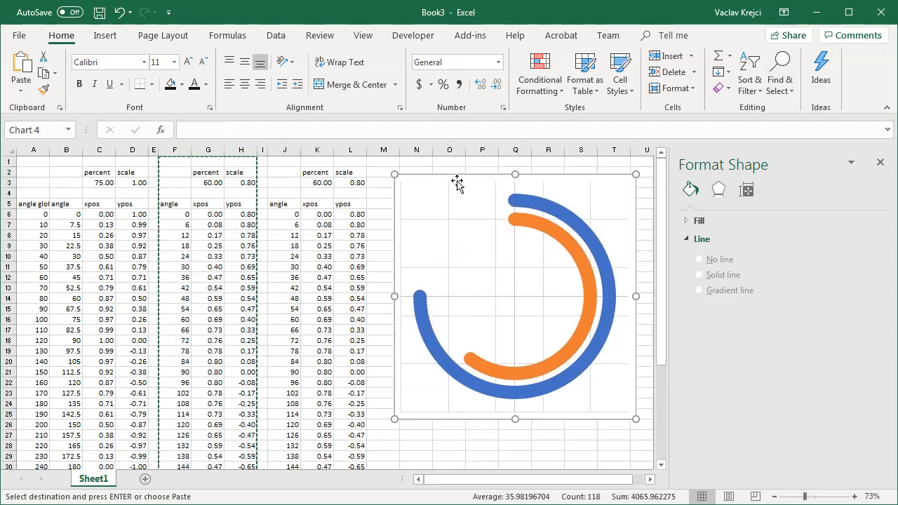
# - Start a new chart series named THIRD with X values K6:K42
pyautogui.rightClick(459, 184)
pyautogui.click(519, 272)
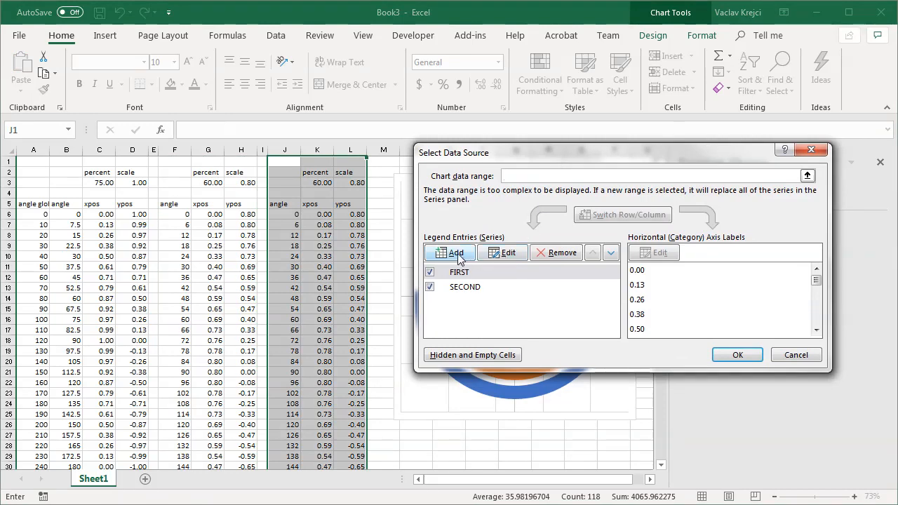
pyautogui.click(455, 252)
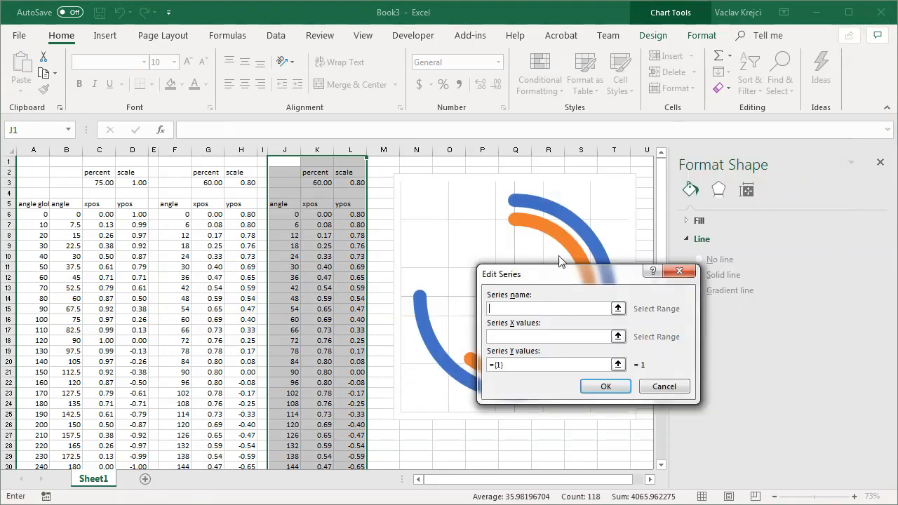
pyautogui.write('T')
pyautogui.click(617, 336)
pyautogui.moveTo(327, 215); pyautogui.dragTo(320, 448)
pyautogui.click(683, 299)
# - Set the THIRD series' Y values to L6:L42 and accept the chart's data source
pyautogui.click(617, 369)
pyautogui.scroll(5, 421, 280)
pyautogui.moveTo(353, 214); pyautogui.dragTo(360, 456)
pyautogui.click(683, 298)
pyautogui.click(607, 390)
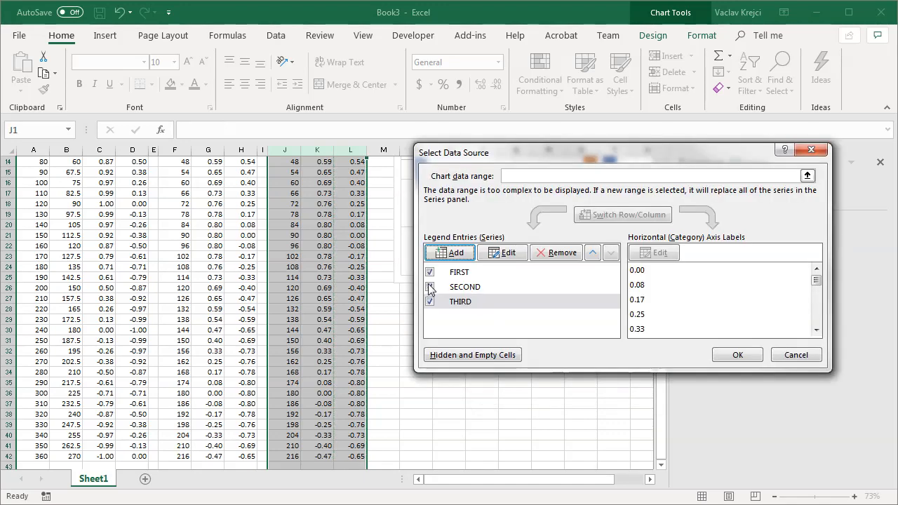
pyautogui.click(430, 287)
pyautogui.click(729, 360)
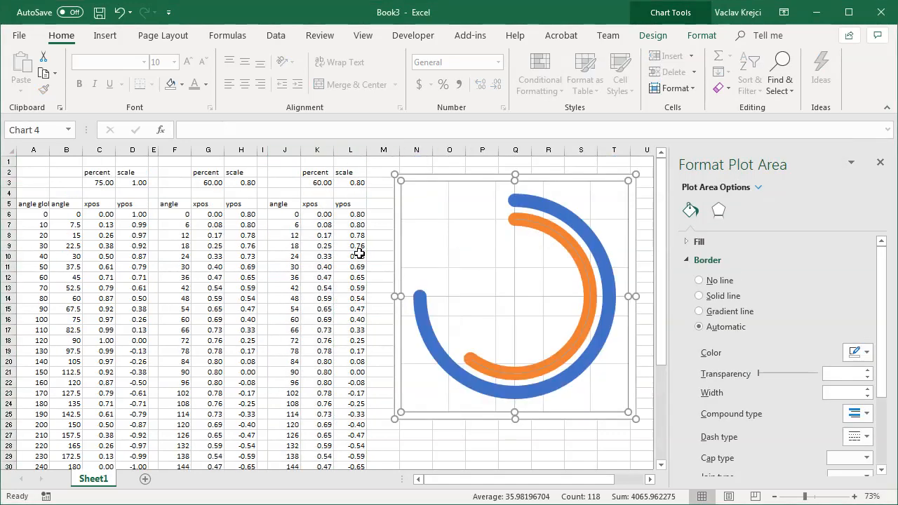
# - Set the third ring's scale value in L3 to 0.6
pyautogui.click(350, 183)
pyautogui.write('0.6')
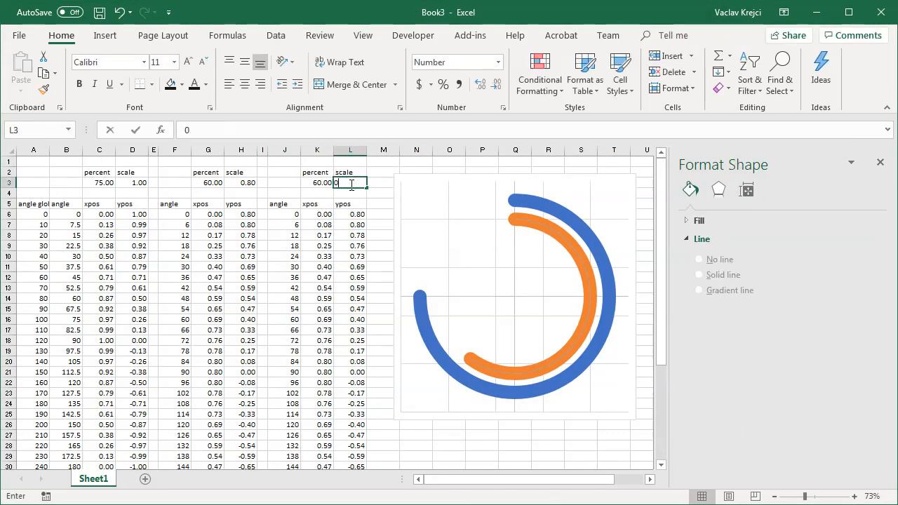
pyautogui.press('Return')
# - Set the line width of the THIRD series to 20 pt
pyautogui.click(537, 249)
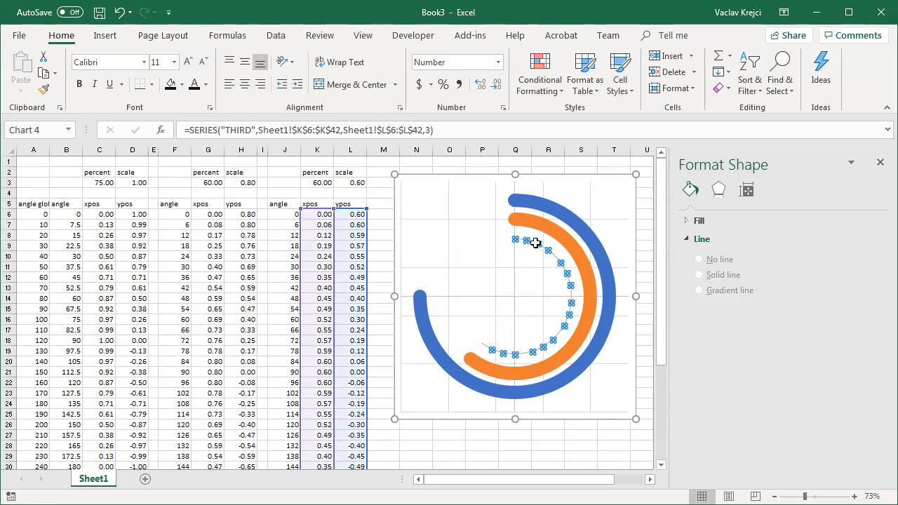
pyautogui.click(691, 210)
pyautogui.moveTo(839, 393); pyautogui.dragTo(814, 390)
pyautogui.write('20')
pyautogui.press('Return')
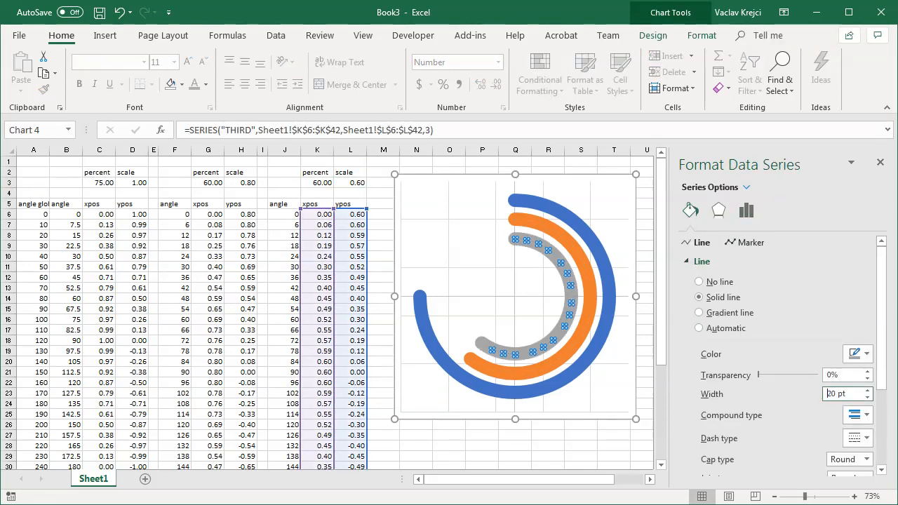
# - Test the third ring with percent values of 40 and 20 in K3
pyautogui.click(321, 182)
pyautogui.write('40')
pyautogui.press('Return')
pyautogui.click(321, 182)
pyautogui.write('20')
pyautogui.press('Return')
# - Set the third ring's percent value in K3 to 80
pyautogui.click(316, 180)
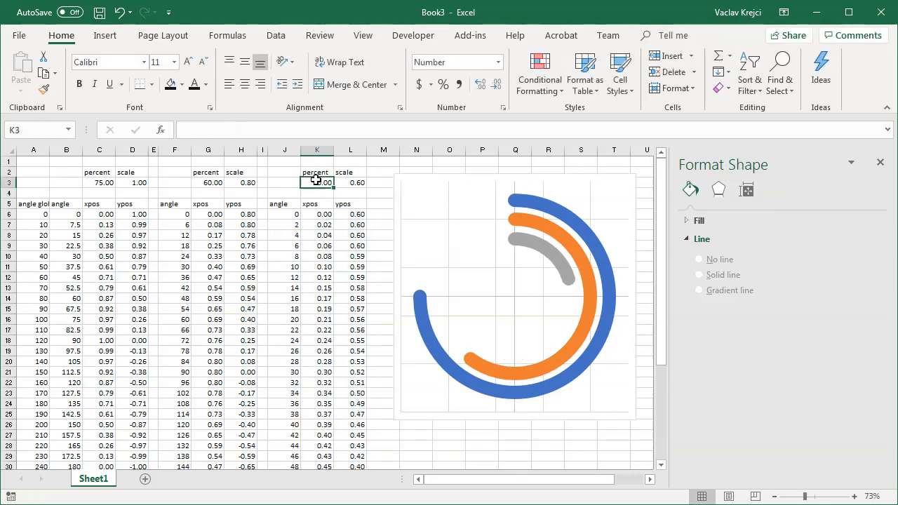
pyautogui.write('80')
pyautogui.press('Return')
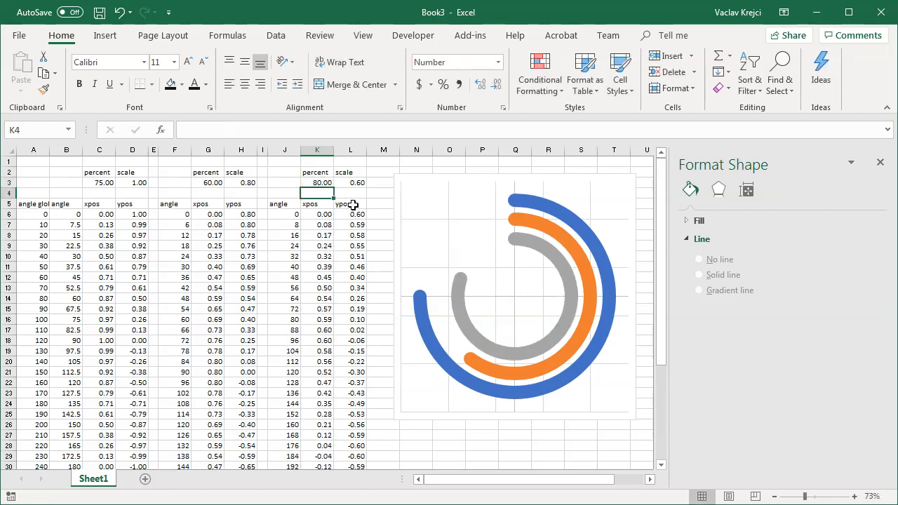
# - Hide the chart's axes and gridlines
pyautogui.click(461, 183)
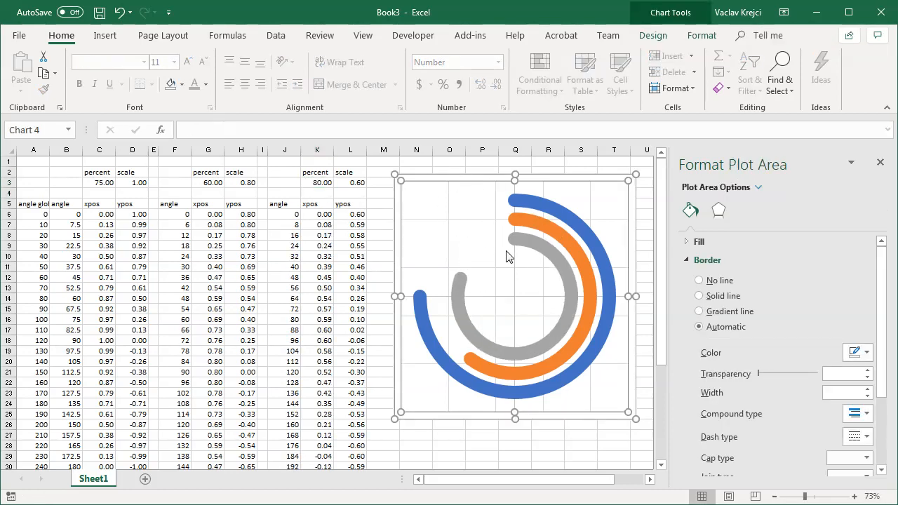
pyautogui.hscroll(1, 528, 480)
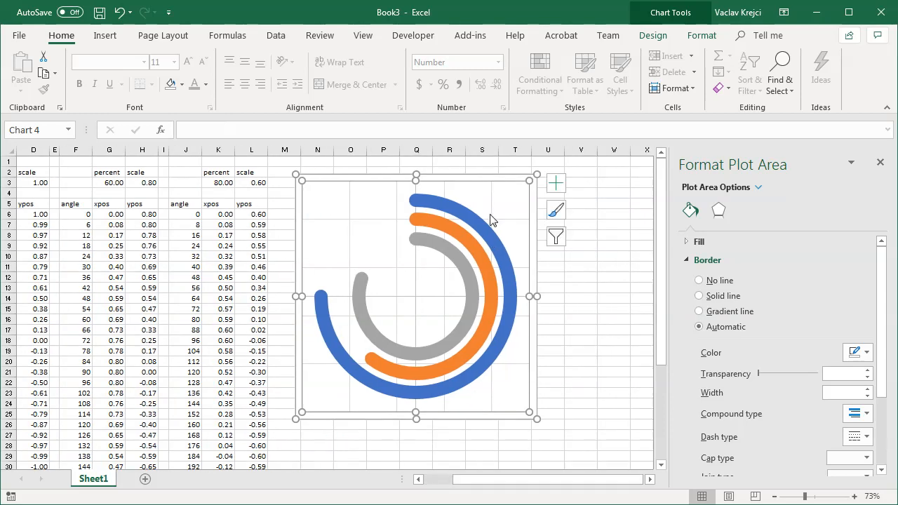
pyautogui.click(558, 184)
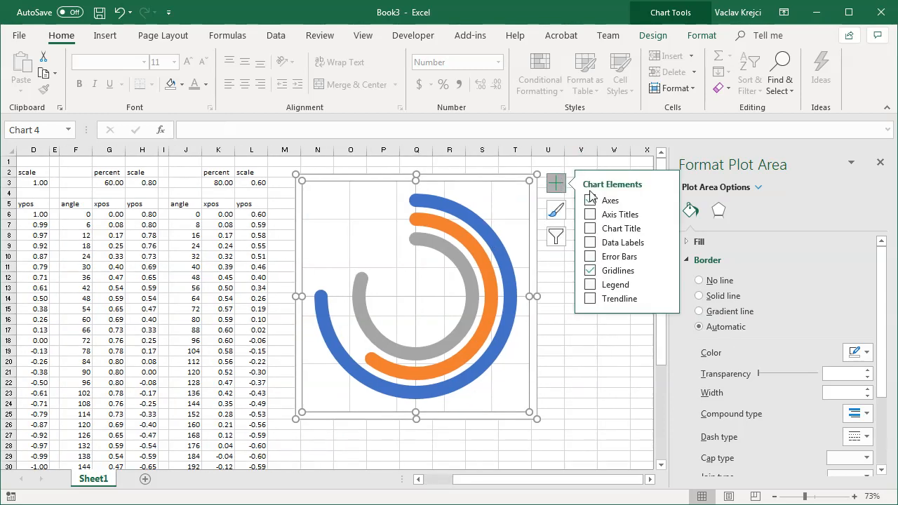
pyautogui.click(610, 201)
pyautogui.click(612, 272)
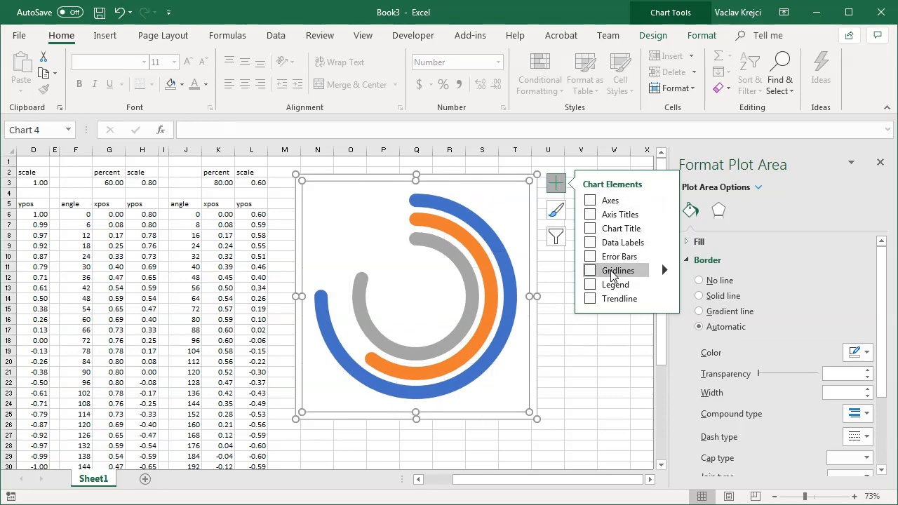
# - Try a solid black fill on the plot area and replace it with No fill
pyautogui.click(763, 241)
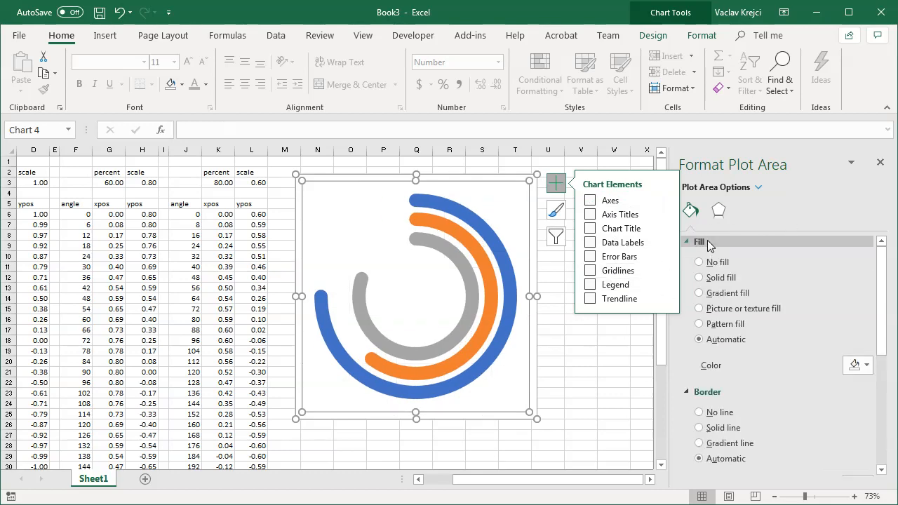
pyautogui.click(722, 278)
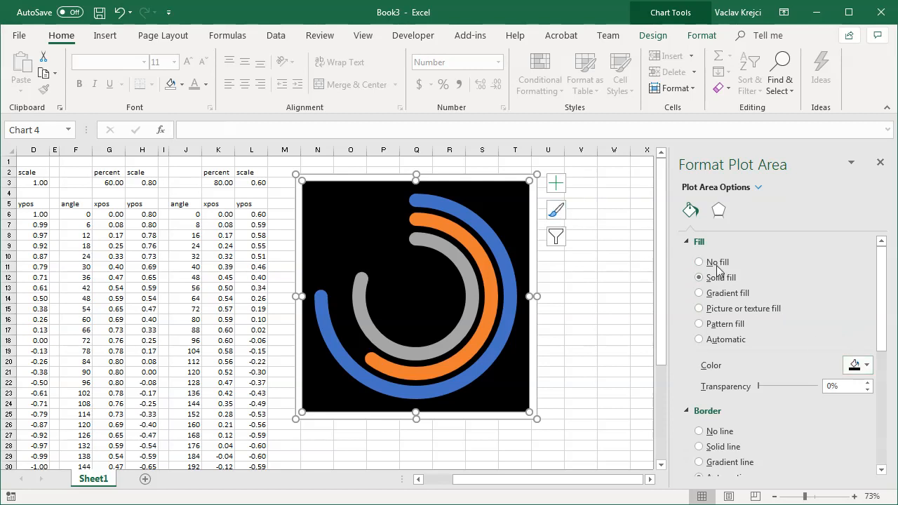
pyautogui.click(715, 267)
# - Give the whole chart area a solid black fill
pyautogui.click(498, 178)
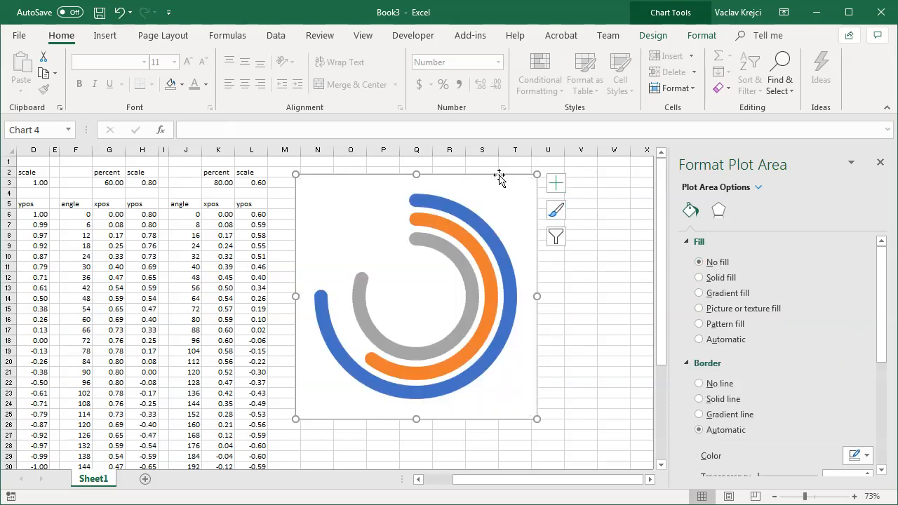
pyautogui.click(715, 278)
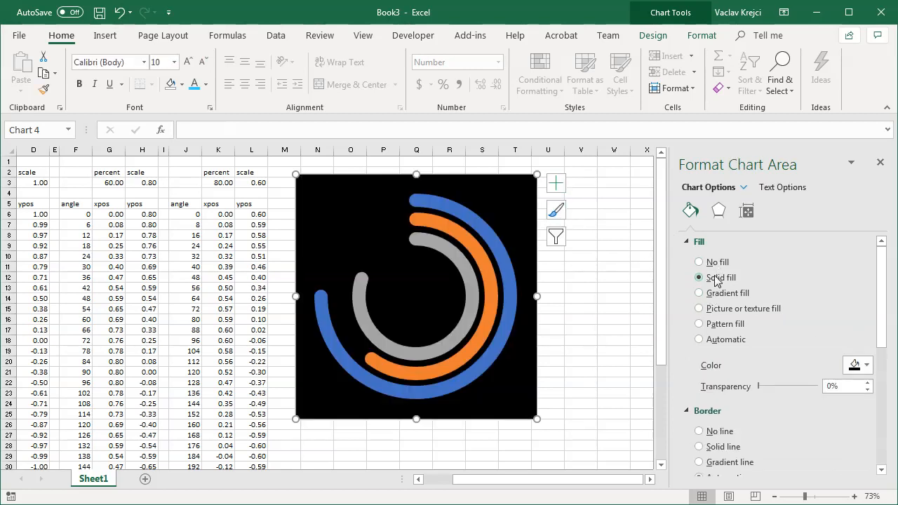
pyautogui.click(867, 365)
pyautogui.click(867, 366)
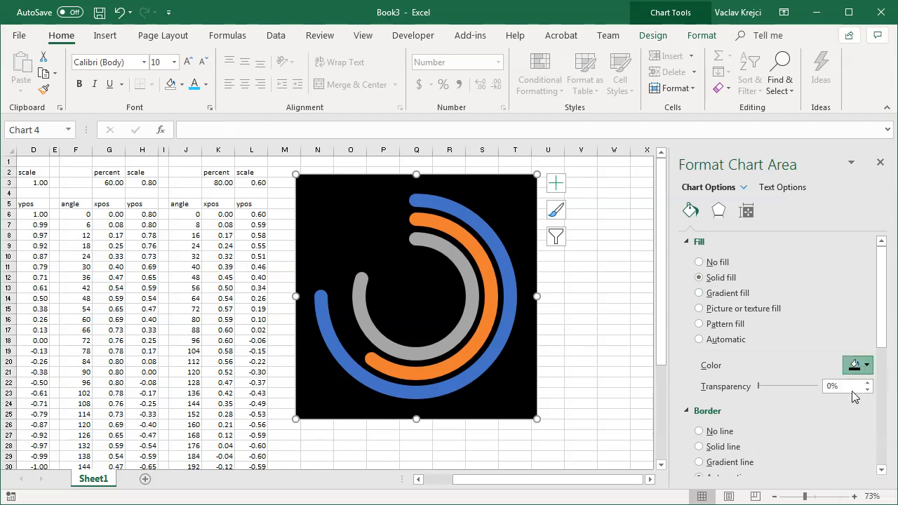
# - Recolor the outer ring's line (series FIRST) to a coral red from the standard color palette
pyautogui.click(442, 205)
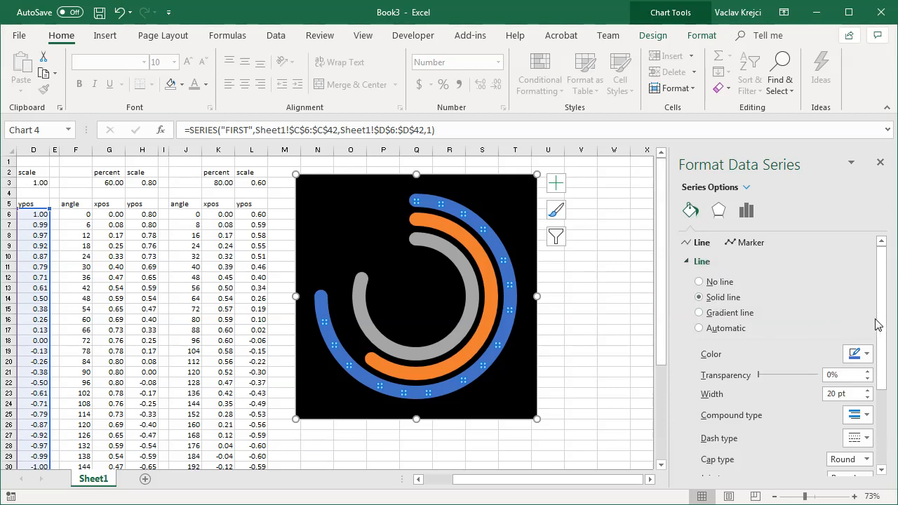
pyautogui.scroll(-2, 864, 320)
pyautogui.click(857, 287)
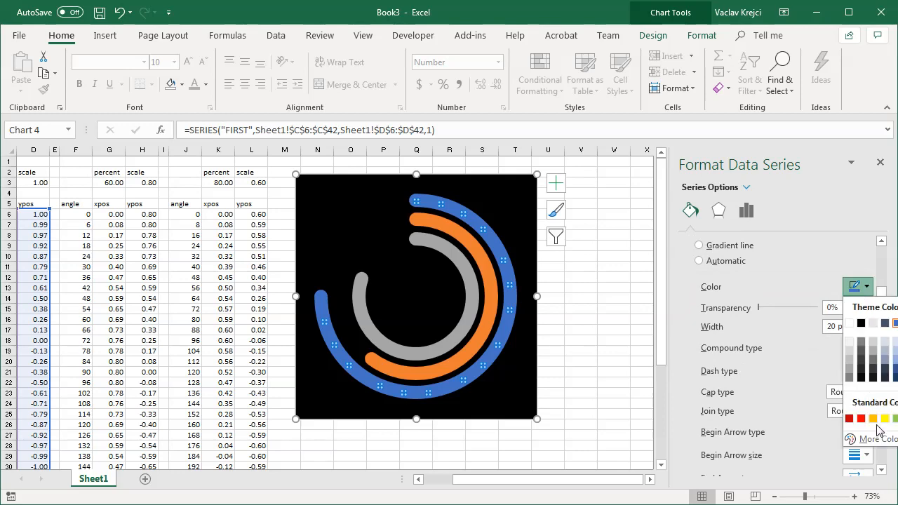
pyautogui.click(875, 439)
pyautogui.click(534, 119)
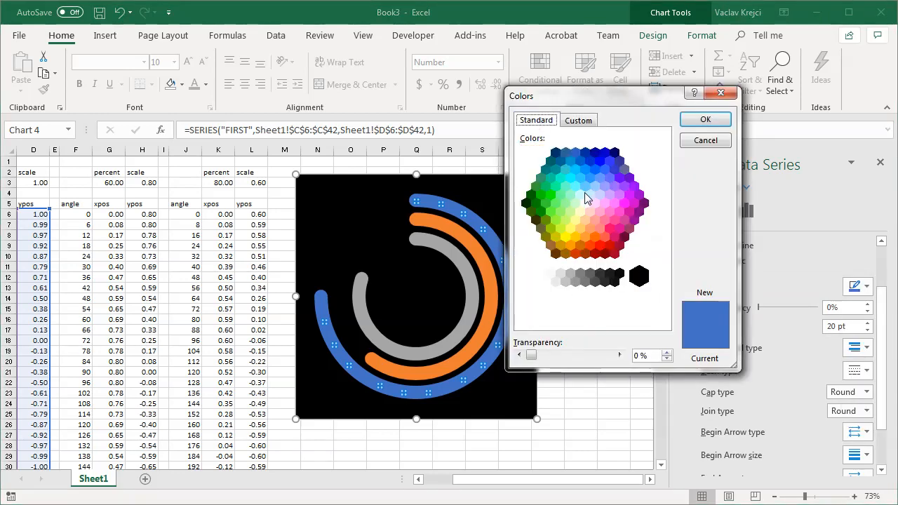
pyautogui.click(597, 227)
pyautogui.click(593, 231)
pyautogui.click(595, 237)
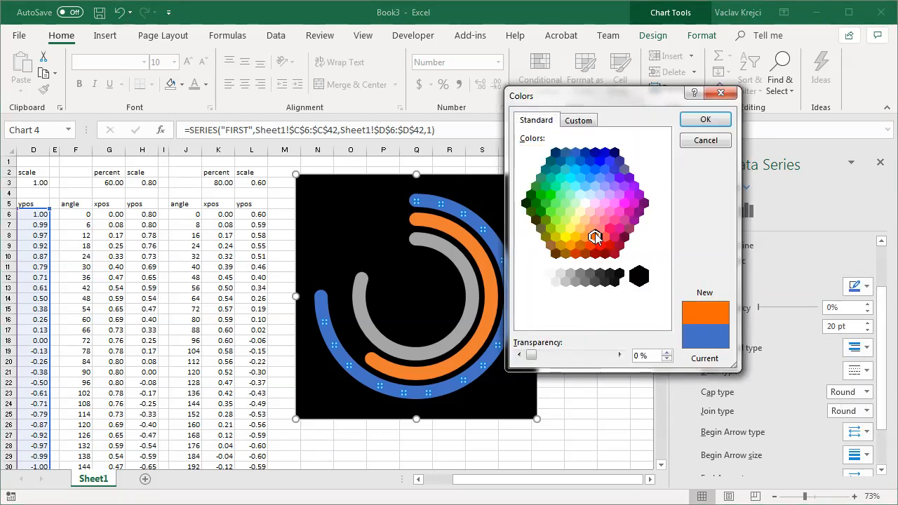
pyautogui.click(604, 237)
pyautogui.click(705, 120)
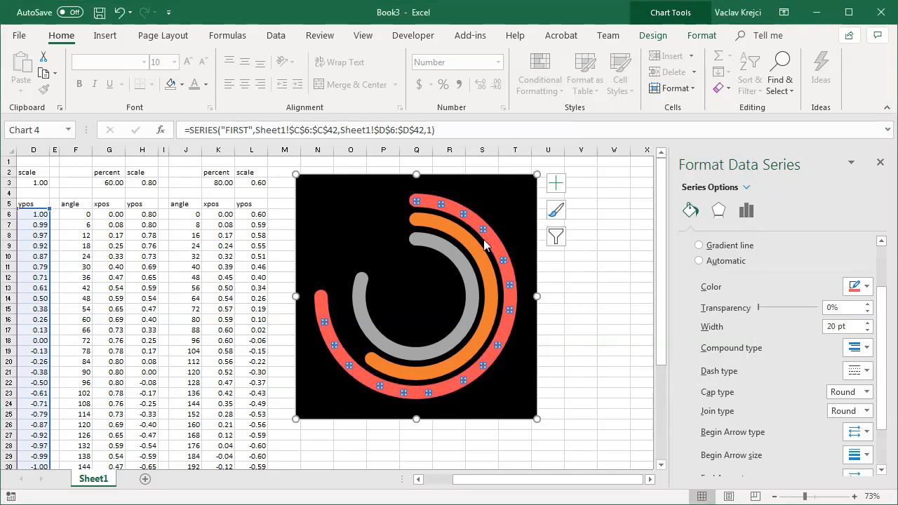
# - Recolor the middle ring's line (series SECOND) to a mint green from the standard color palette
pyautogui.click(475, 249)
pyautogui.click(489, 270)
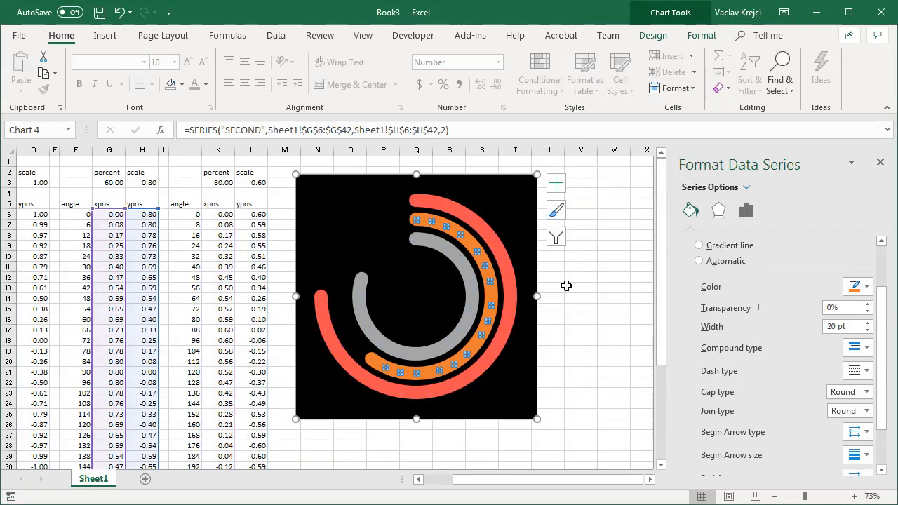
pyautogui.click(857, 287)
pyautogui.click(873, 479)
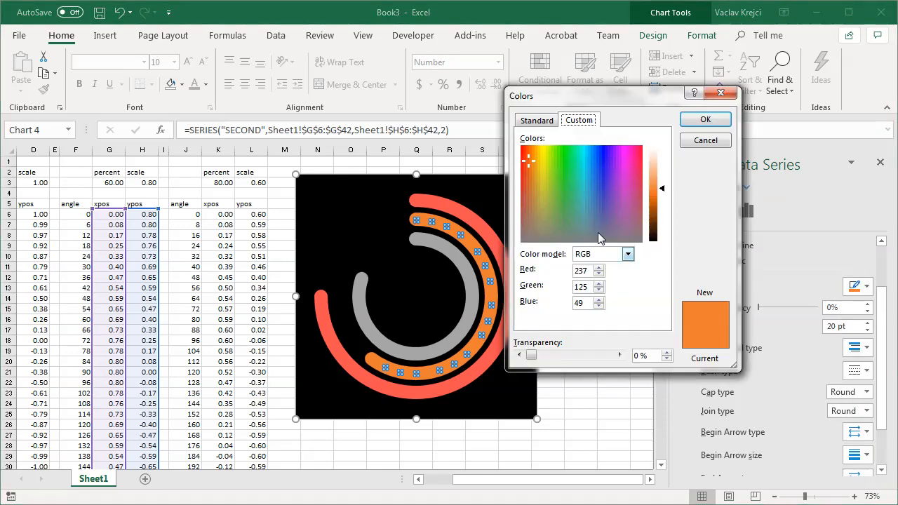
pyautogui.click(536, 121)
pyautogui.click(557, 185)
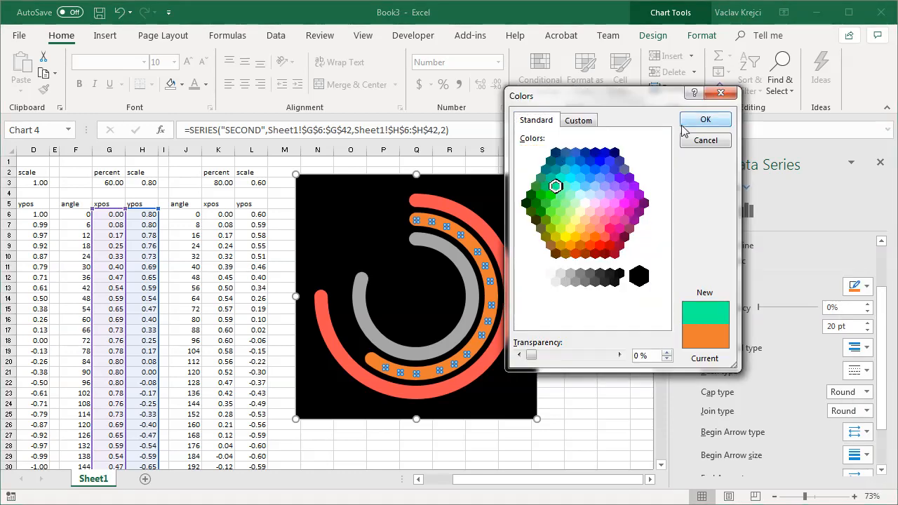
pyautogui.click(705, 119)
# - Recolor the inner ring's line (series THIRD) to a bright cyan from the standard colors and deselect the chart
pyautogui.click(452, 252)
pyautogui.click(857, 286)
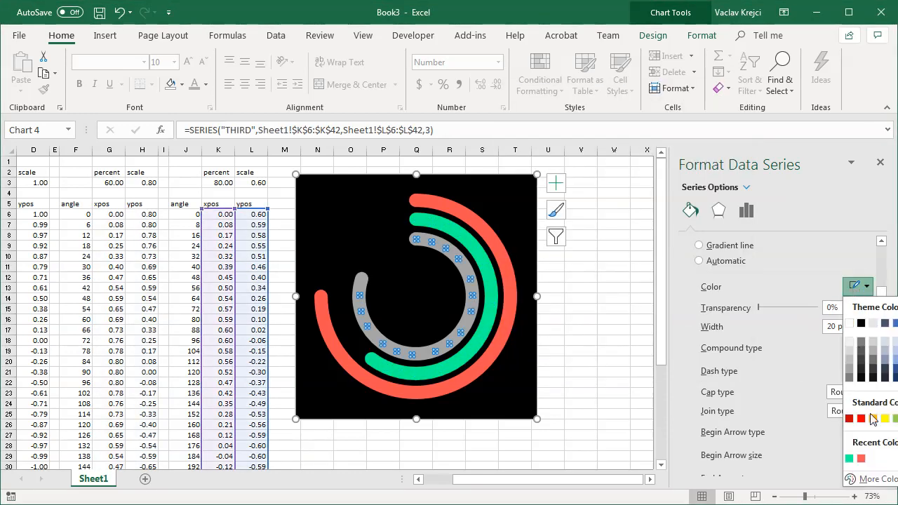
pyautogui.click(876, 480)
pyautogui.click(536, 120)
pyautogui.click(571, 178)
pyautogui.click(705, 119)
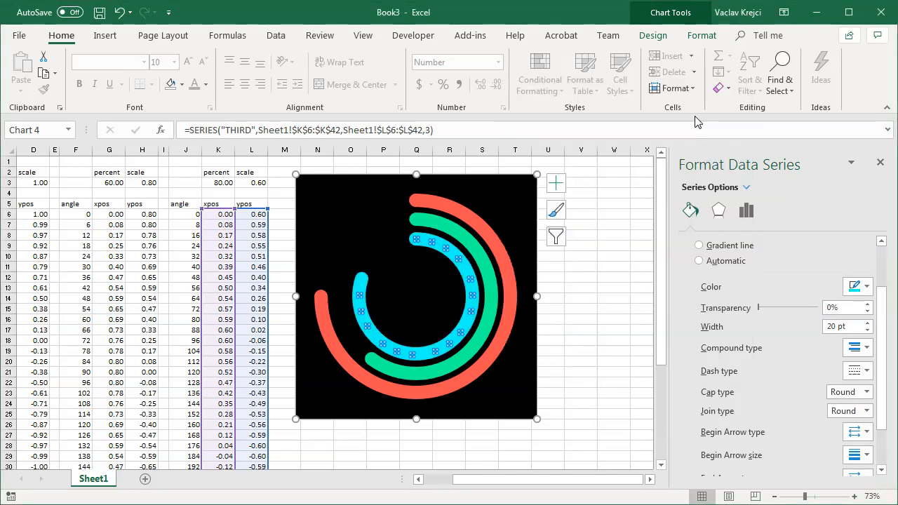
pyautogui.click(636, 234)
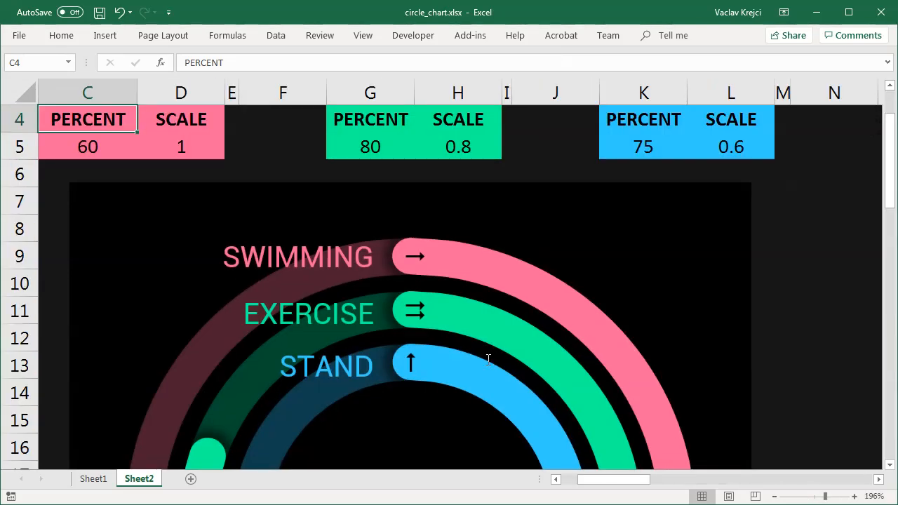
# - Examine the finished ring chart on Sheet2 of circle_chart.xlsx, including its faded tracks, shadowed ring ends, arrows and labels
pyautogui.scroll(-2, 516, 372)
pyautogui.moveTo(825, 496); pyautogui.dragTo(832, 497)
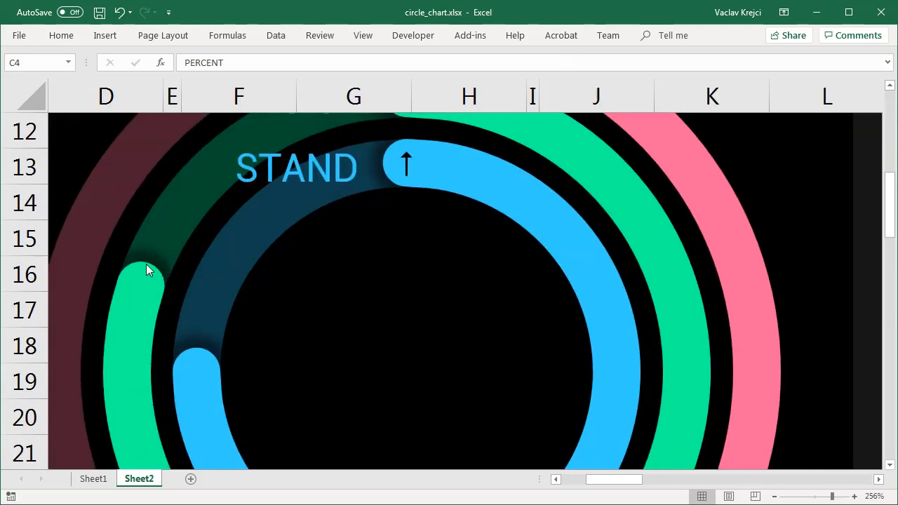
pyautogui.moveTo(118, 267)
pyautogui.click(816, 496)
pyautogui.scroll(-1, 483, 297)
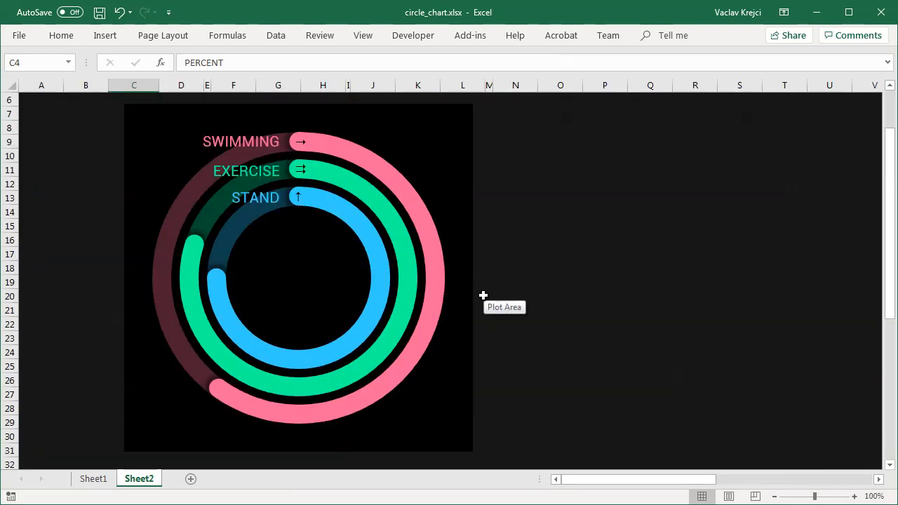
pyautogui.click(773, 496)
pyautogui.scroll(1, 613, 343)
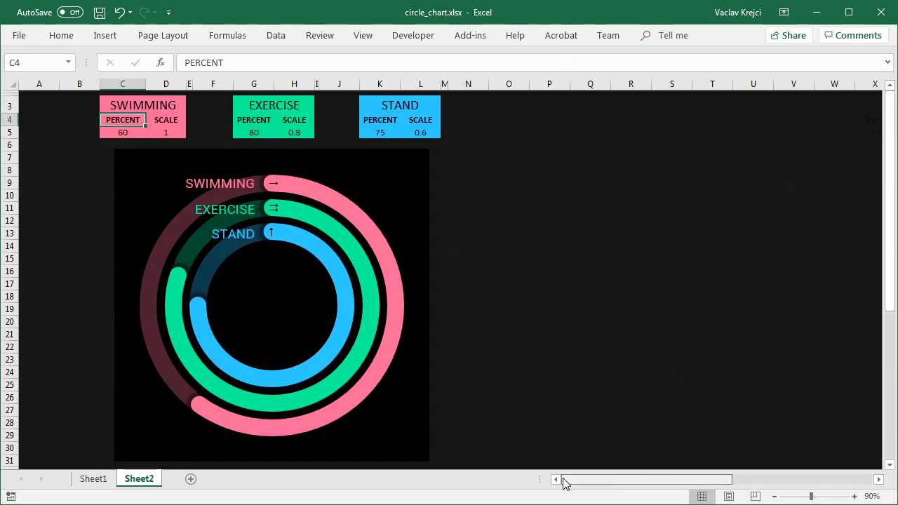
pyautogui.click(853, 496)
pyautogui.click(854, 496)
pyautogui.click(854, 496)
pyautogui.moveTo(641, 484); pyautogui.dragTo(551, 484)
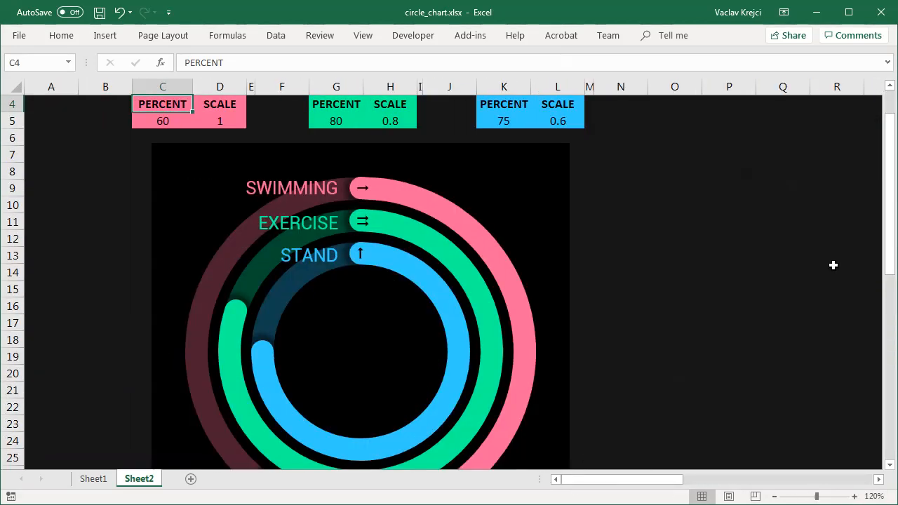
pyautogui.moveTo(891, 270); pyautogui.dragTo(891, 297)
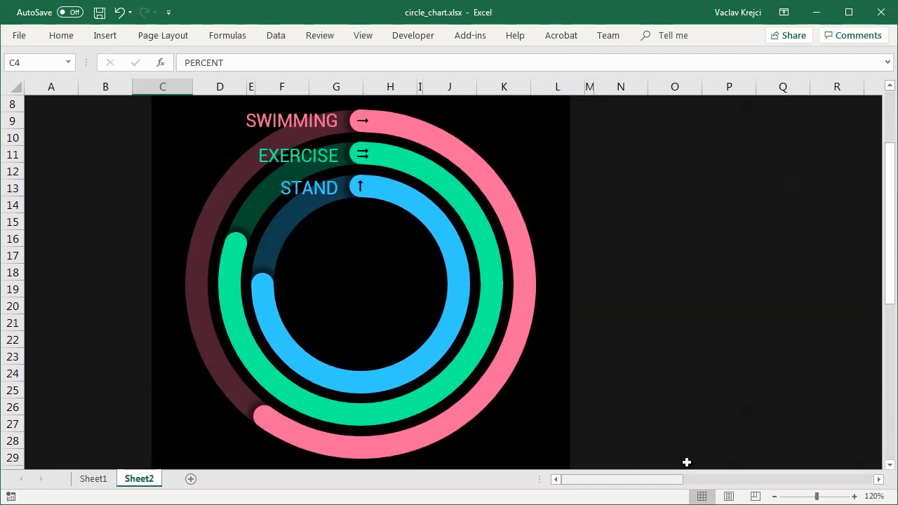